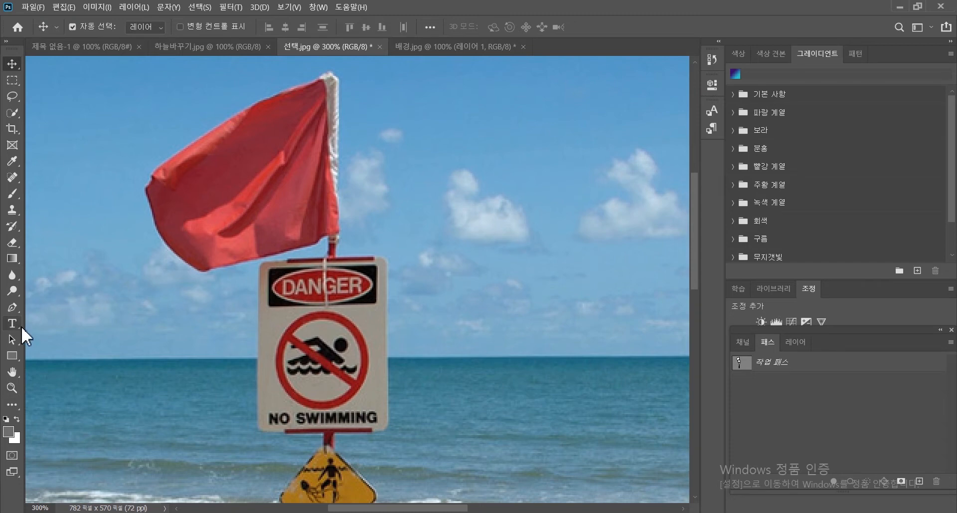
Step: With the Pen tool in path mode, trace the red flag's upper and outer left edges, starting at the pole's tip
click(13, 307)
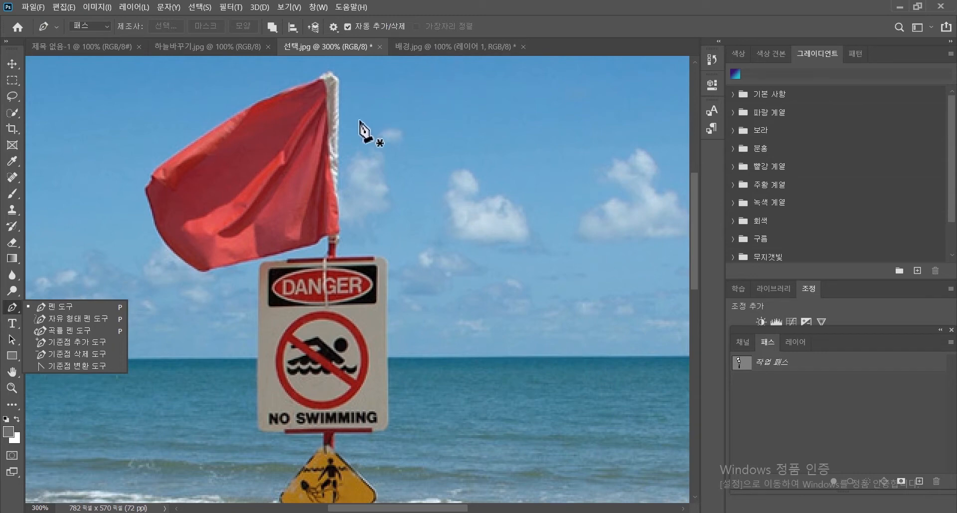
click(14, 311)
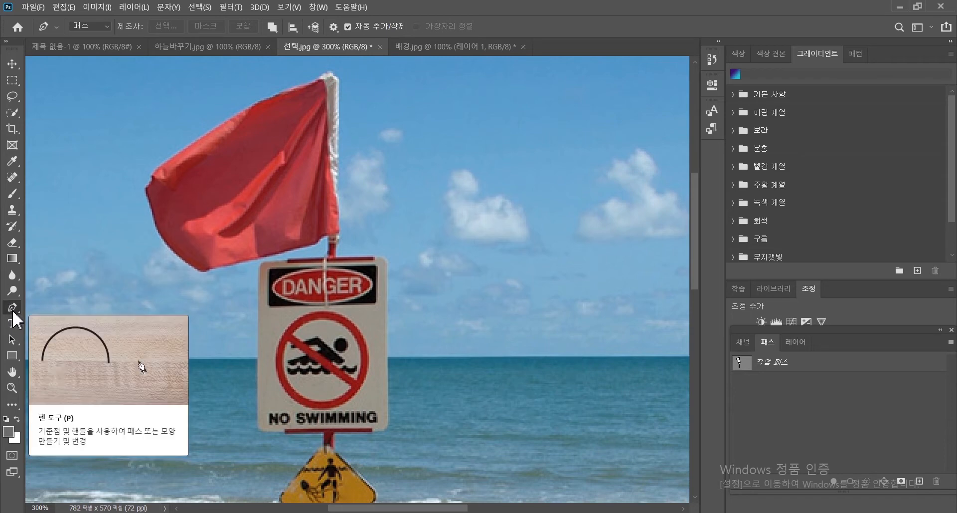
click(329, 76)
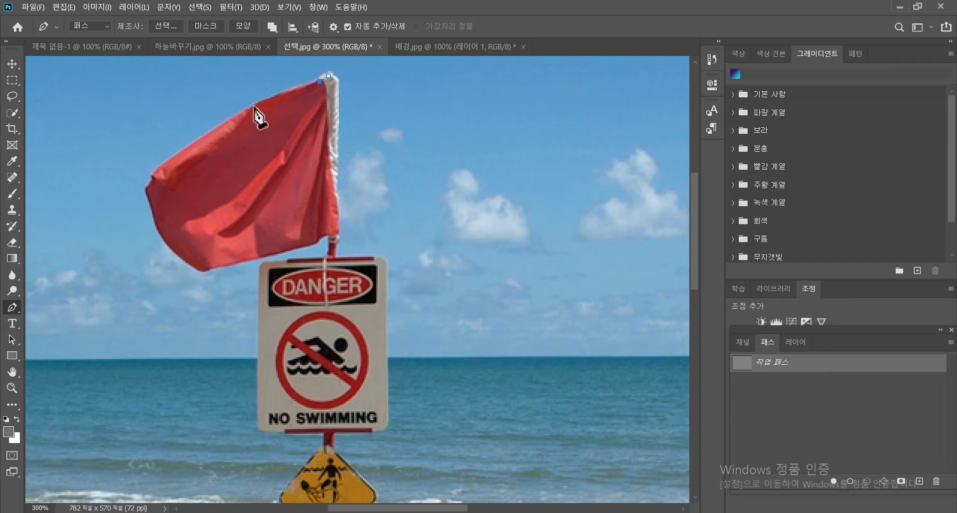
click(175, 157)
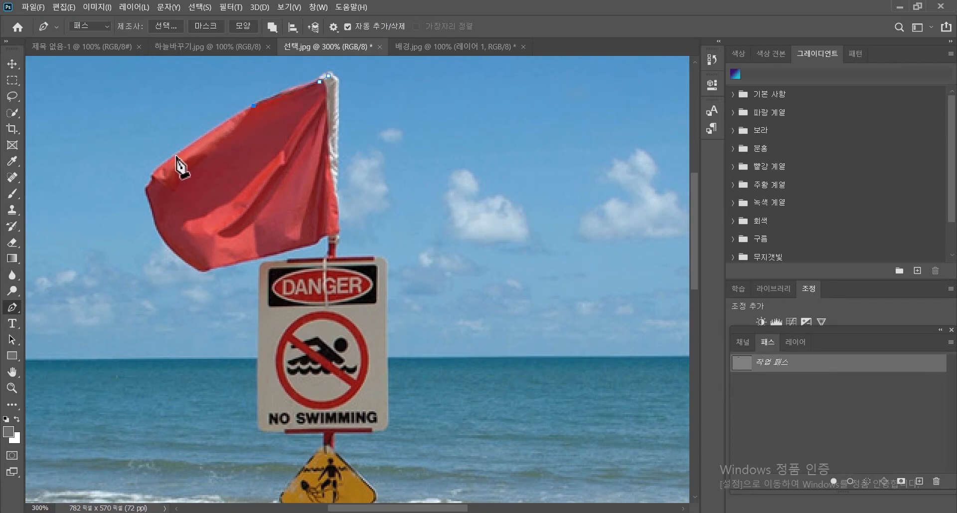
click(154, 175)
click(154, 180)
click(149, 192)
click(180, 254)
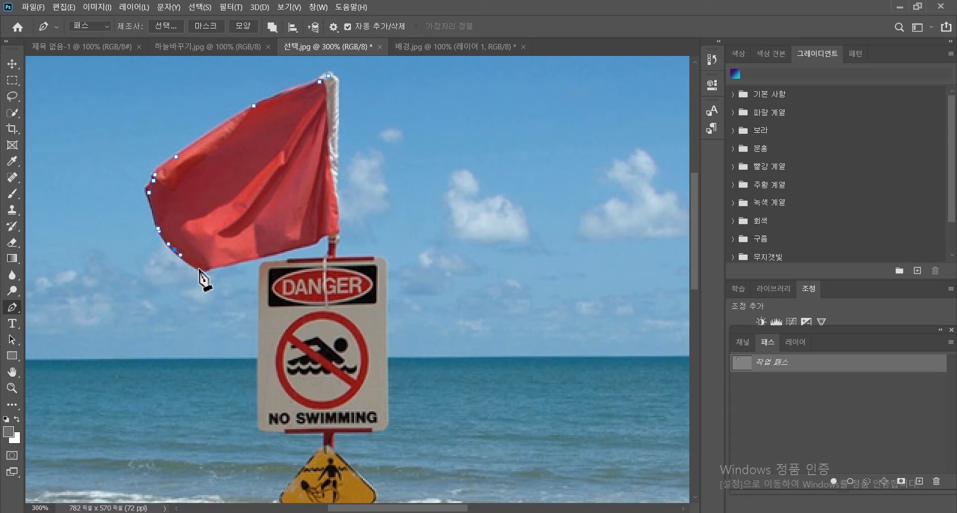
Step: Continue the path around the flag's lowest corner and along its lower edge back to the pole
drag(200, 269, 203, 270)
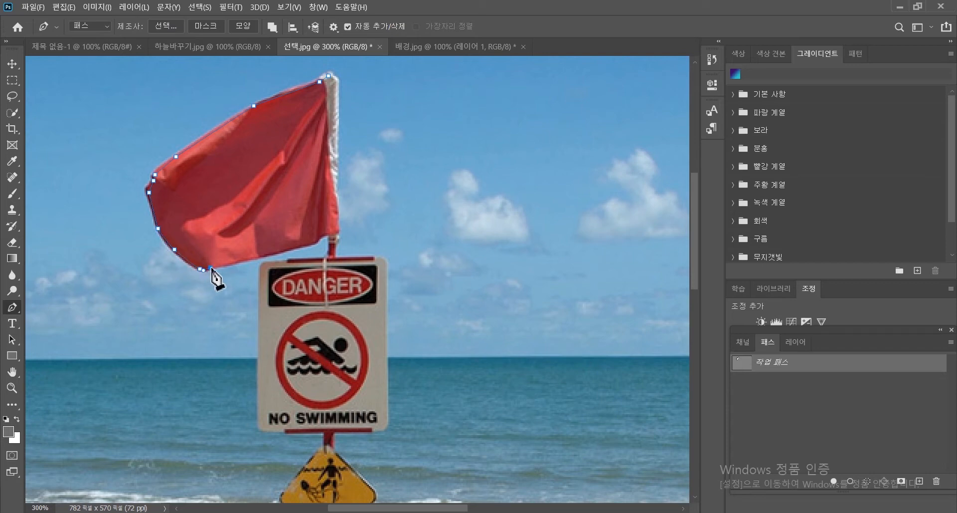
click(211, 267)
click(260, 256)
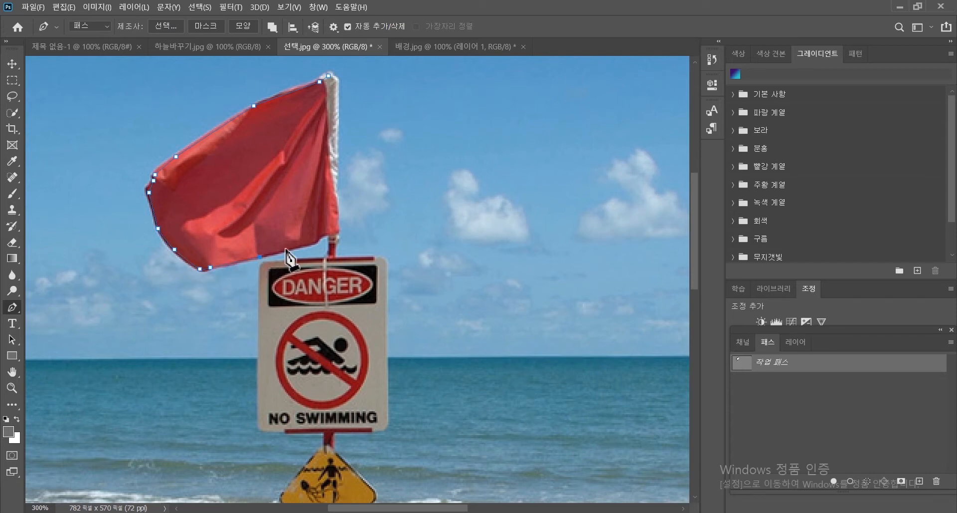
click(306, 246)
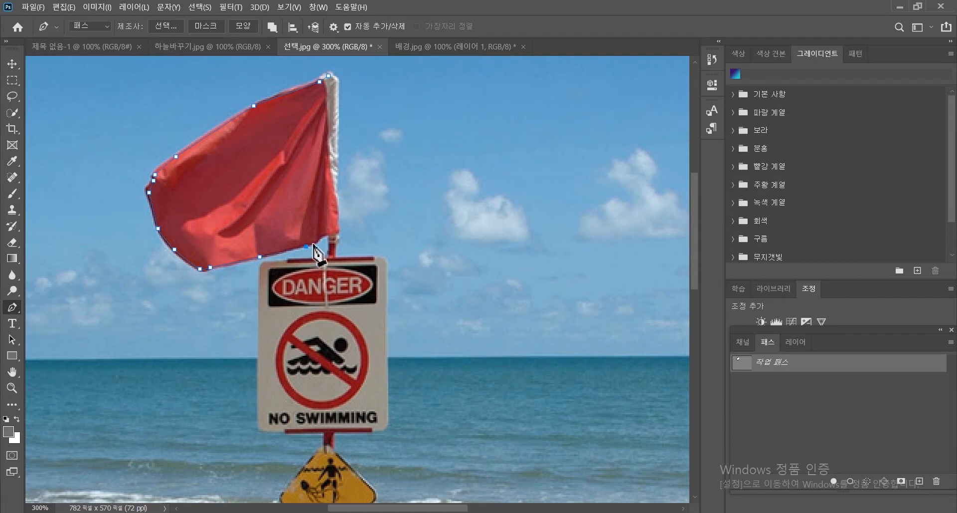
click(314, 244)
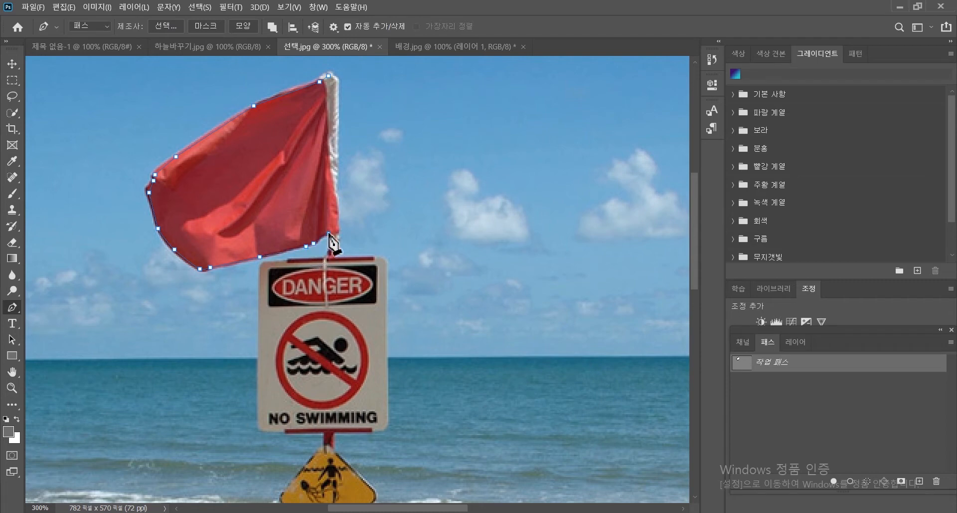
click(329, 233)
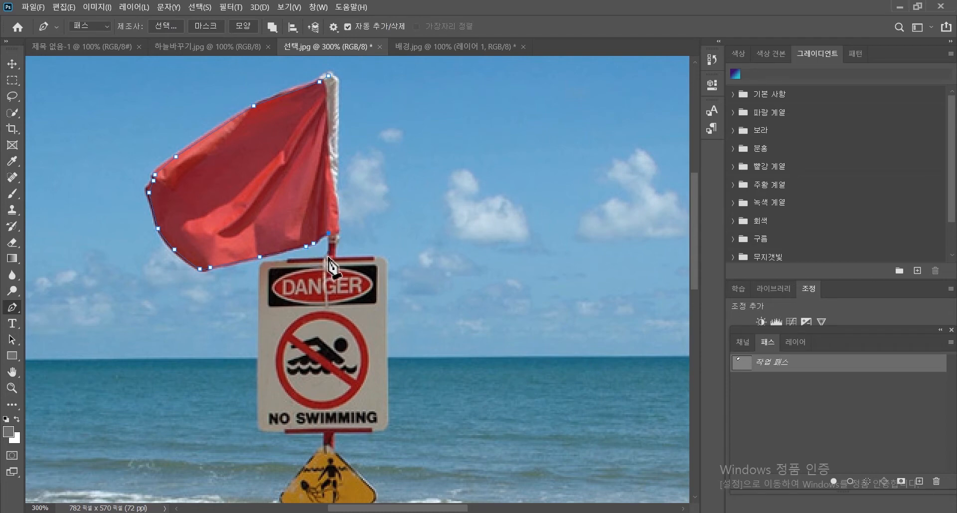
Step: Extend the path down the pole and around the NO SWIMMING sign's upper-left corner, left edge and lower-left corner
click(329, 256)
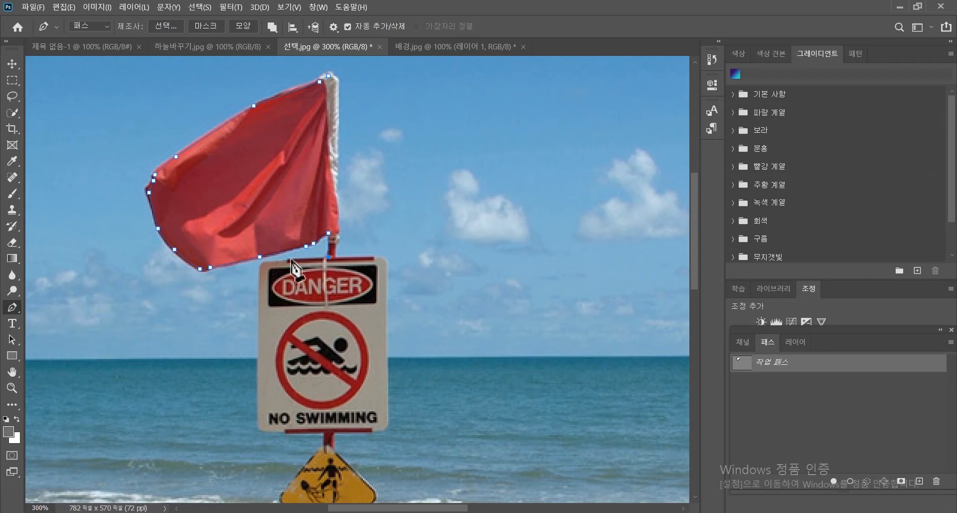
click(289, 260)
click(263, 264)
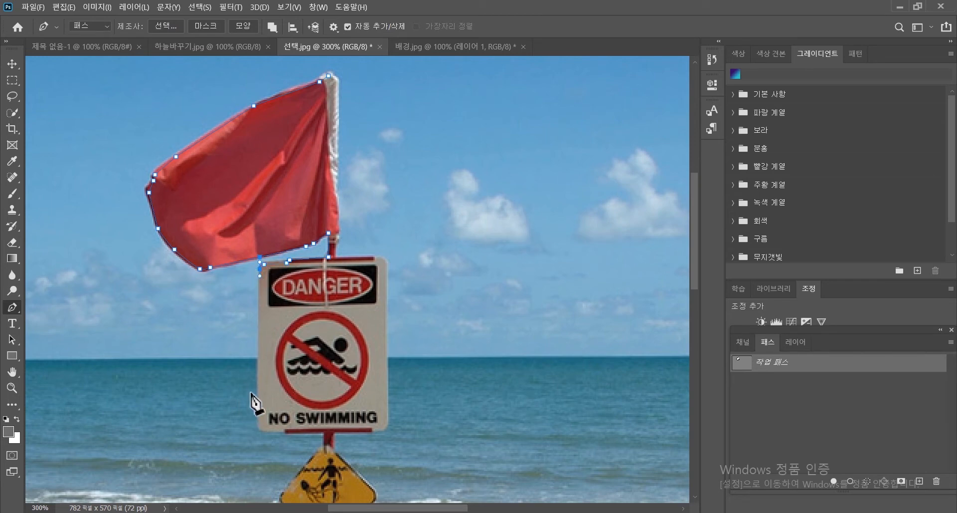
key(ctrl+z)
click(259, 299)
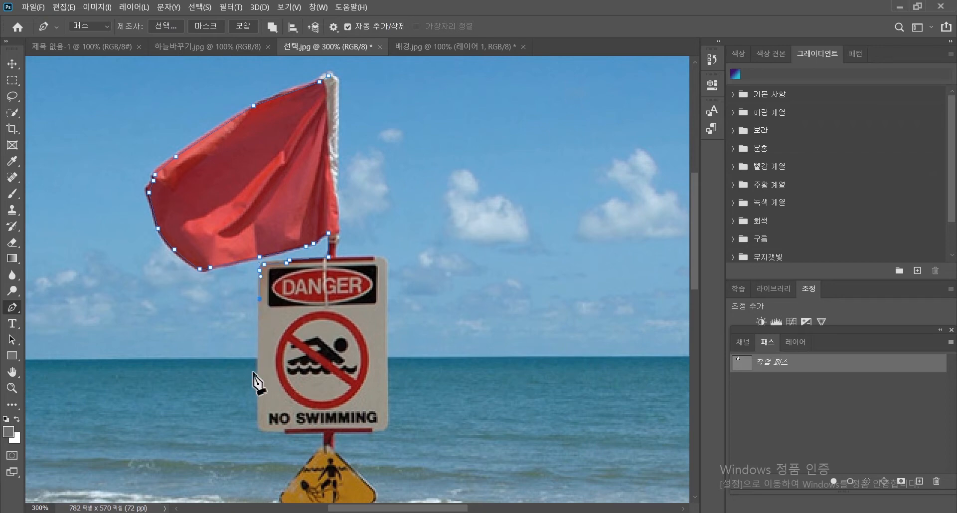
click(259, 418)
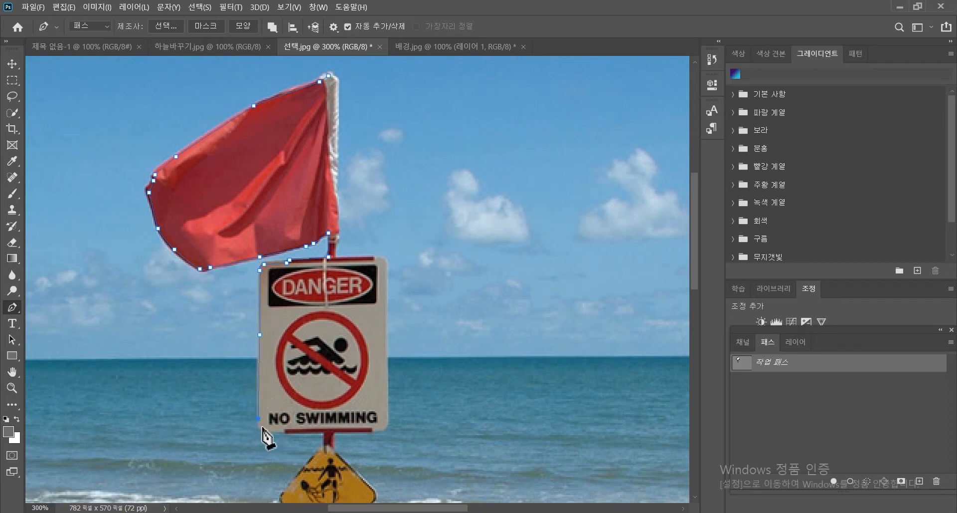
click(260, 427)
click(271, 428)
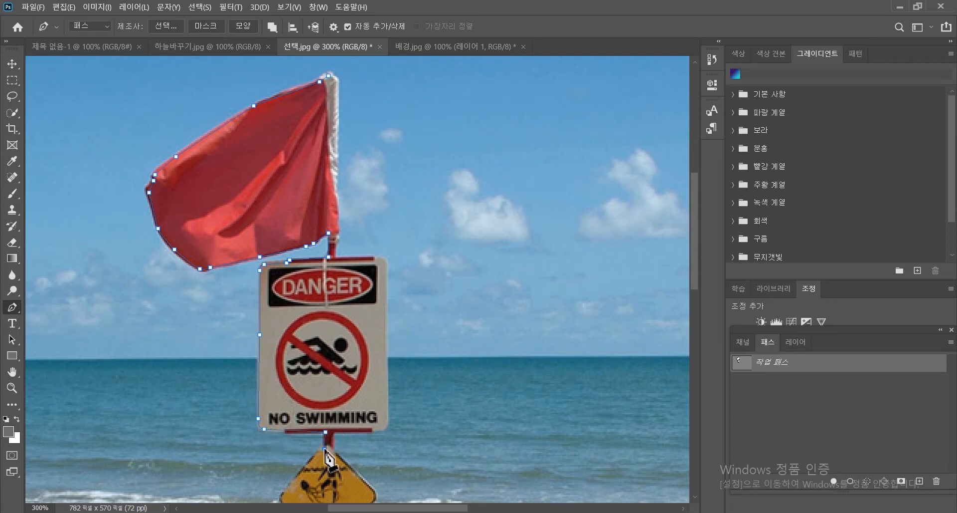
Step: Trace the short pole section below the NO SWIMMING sign, then the sign's right side and top edge back to the pole
click(325, 448)
click(378, 428)
drag(387, 422, 387, 414)
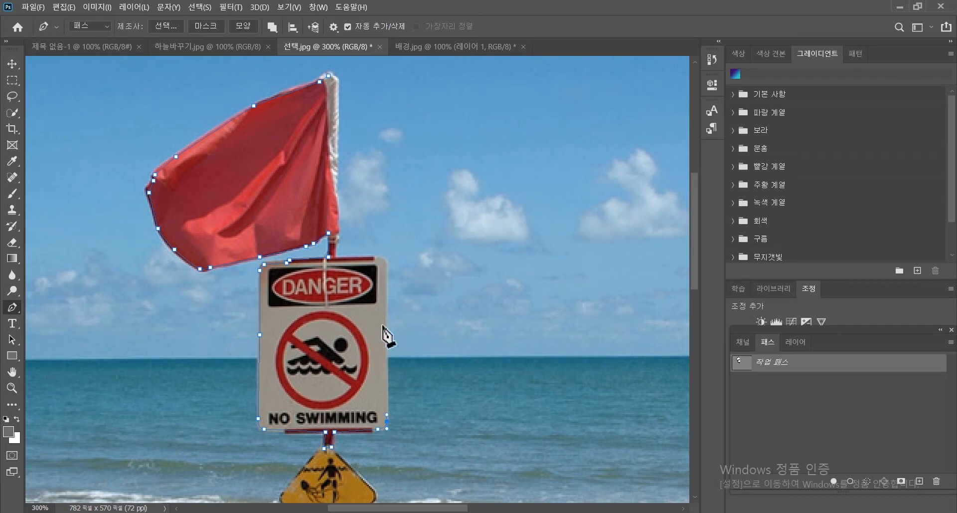
click(372, 259)
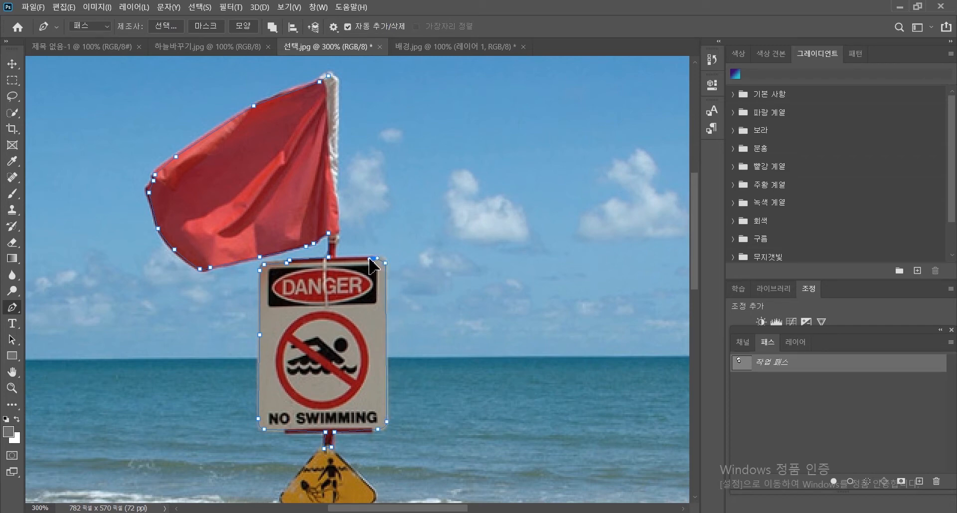
click(337, 257)
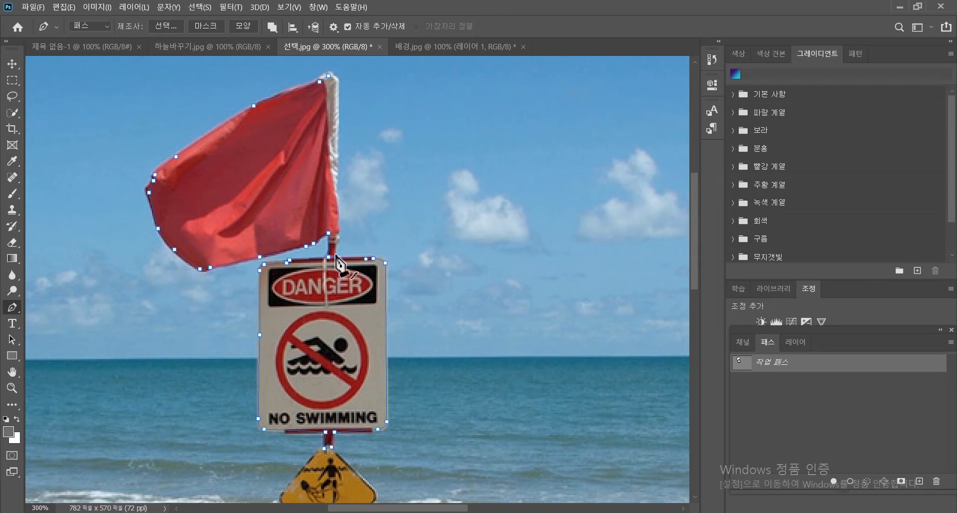
Step: Close the path up the right edge of the flag and pole, and set the path operation to Combine Shapes (모양 결합)
click(339, 224)
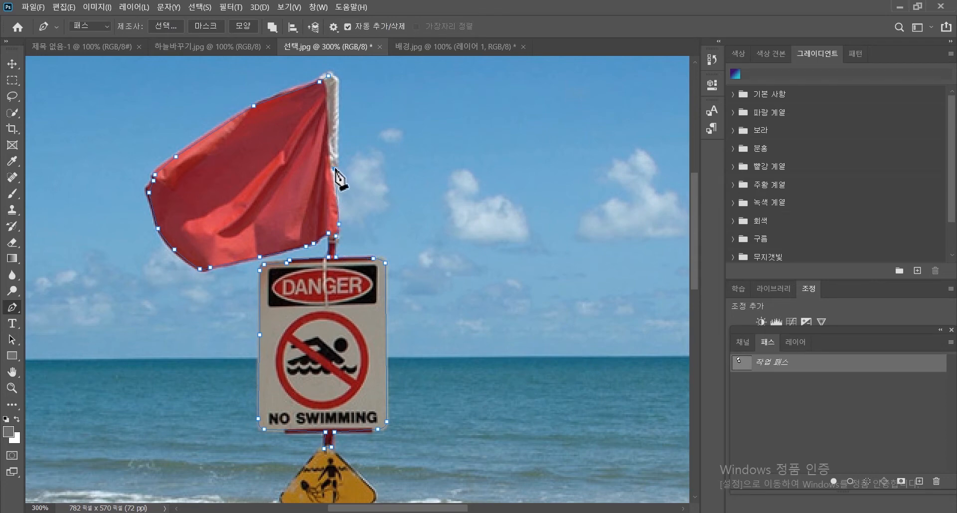
click(335, 169)
click(337, 106)
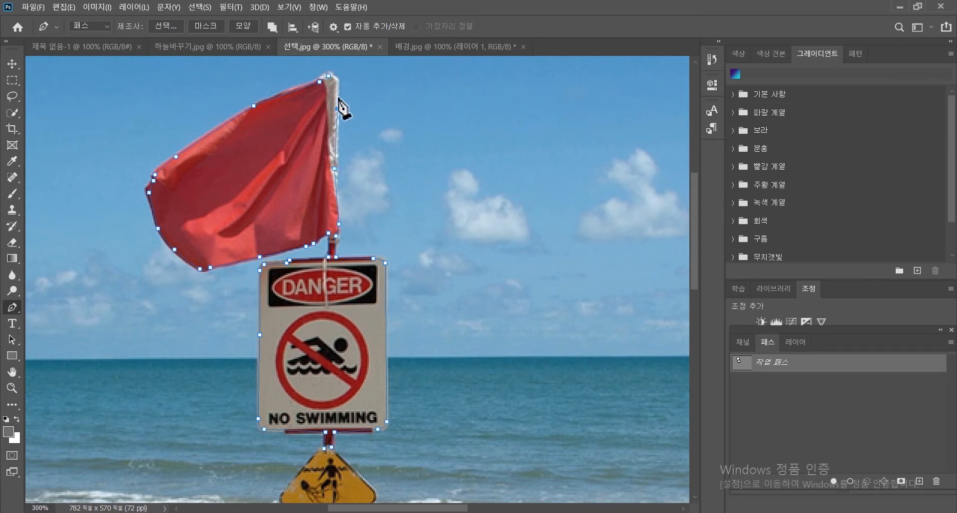
click(330, 76)
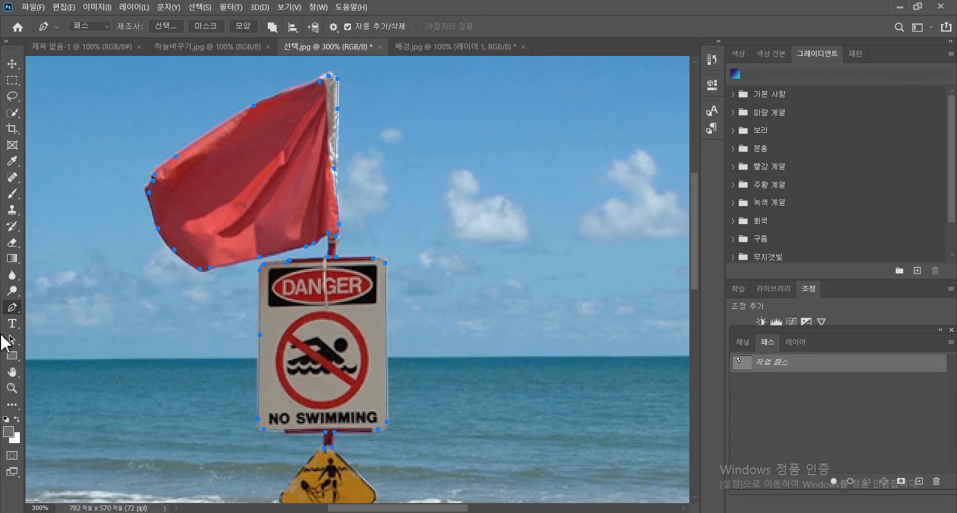
click(273, 28)
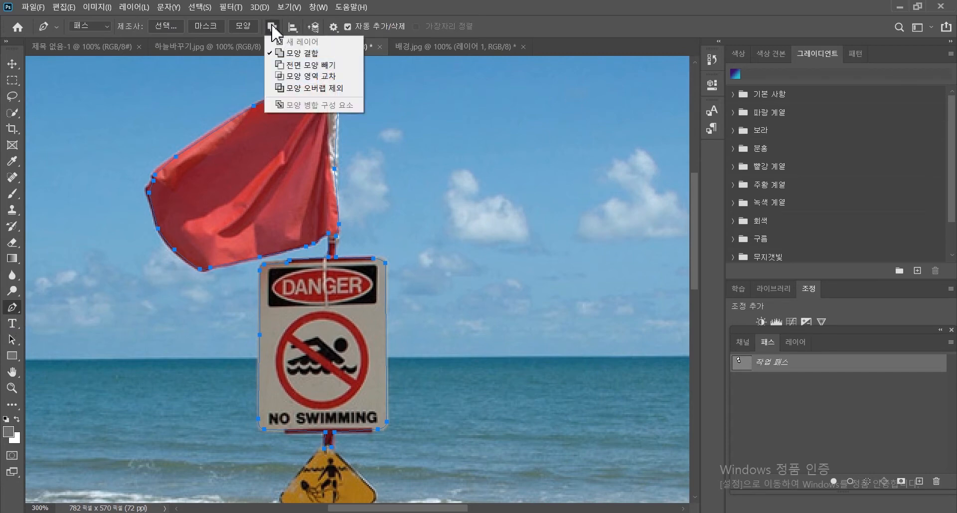
click(278, 54)
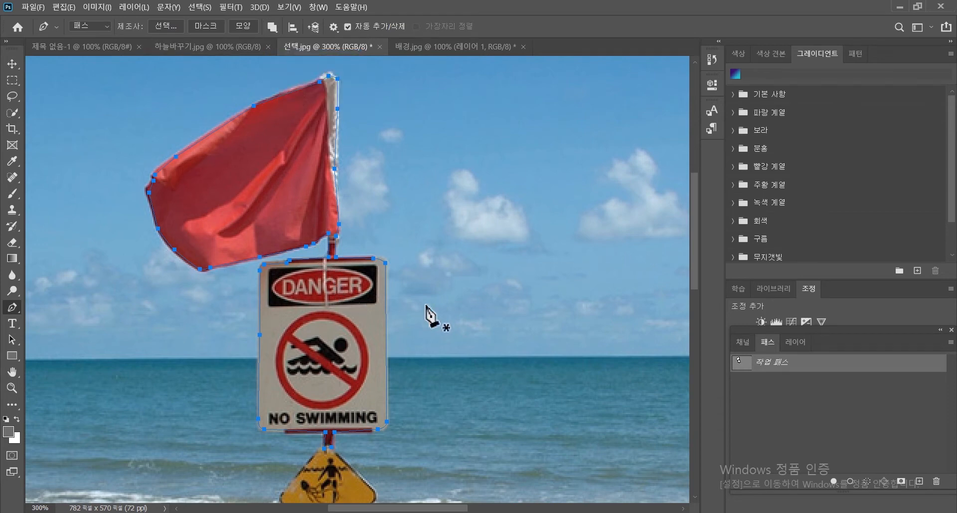
Step: Start a second path at the top of the yellow MARINE STINGERS sign and trace its left side to the bottom corner
drag(465, 335, 443, 181)
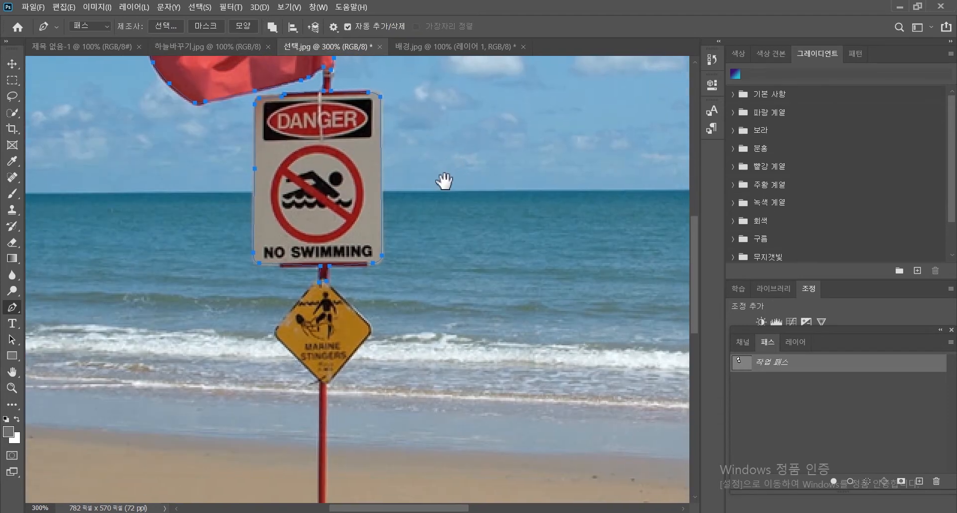
click(12, 308)
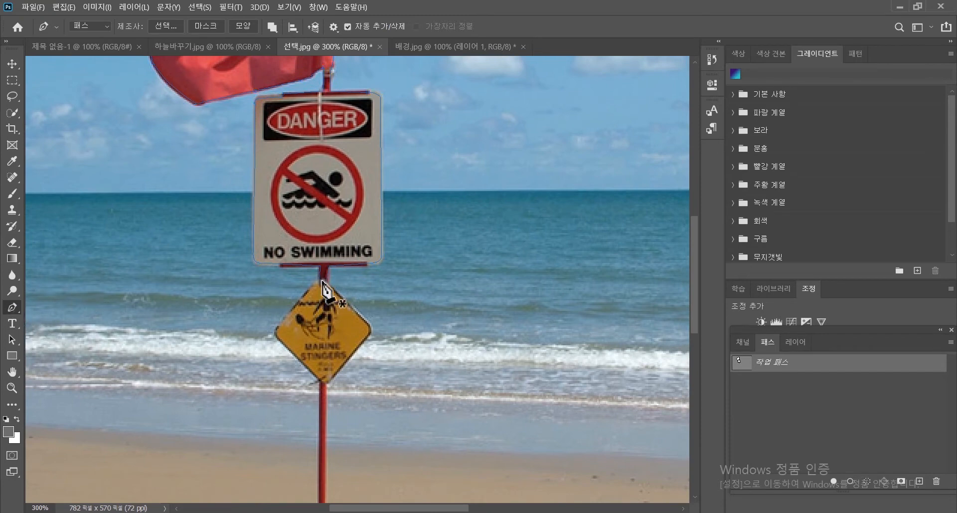
click(323, 278)
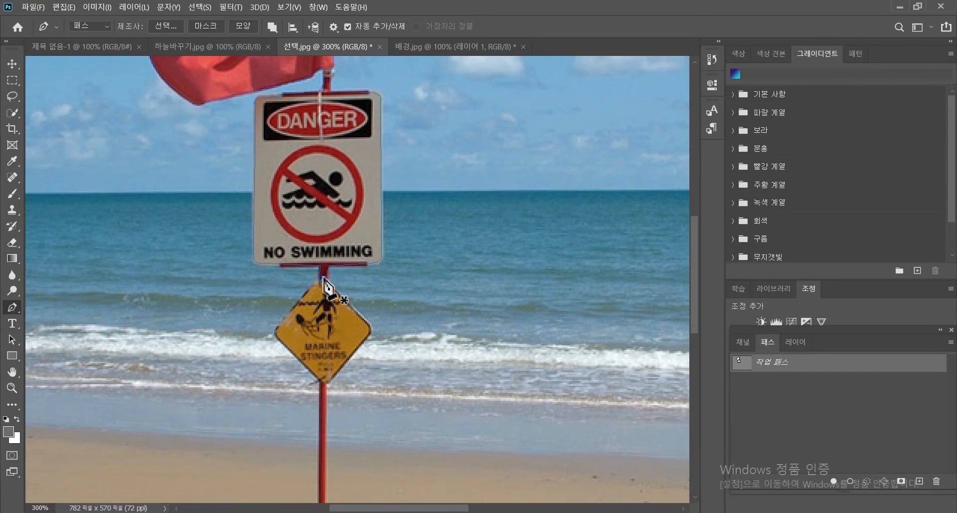
click(278, 330)
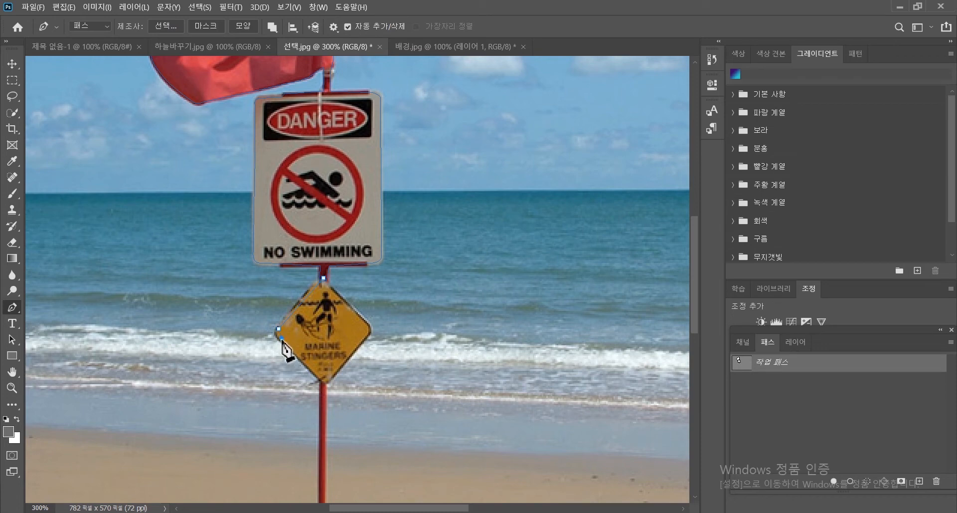
drag(284, 340, 285, 343)
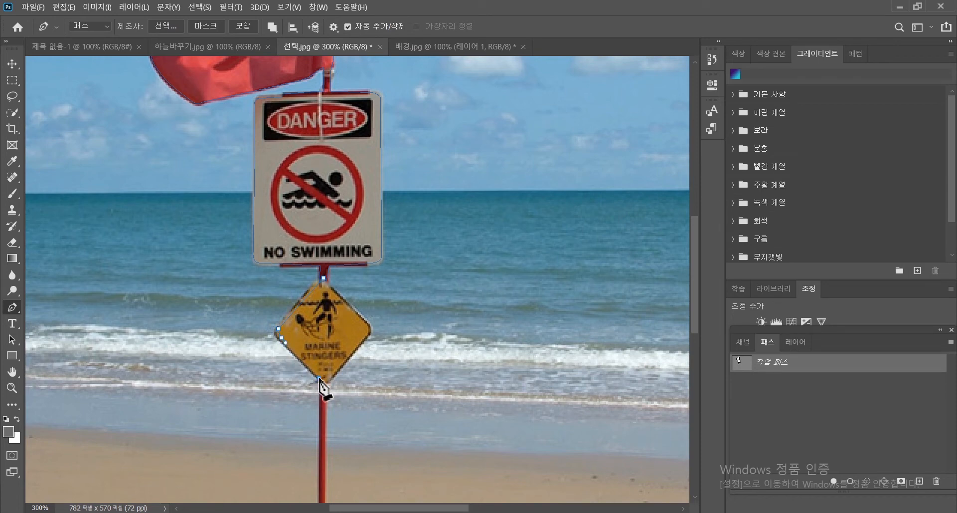
Step: Continue the path down the lower pole's left edge and around the red base, curving the segment along its bottom
drag(395, 418, 390, 264)
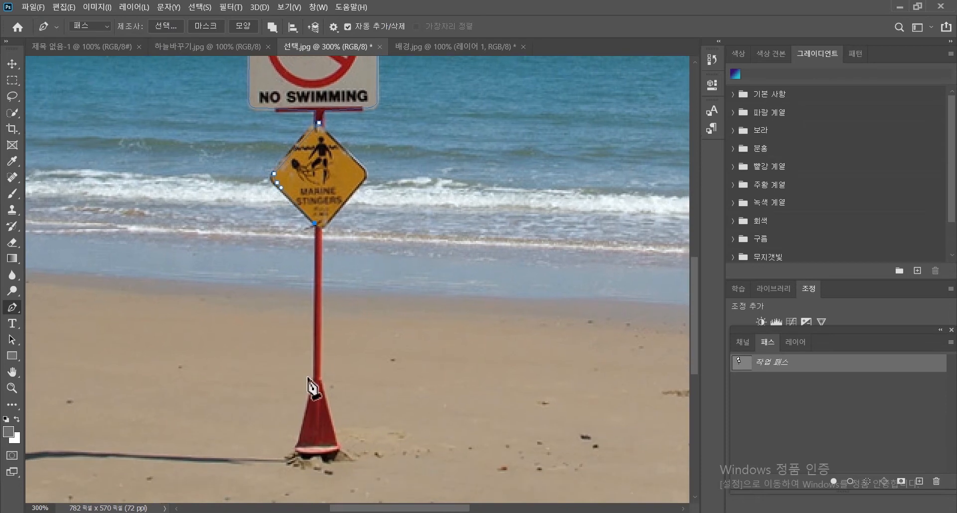
click(316, 381)
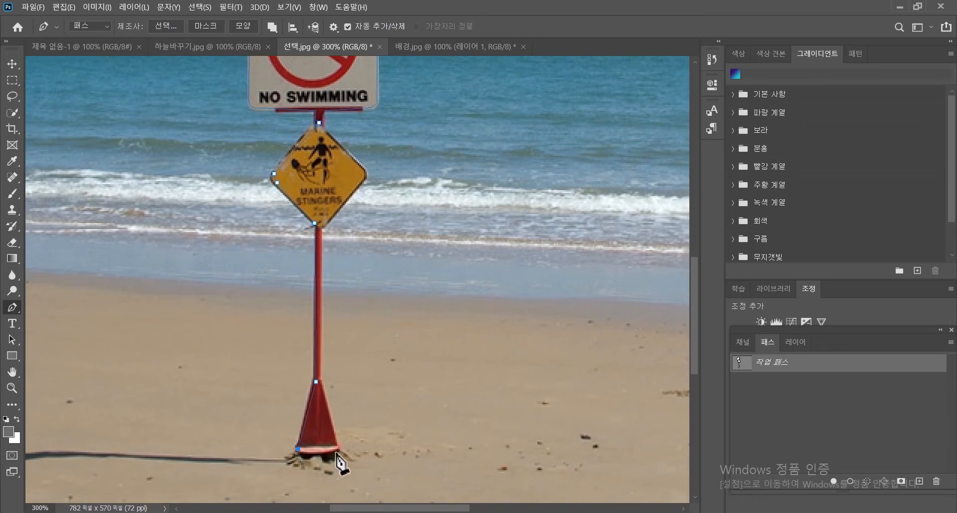
drag(339, 451, 358, 440)
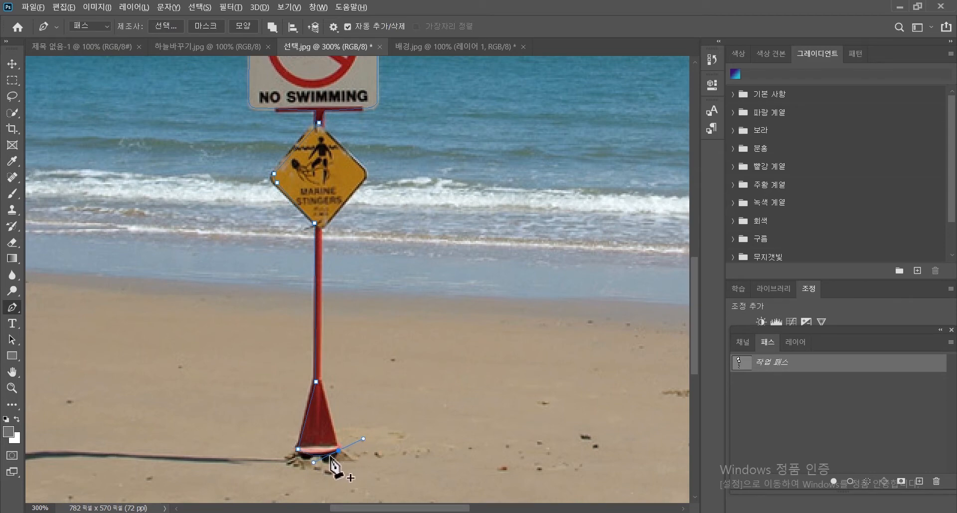
click(339, 451)
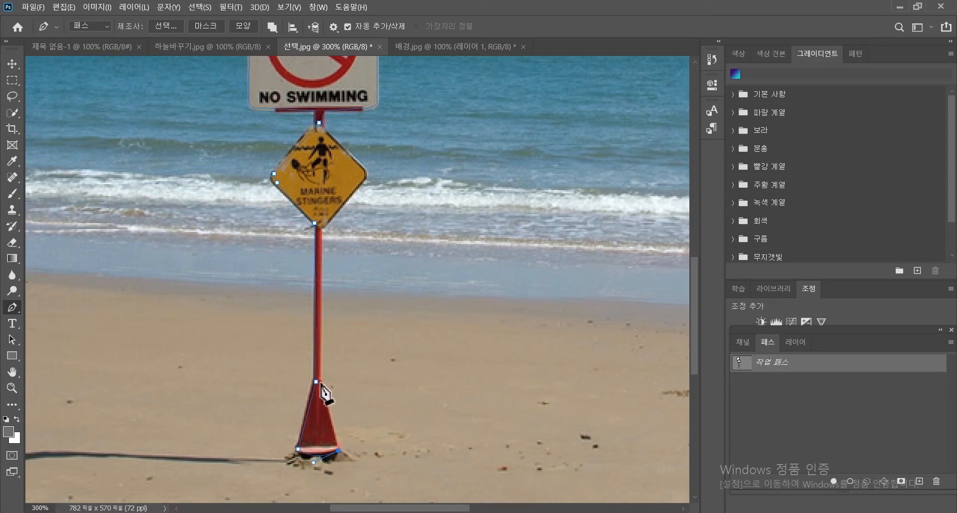
Step: Close the path up the right side of the base, pole and yellow sign, with the path operation set to Combine Shapes (모양 결합)
click(320, 382)
click(364, 172)
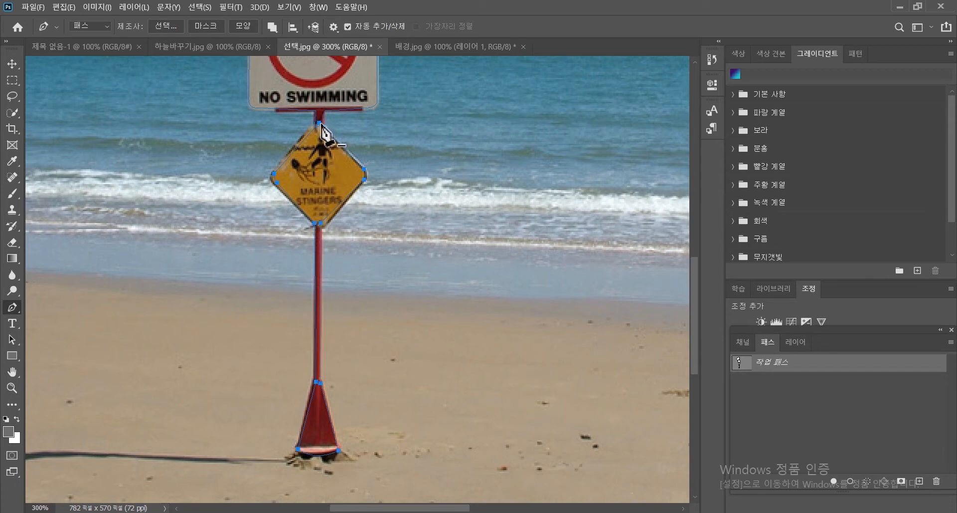
click(273, 27)
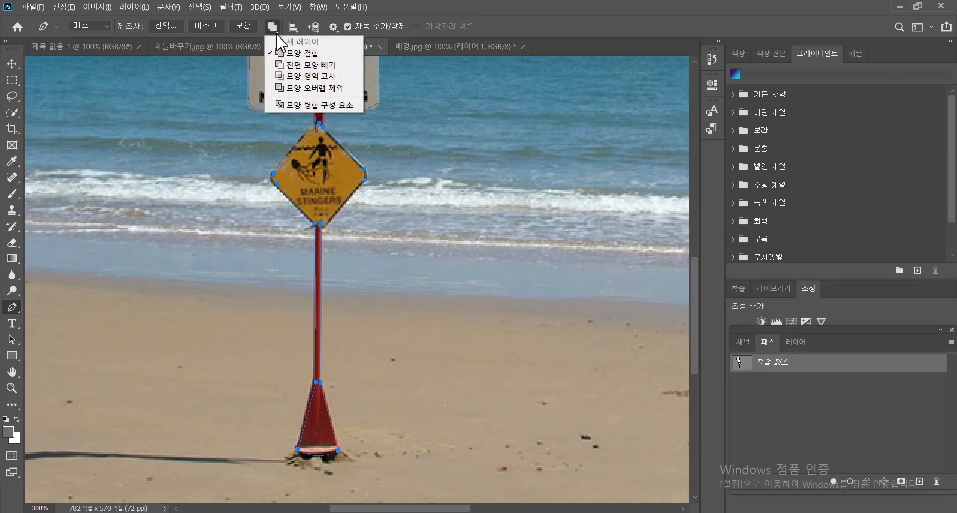
click(285, 53)
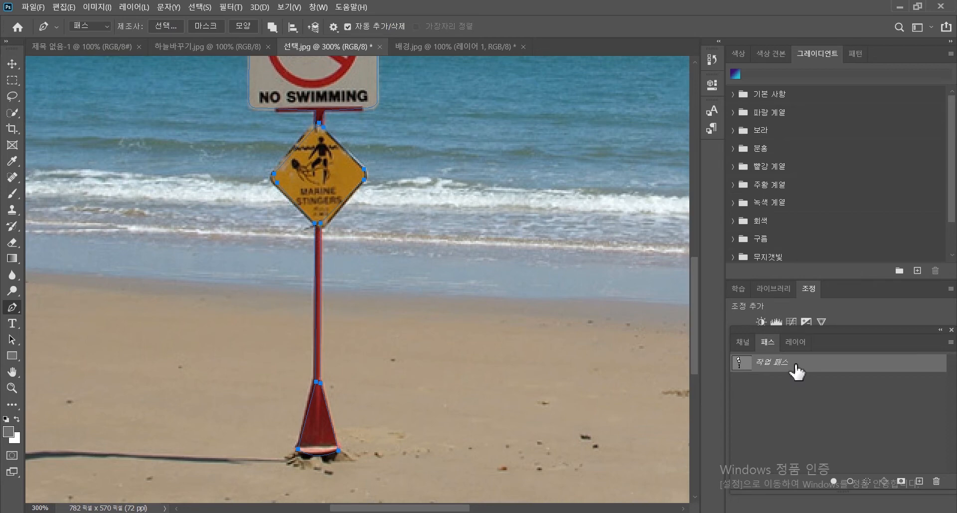
Step: Load the work path as a selection, copy the flag, signs and pole from the beach photo, and deselect
click(867, 481)
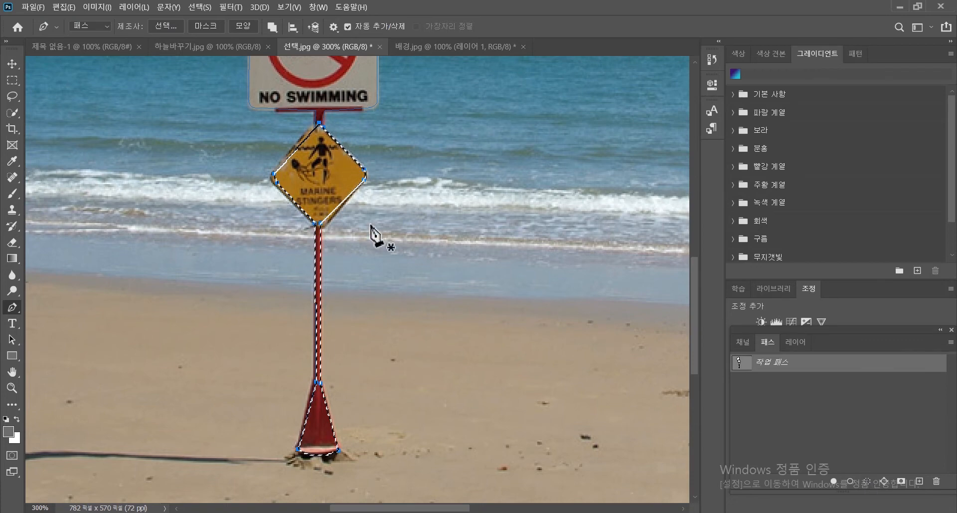
click(16, 64)
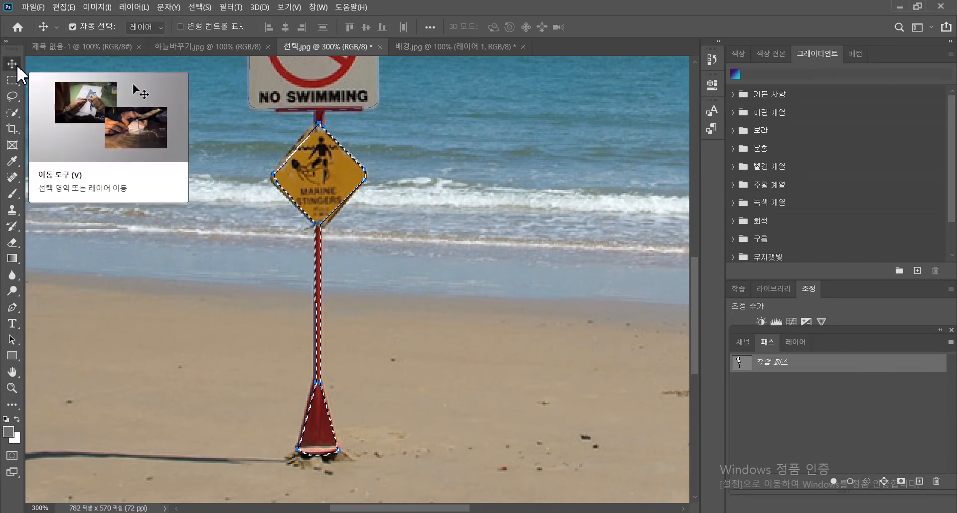
key(ctrl+c)
key(ctrl+d)
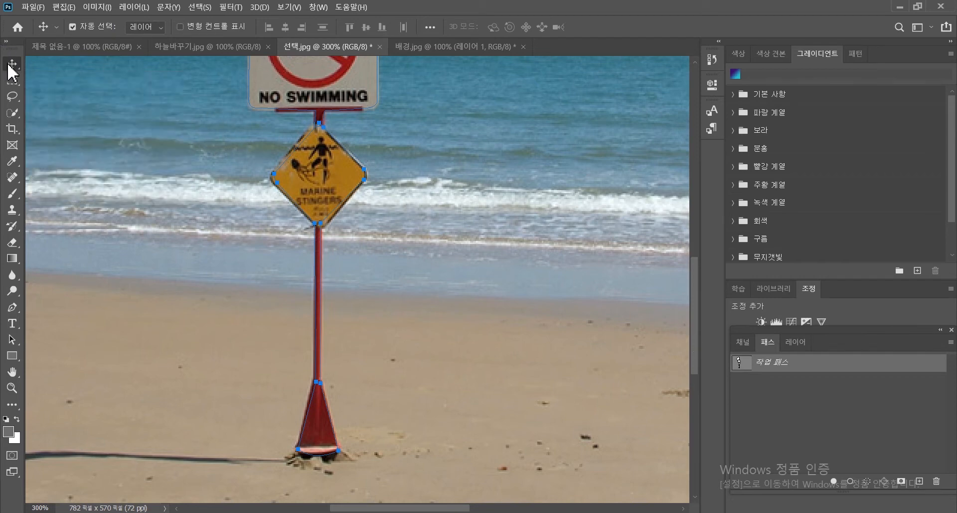
Step: Hide the path outline over the signs and deselect the work path
key(ctrl+h)
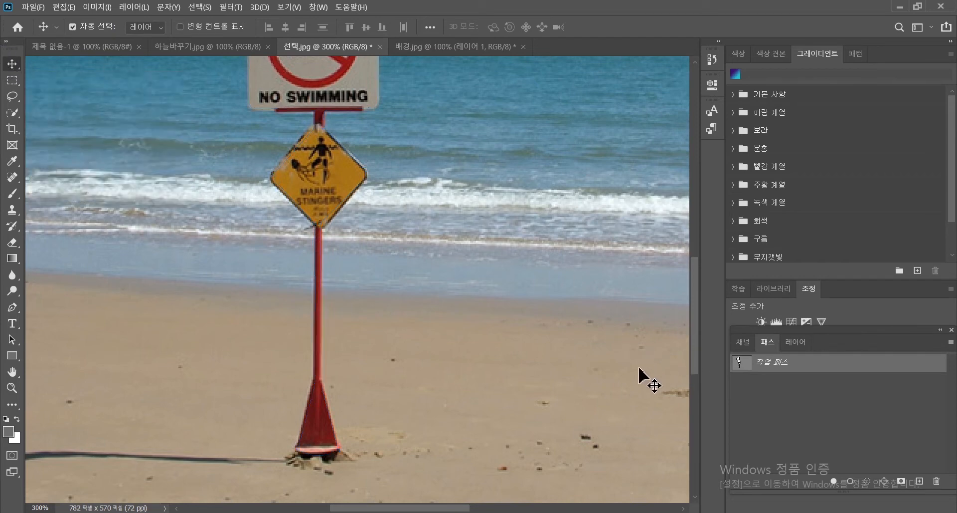
click(805, 427)
drag(460, 241, 478, 256)
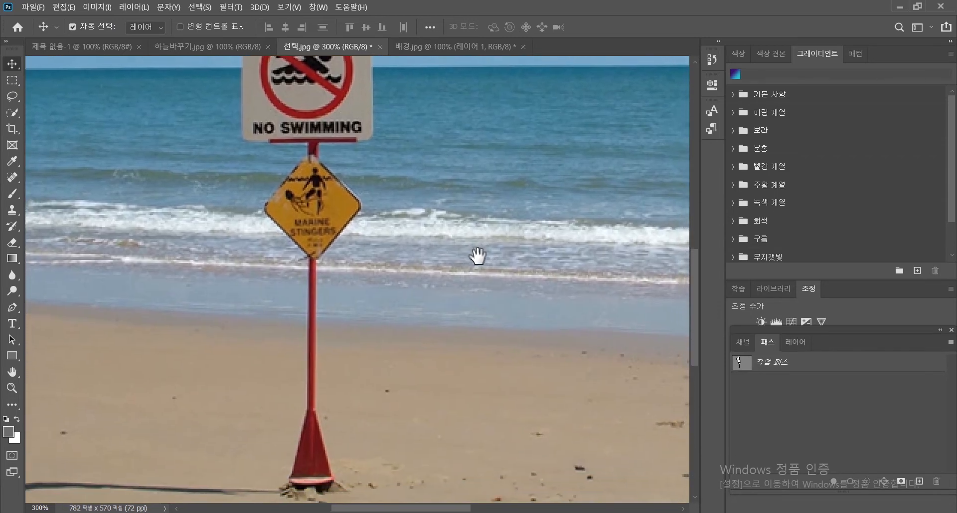
Step: Reselect the work path and load it as a selection around the flag, signs and pole
click(782, 363)
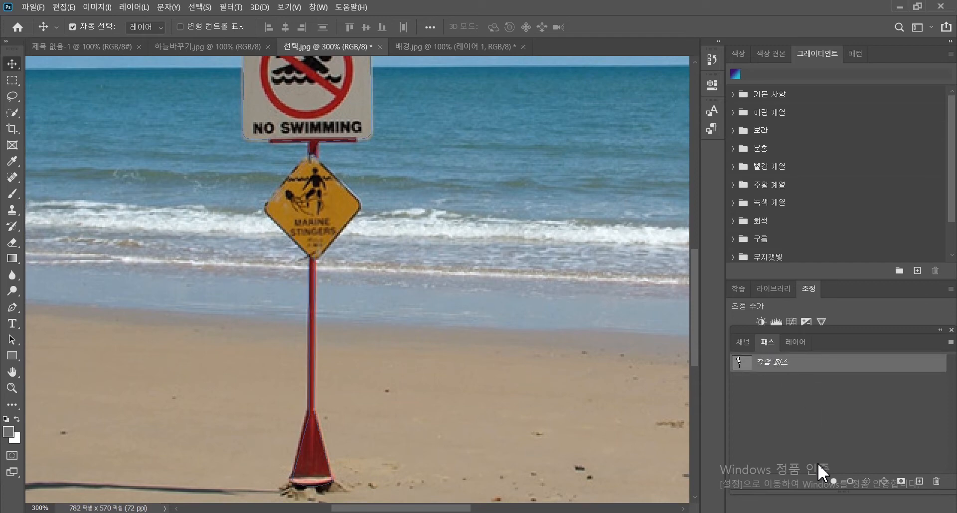
click(874, 486)
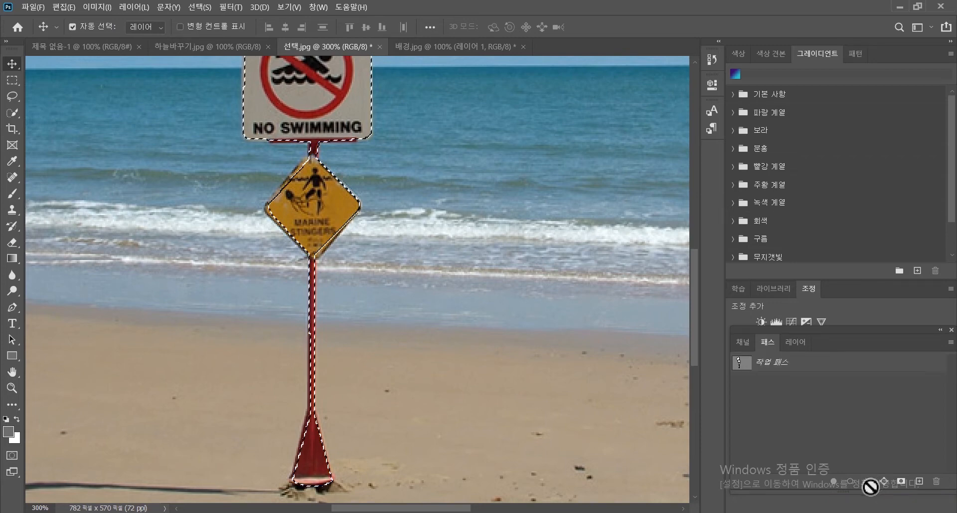
drag(532, 237, 537, 325)
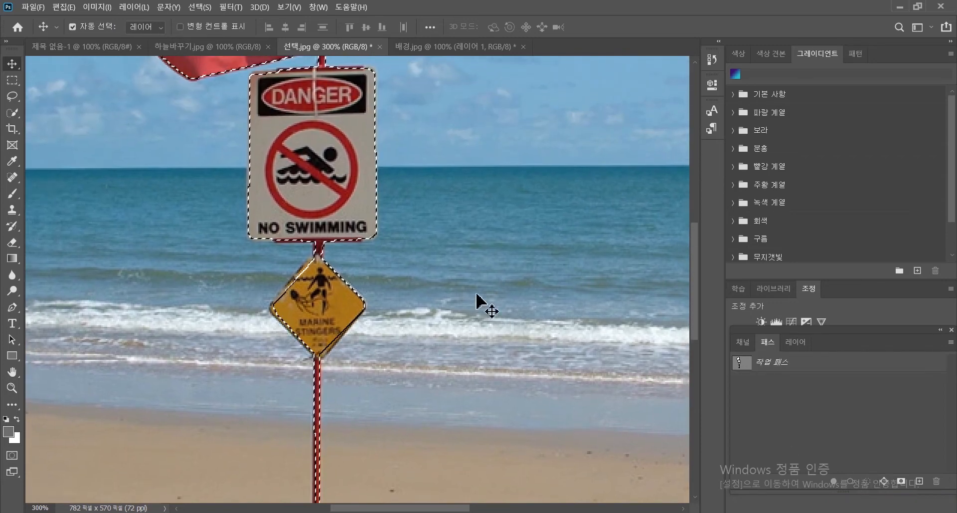
mouse_move(466, 239)
mouse_down()
mouse_move(488, 353)
mouse_move(473, 252)
mouse_up()
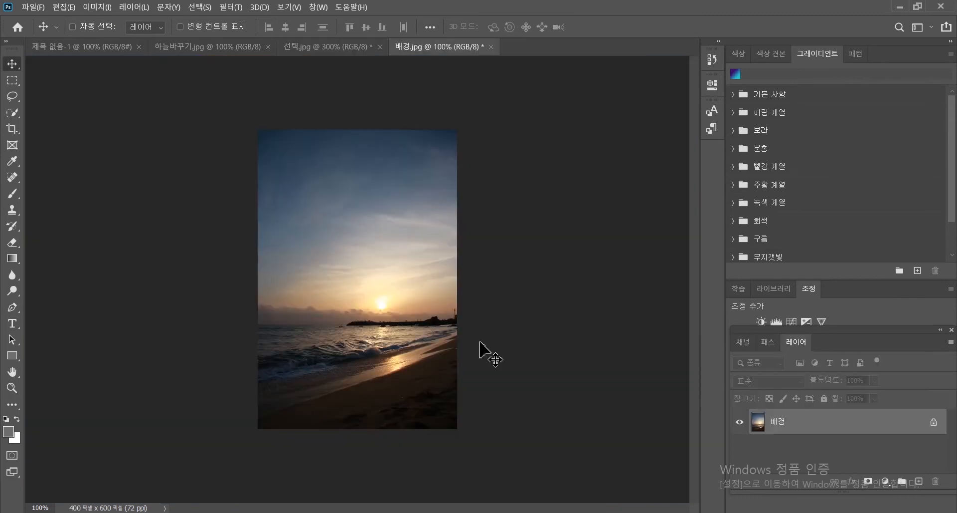
Step: Paste the copied flag and signs into 배경.jpg and move them toward the right side of the sunset beach
key(ctrl+v)
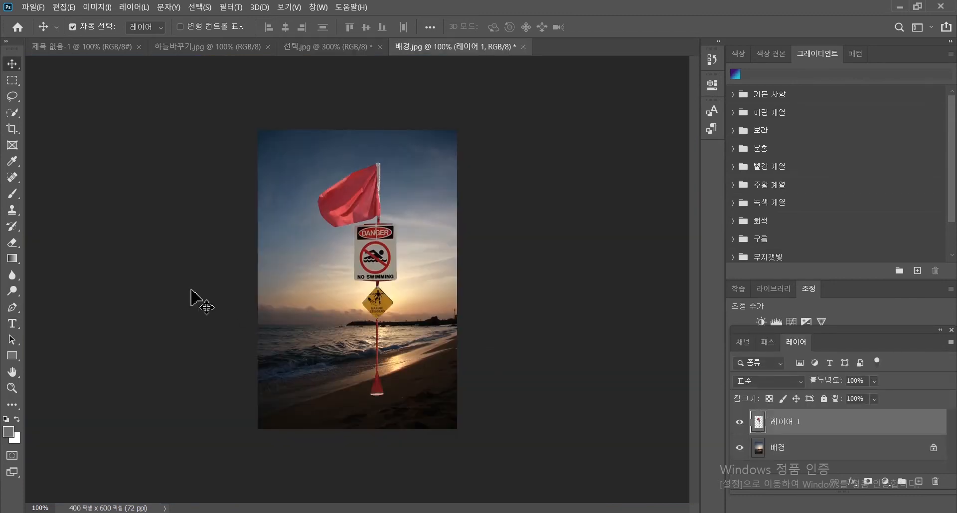
drag(351, 198, 392, 217)
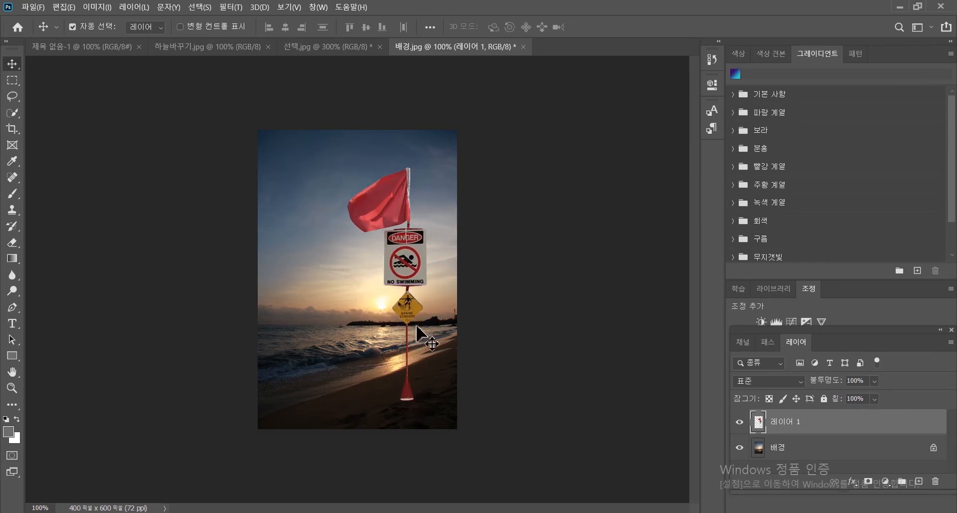
Step: Scale the pasted flag and signs proportionally to about 85.8% with Free Transform, placing the base on the sand at the right
click(66, 7)
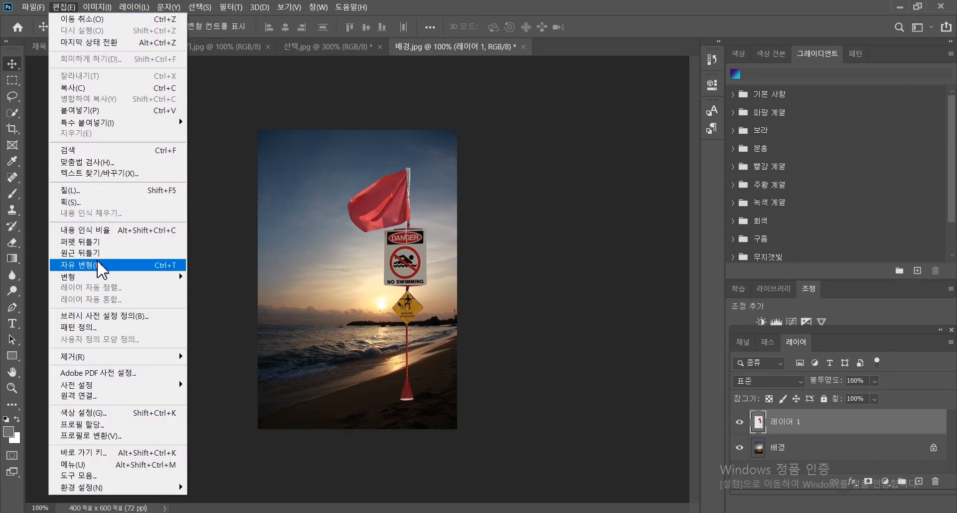
click(101, 269)
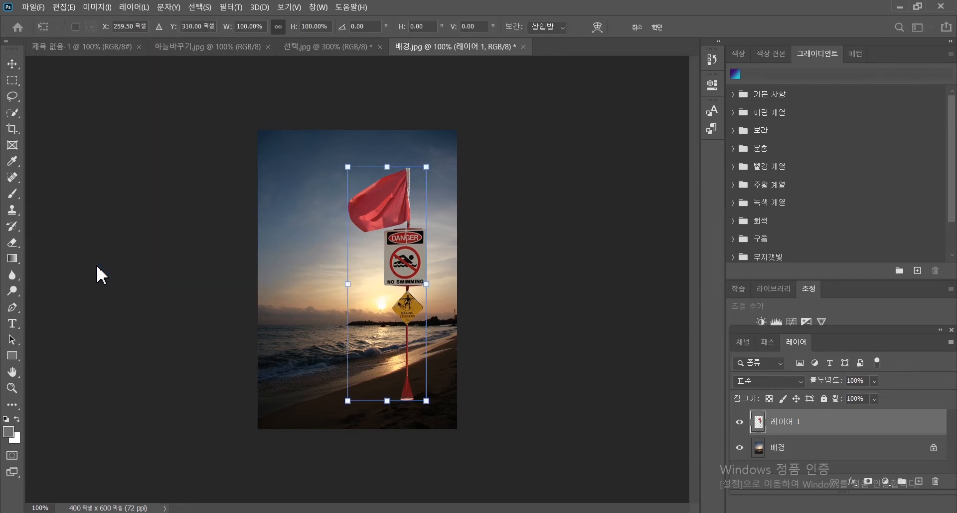
drag(351, 286, 324, 284)
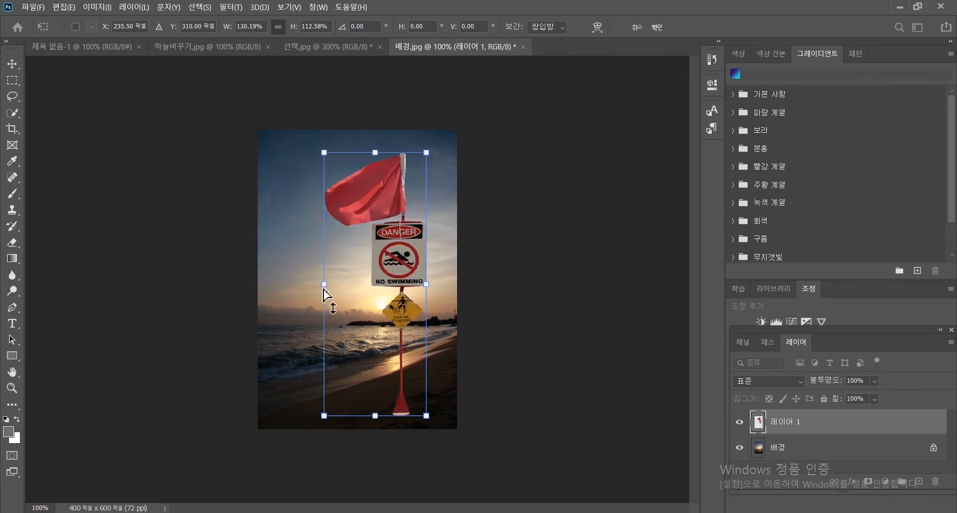
key(ctrl+z)
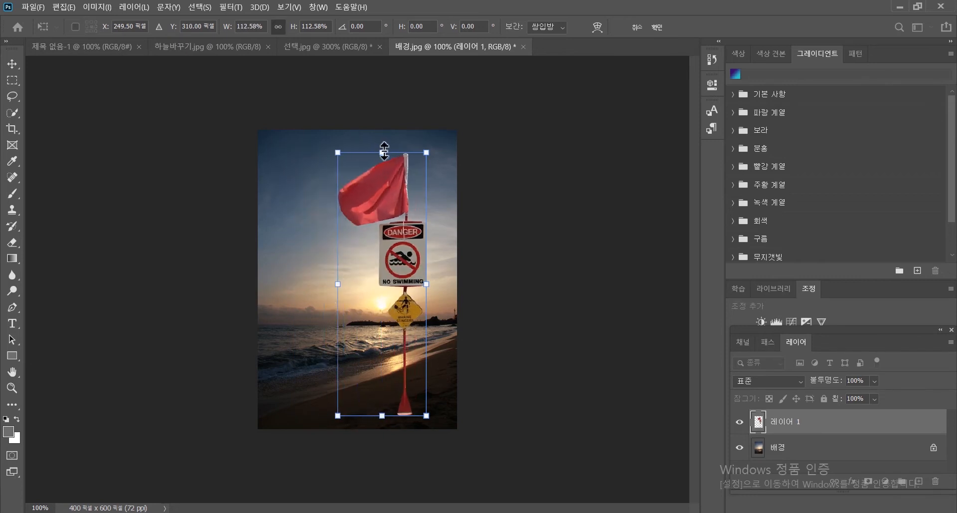
drag(385, 150, 387, 301)
key(ctrl+z)
drag(383, 149, 381, 214)
drag(385, 285, 394, 259)
drag(392, 194, 421, 205)
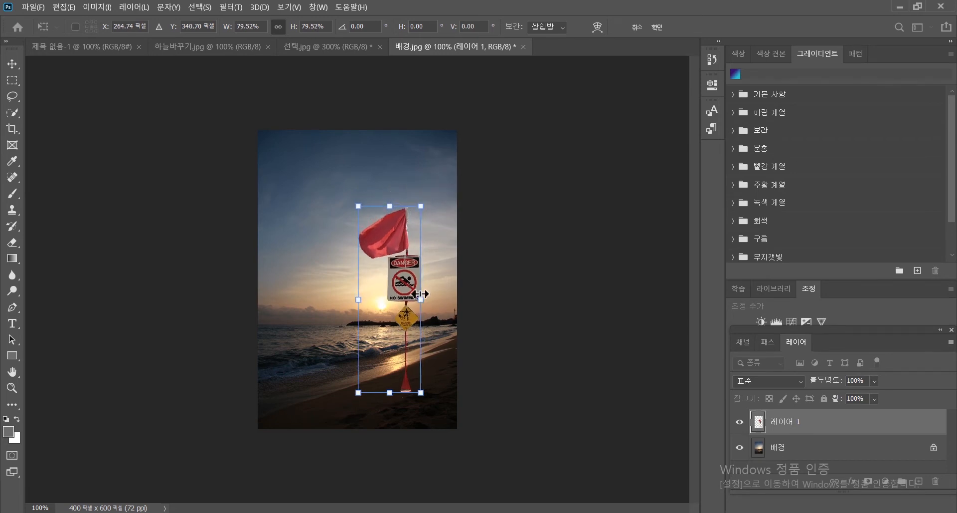
mouse_move(421, 294)
mouse_down()
mouse_move(412, 299)
mouse_move(426, 302)
mouse_move(410, 284)
mouse_up()
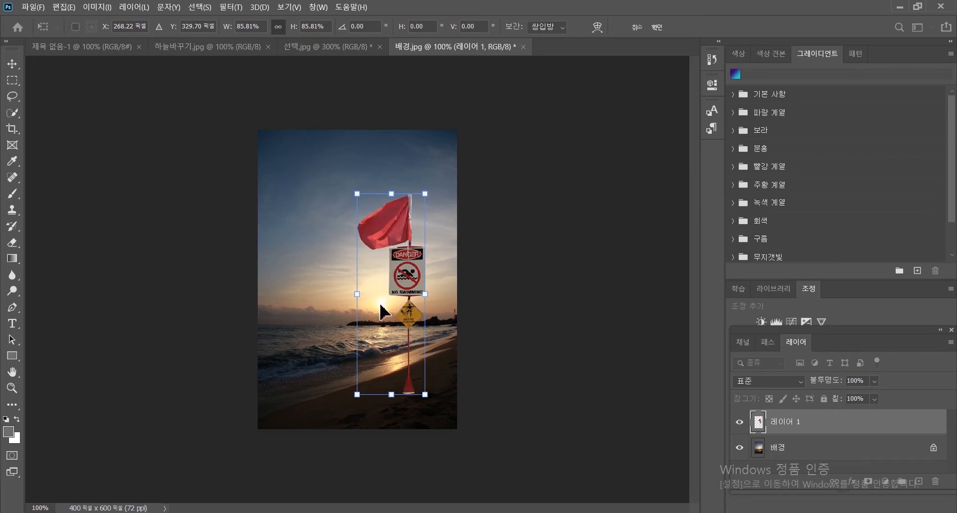
key(Return)
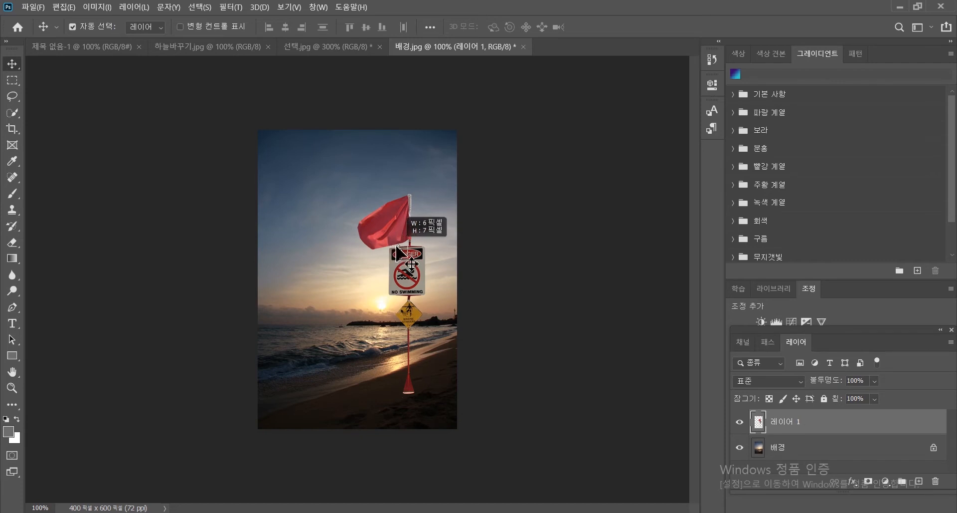
drag(406, 274, 407, 271)
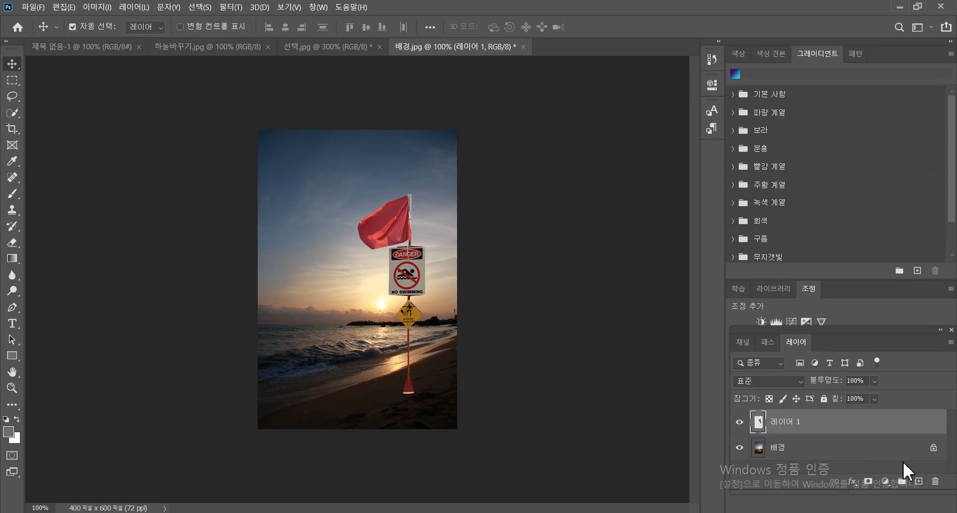
Step: Delete the flag and signs layer 레이어 1 and undo the deletion
click(936, 481)
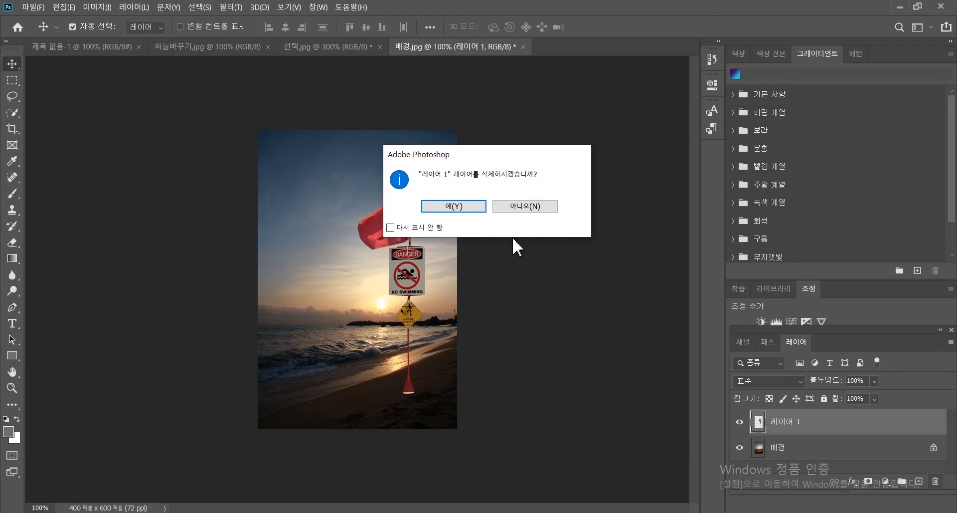
click(430, 205)
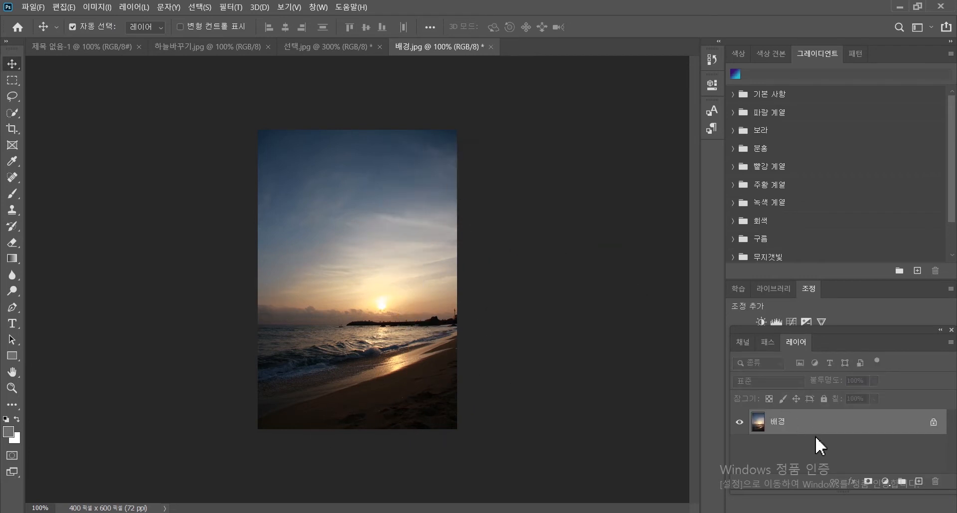
key(ctrl+z)
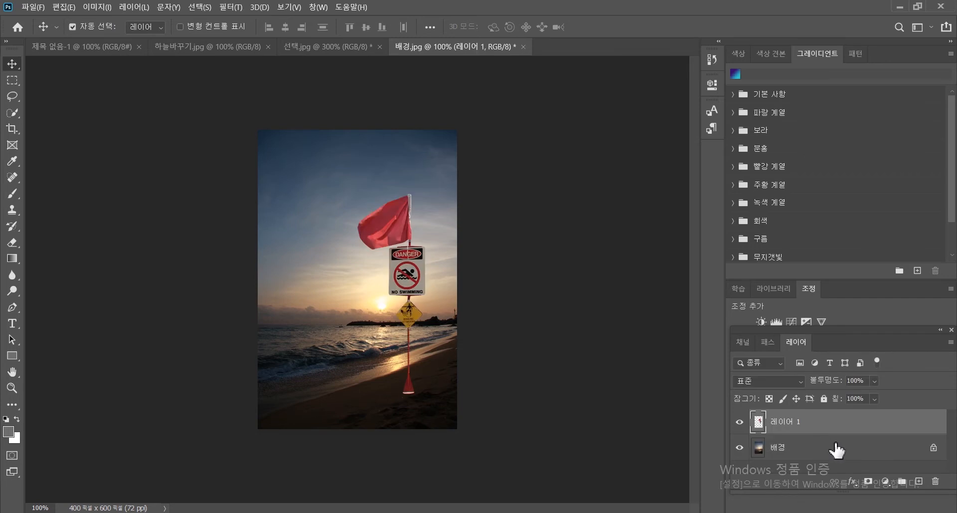
Step: Choose the Brush tool and set the foreground color to bright red, ff0b0b
click(13, 195)
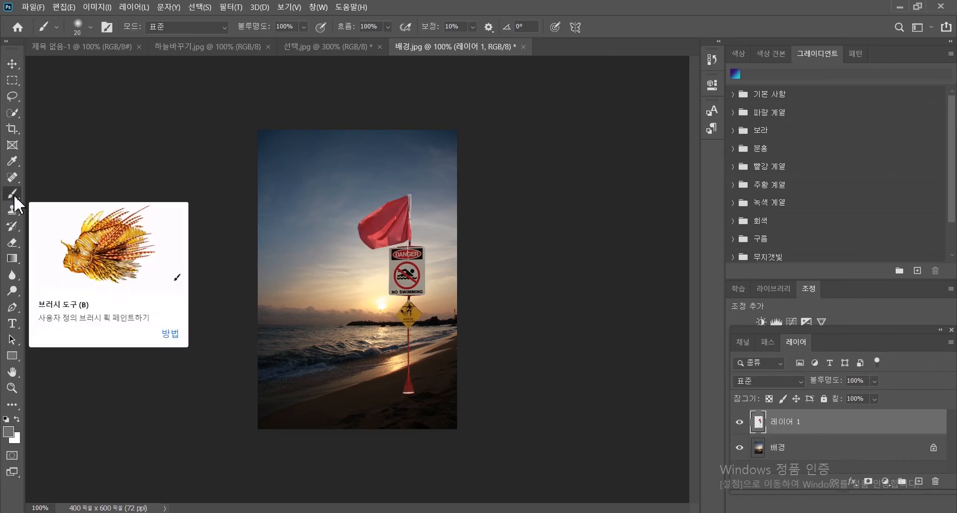
click(9, 431)
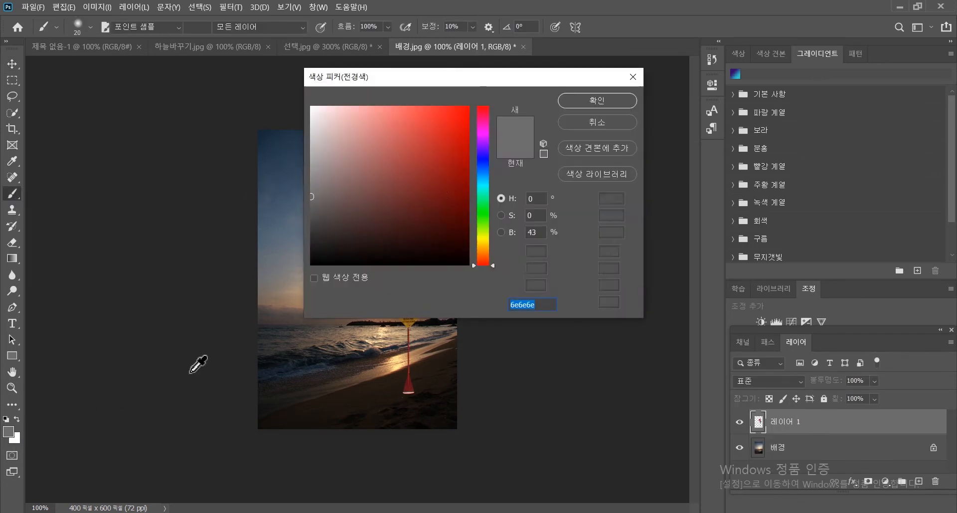
drag(444, 182, 463, 106)
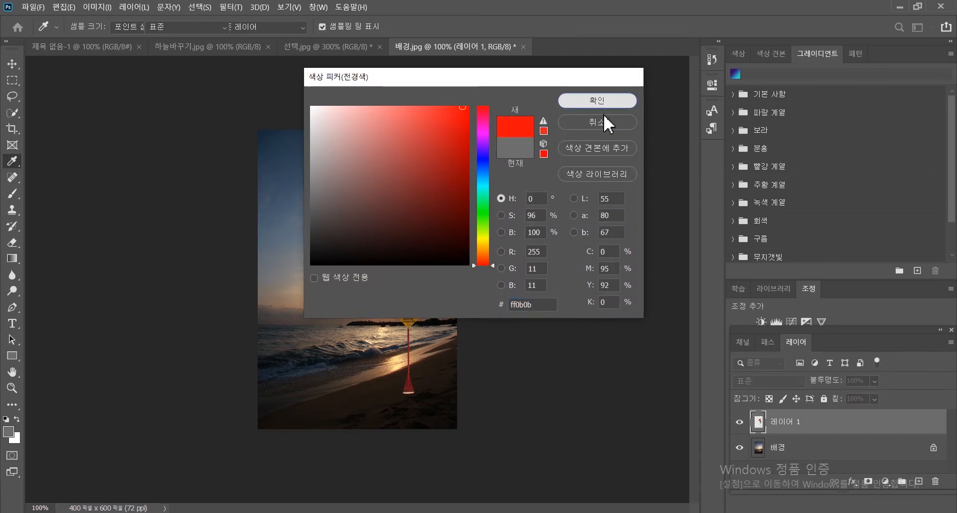
click(598, 103)
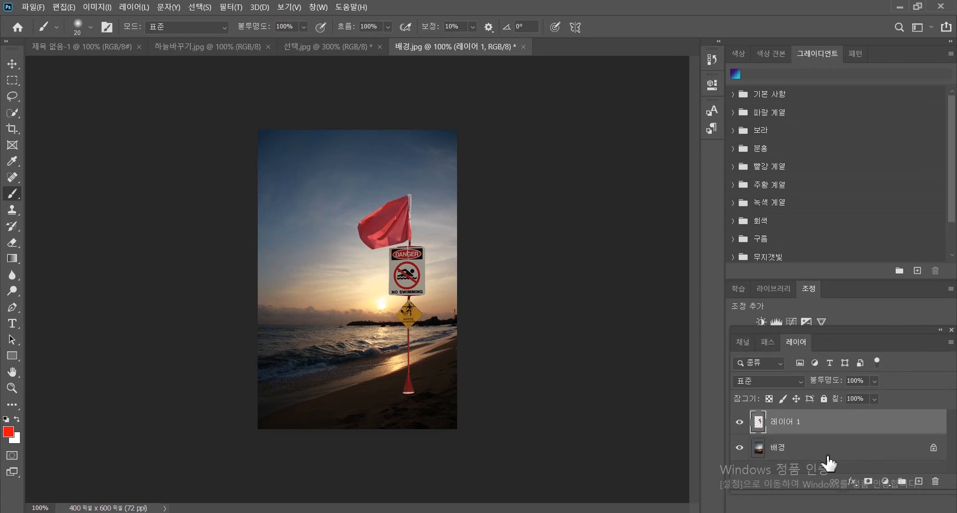
Step: Paint short red brush strokes around the flag on a new layer above 레이어 1, and delete that layer
click(919, 483)
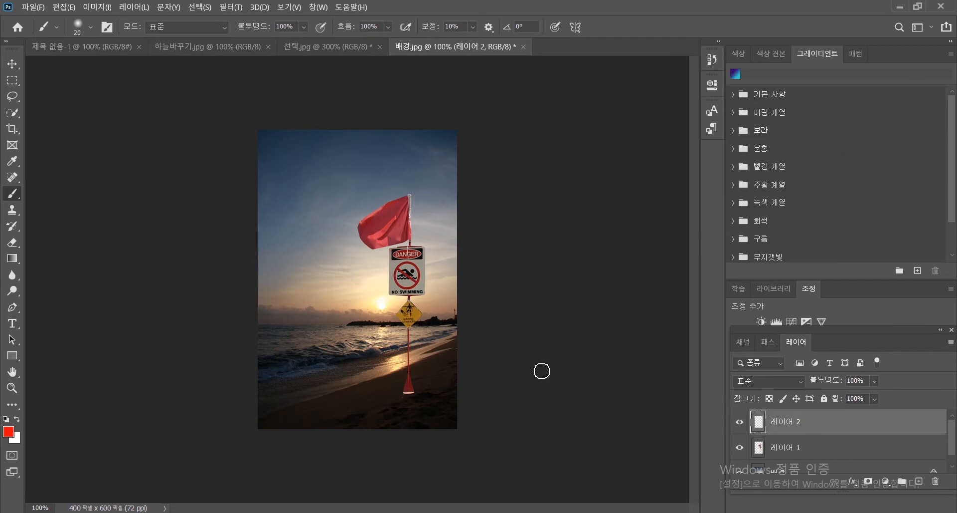
scroll(868, 442, down, 1)
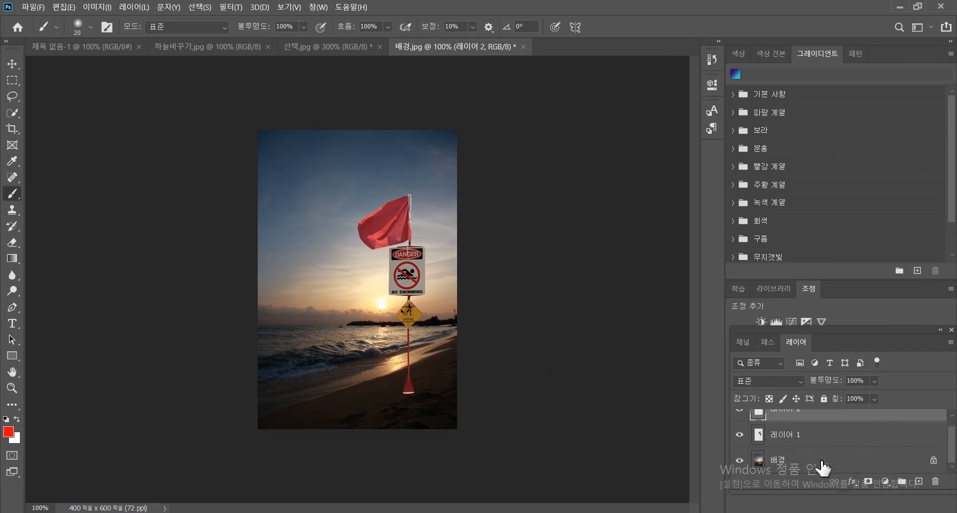
scroll(815, 447, up, 1)
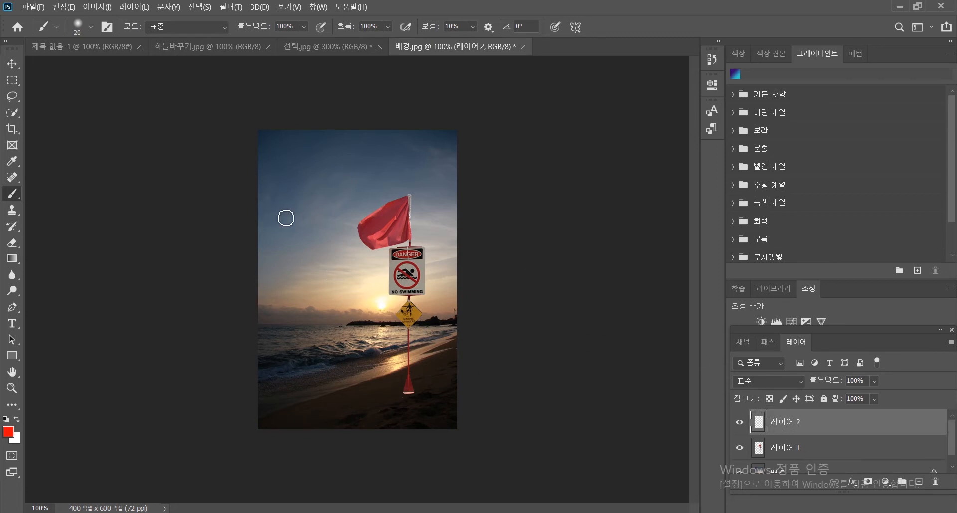
mouse_move(315, 203)
mouse_down()
mouse_move(332, 213)
mouse_move(358, 181)
mouse_up()
mouse_move(336, 237)
mouse_down()
mouse_move(330, 245)
mouse_move(368, 262)
mouse_up()
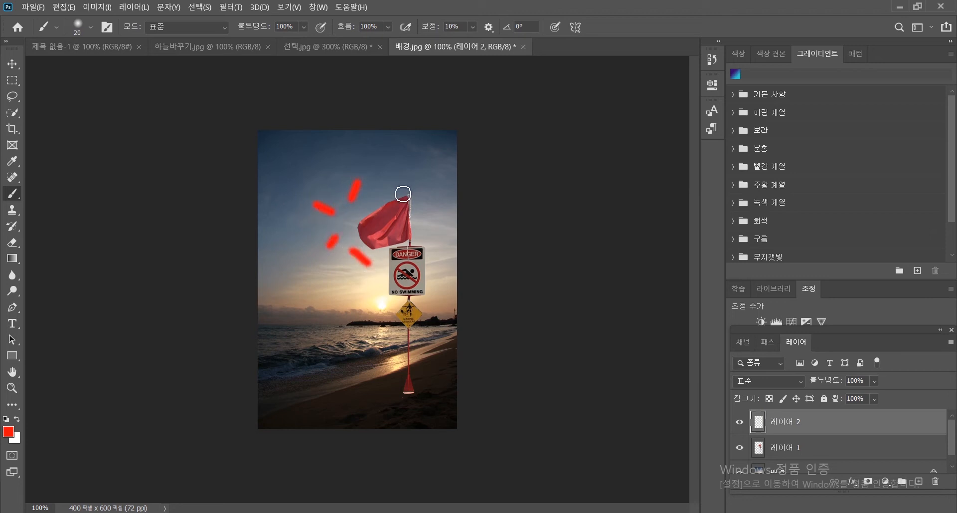
drag(403, 191, 423, 186)
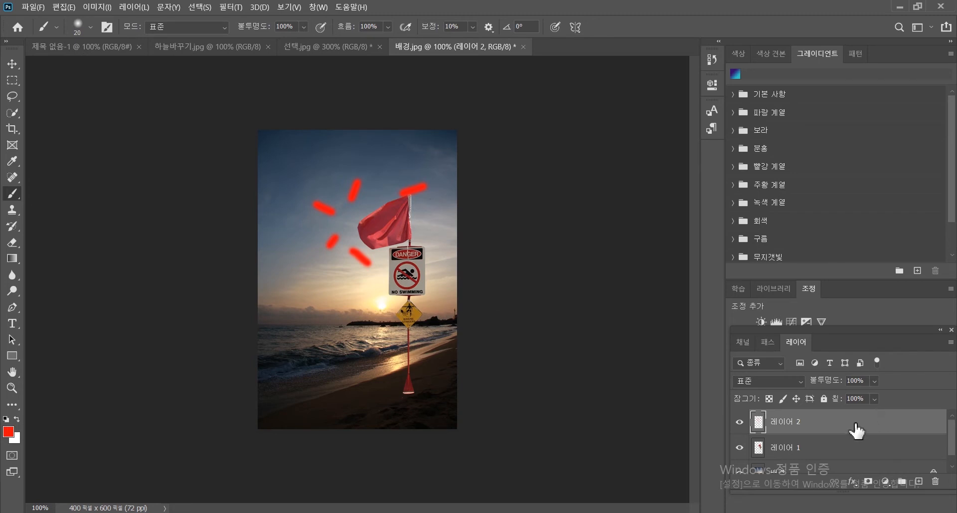
click(935, 481)
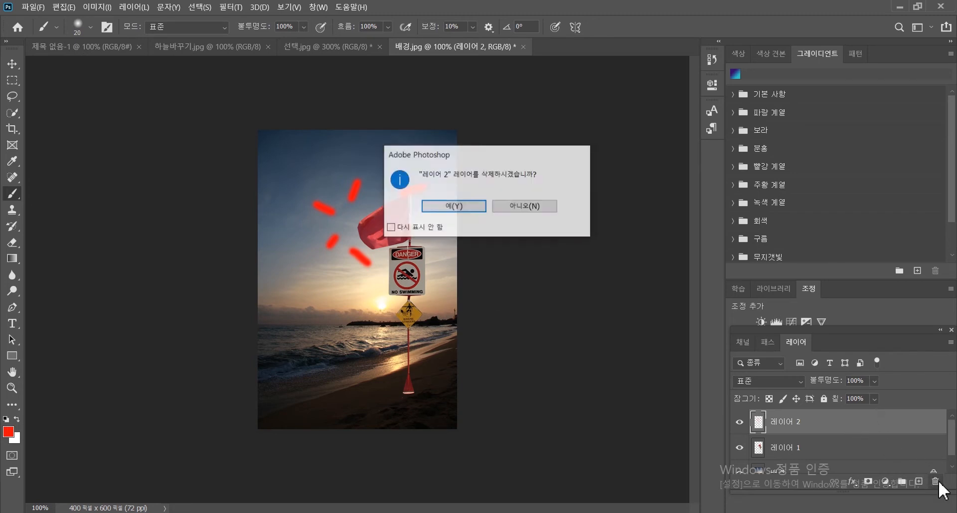
click(454, 207)
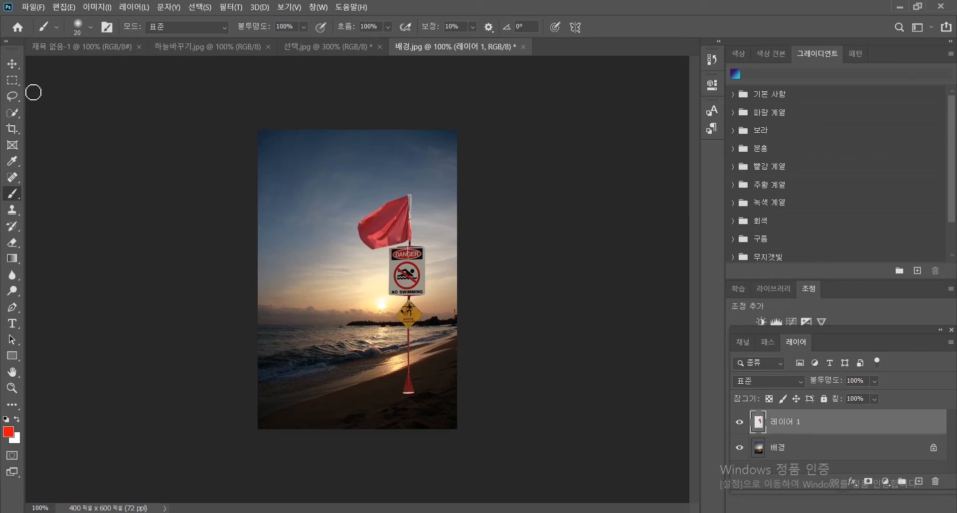
Step: Switch to the Move tool and select the 배경 layer
click(13, 64)
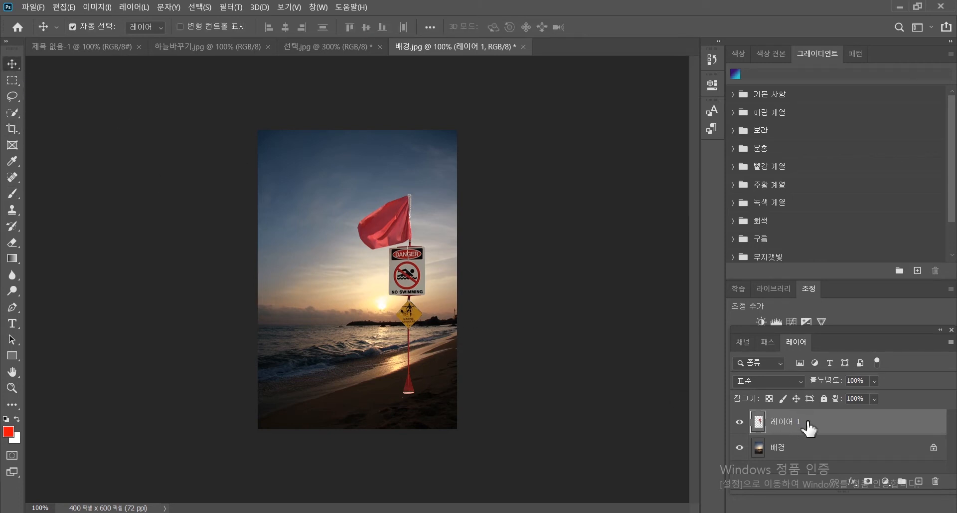
click(796, 448)
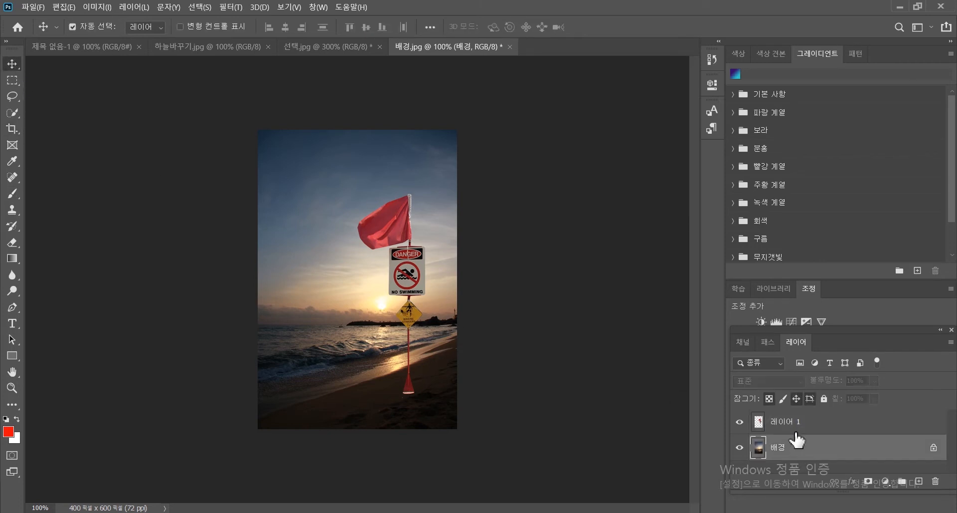
Step: Select the flag and signs layer 레이어 1 instead of the 배경 layer
click(798, 422)
click(797, 442)
click(796, 423)
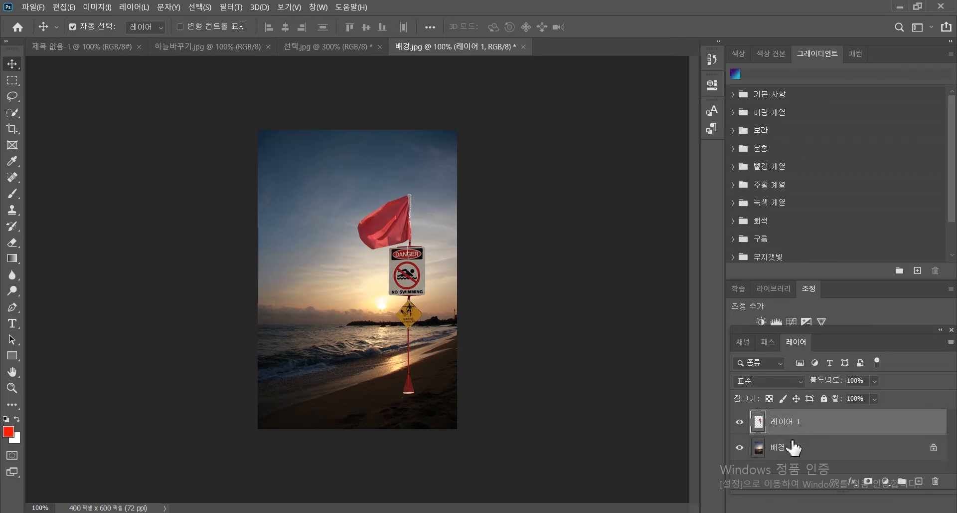
click(792, 443)
click(792, 423)
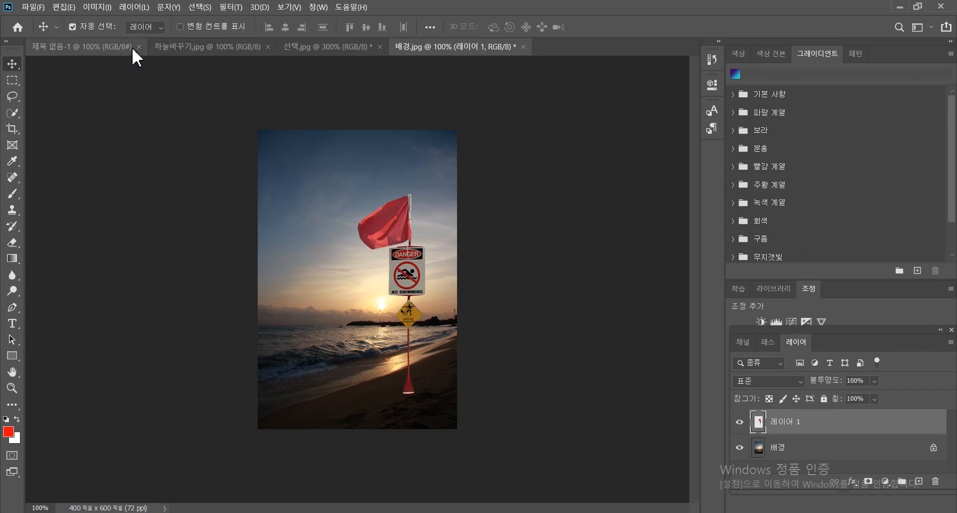
click(107, 8)
mouse_move(102, 37)
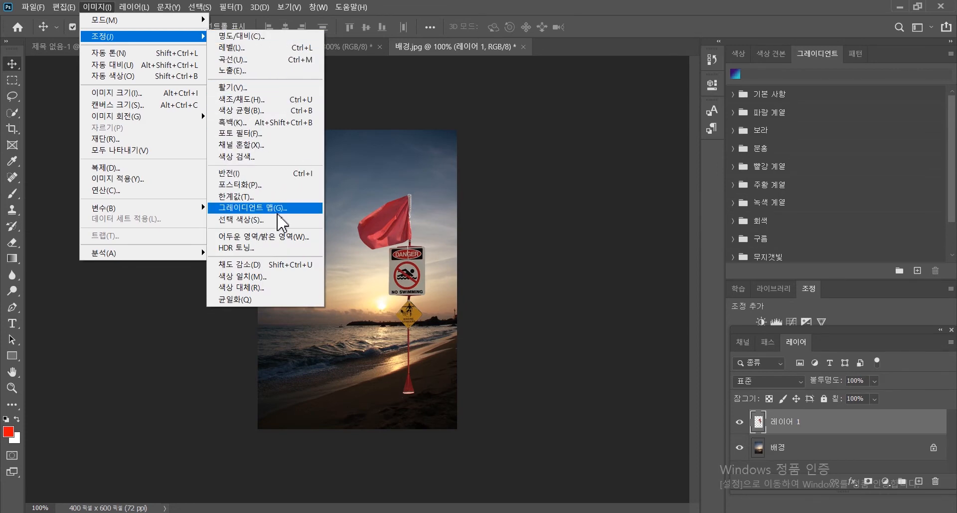
click(800, 348)
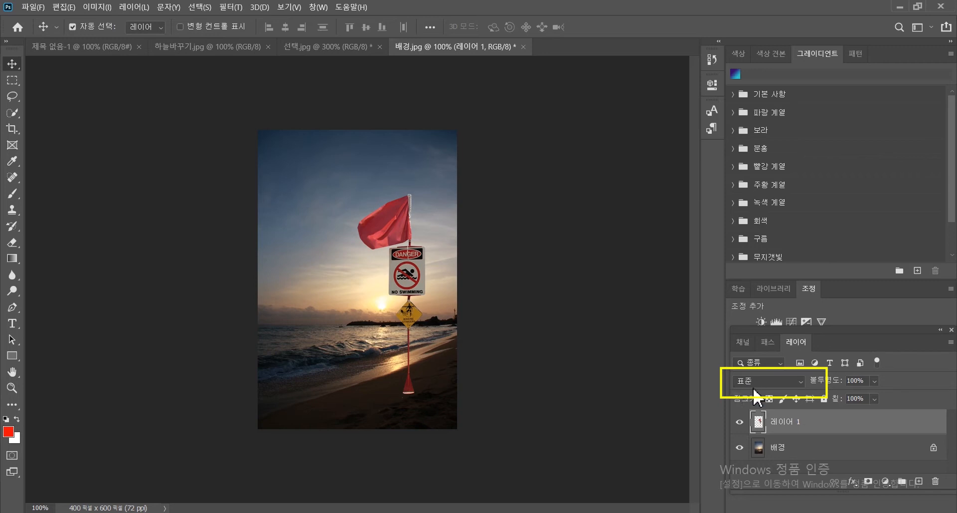
Step: Set the blend mode of the flag and signs layer 레이어 1 to 색상 번
click(801, 381)
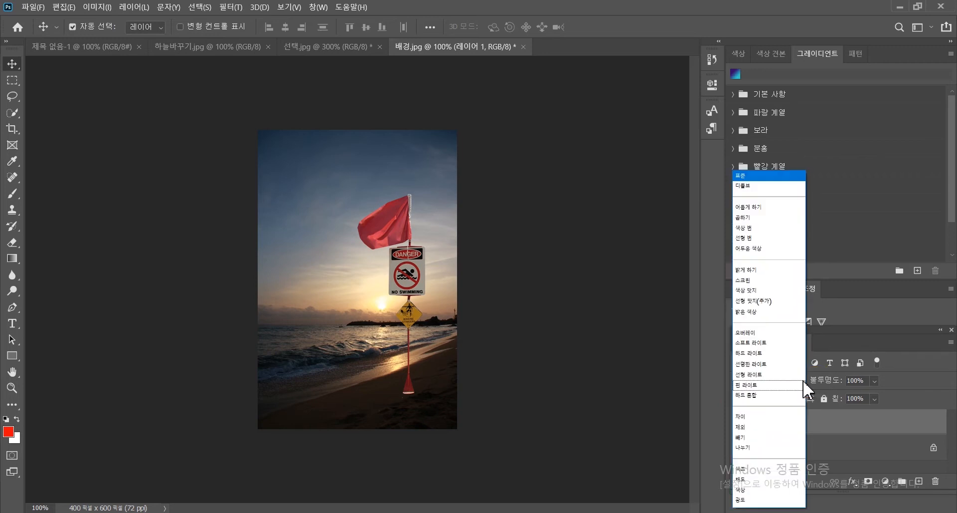
click(803, 384)
click(804, 383)
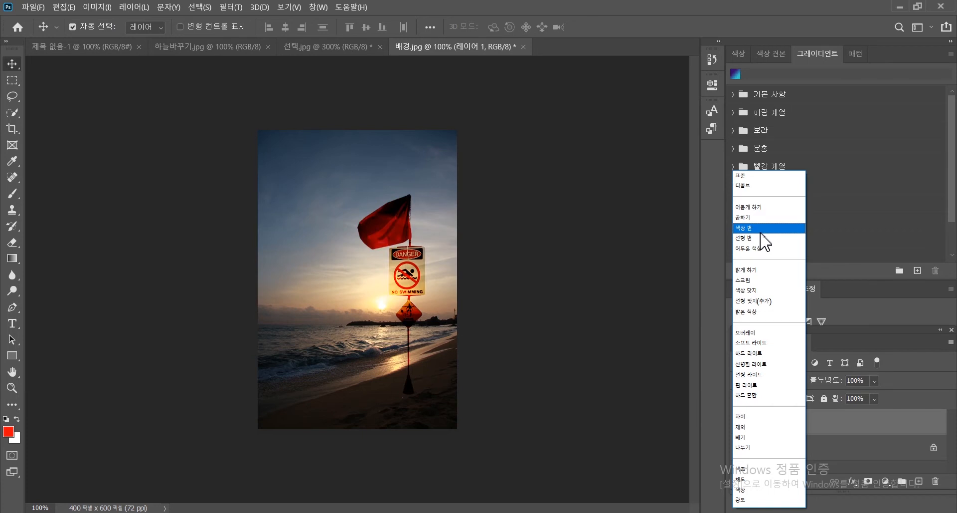
click(758, 229)
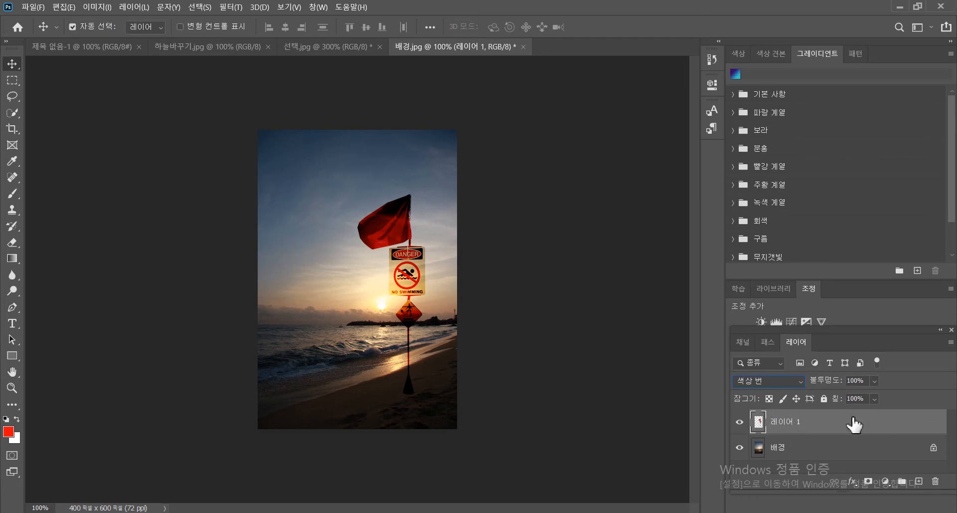
Step: Return the blend mode of 레이어 1 to 표준 and preview the 어둡게 하기 mode without applying it
click(799, 380)
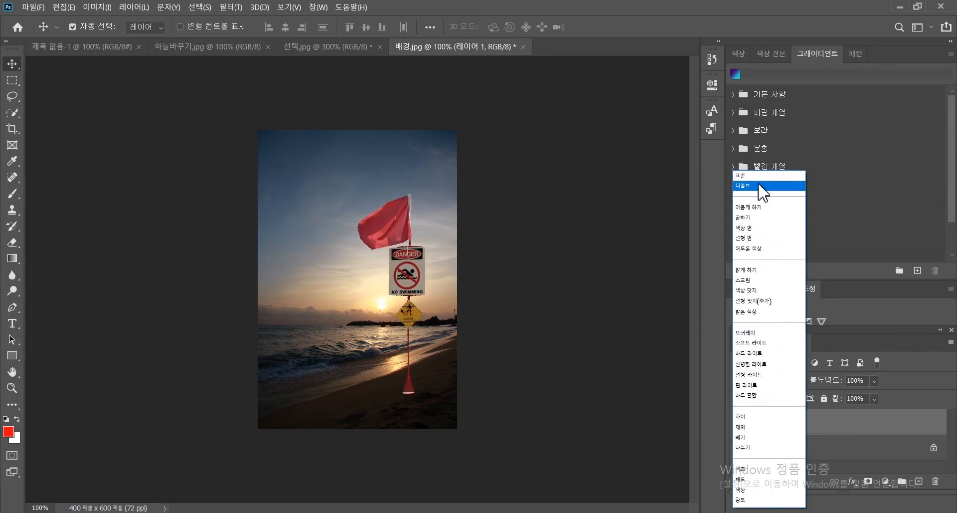
click(752, 176)
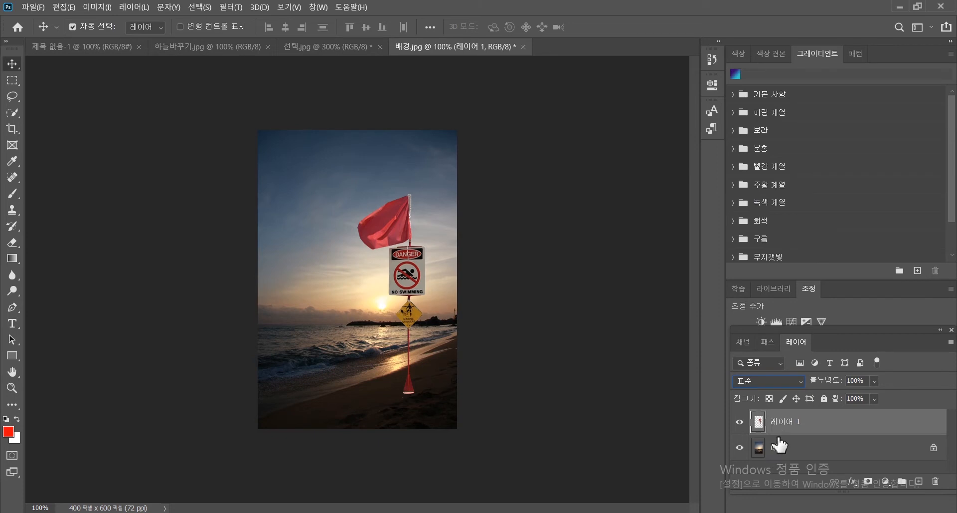
click(802, 383)
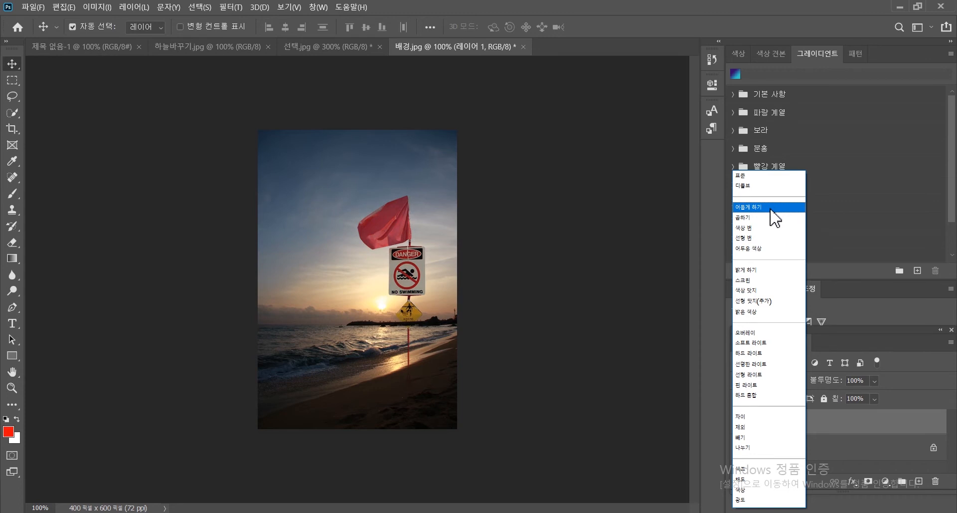
click(876, 427)
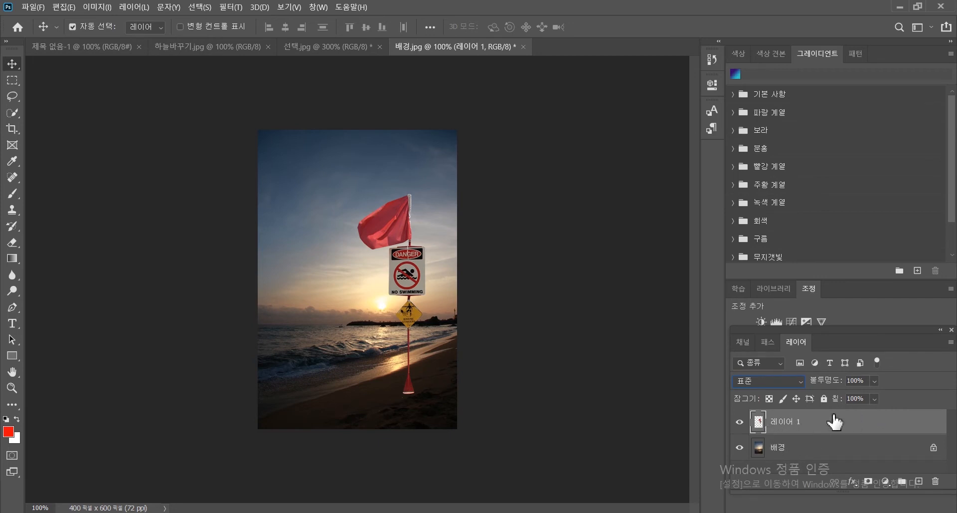
Step: Set the blend mode of 레이어 1 to 선형 번 and preview lightening and contrast modes such as 색상 닷지 and 선형 라이트
click(802, 381)
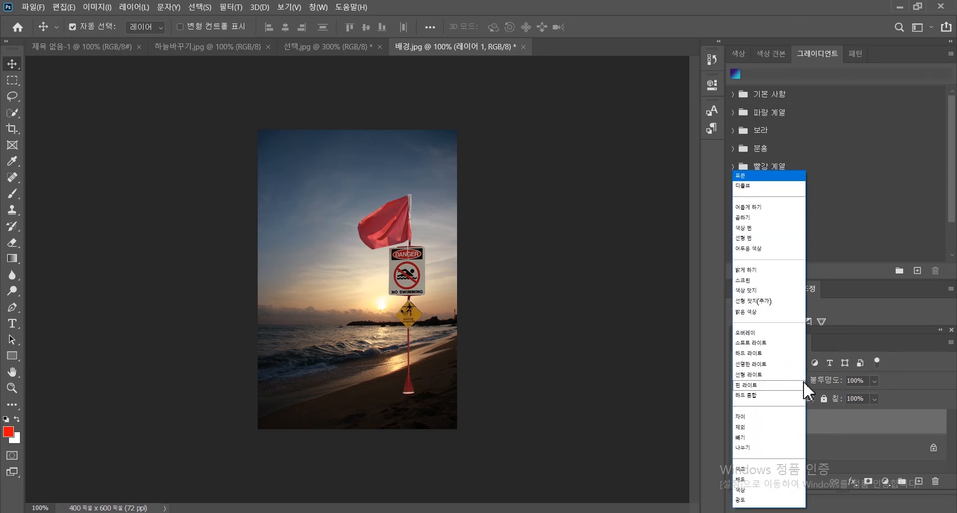
click(756, 237)
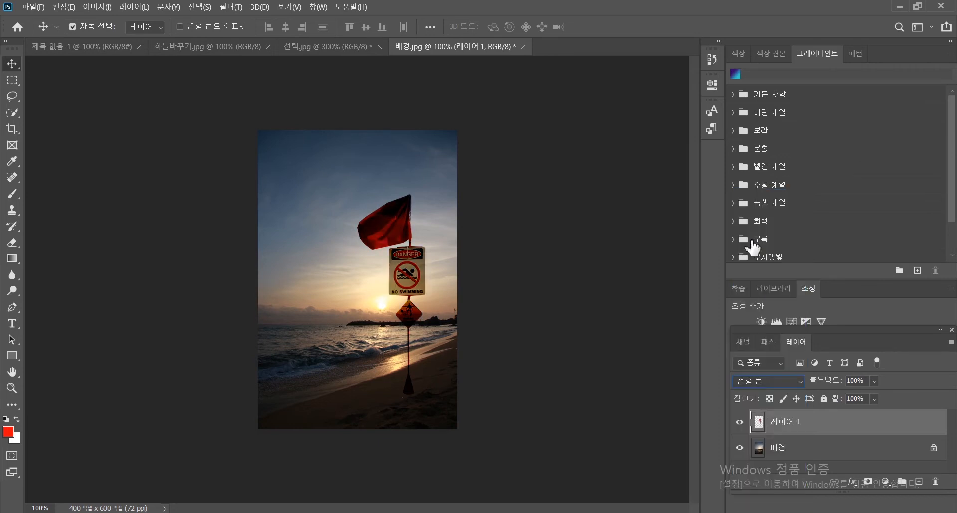
click(787, 380)
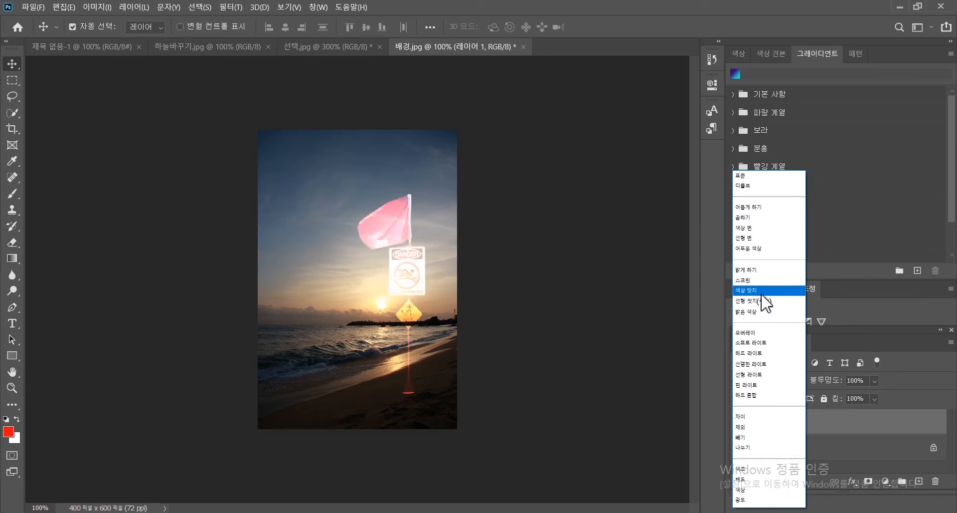
click(836, 420)
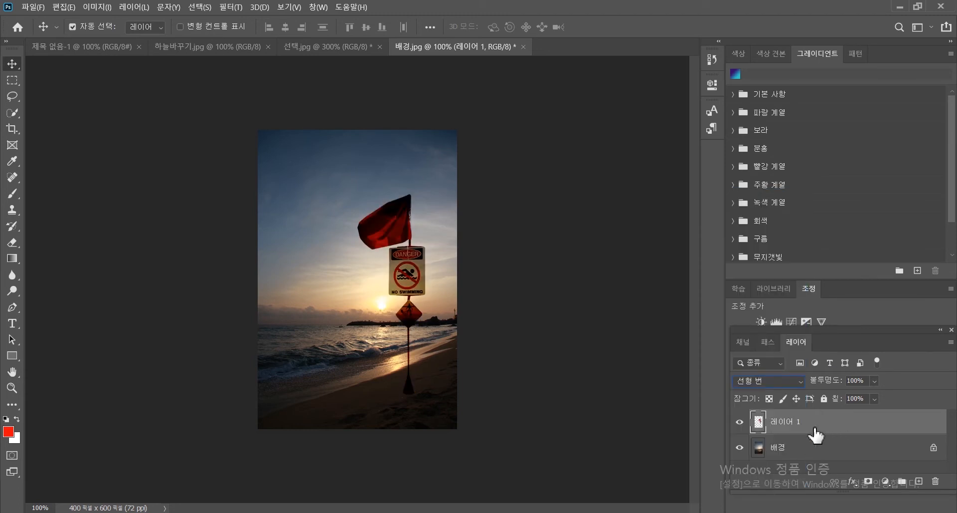
click(802, 382)
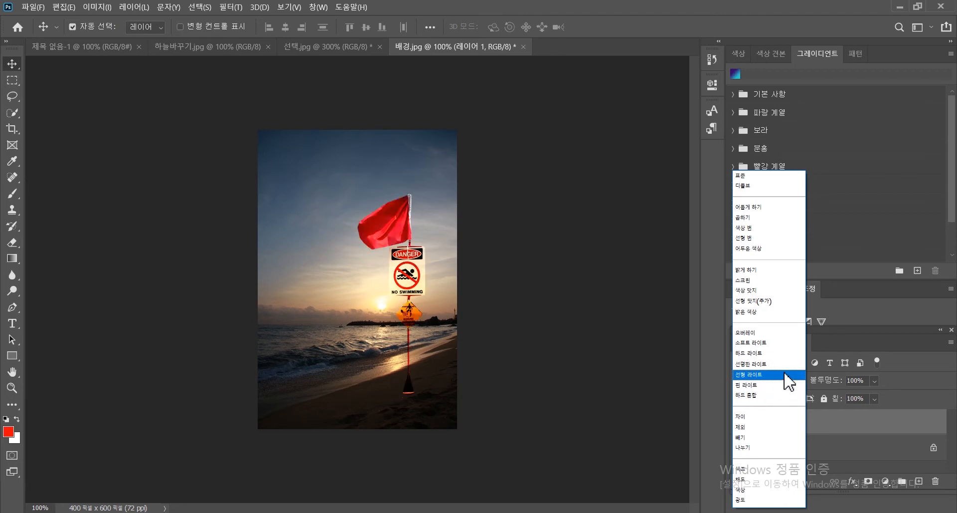
click(848, 431)
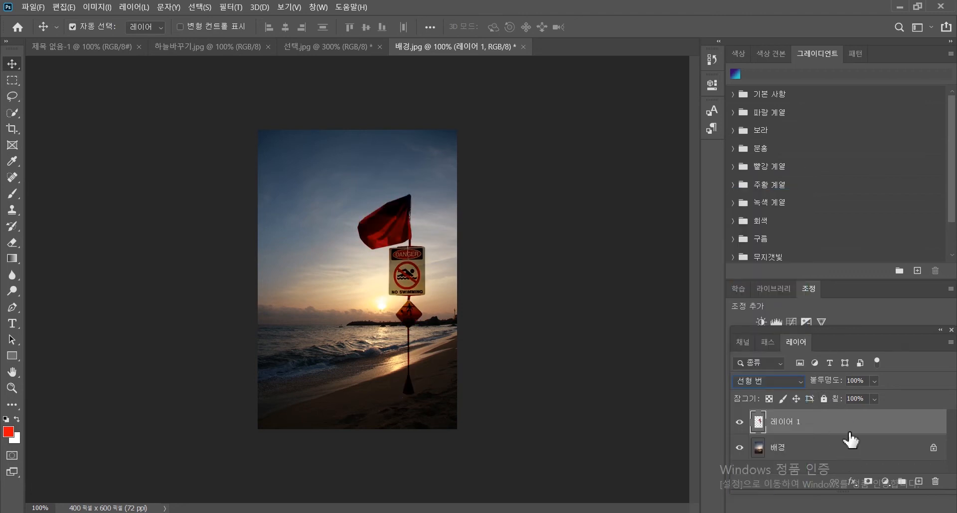
Step: Reset the blend mode of the flag and signs layer 레이어 1 to 표준
click(801, 382)
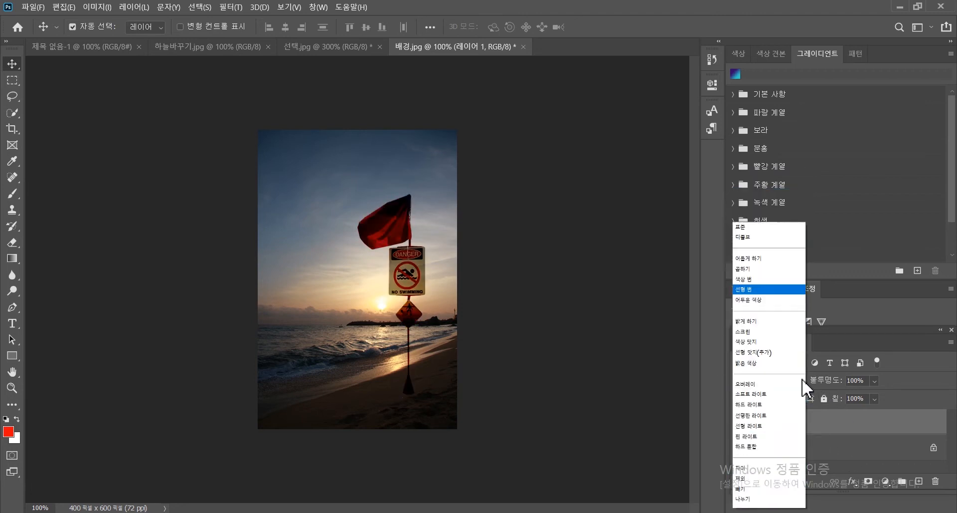
click(762, 186)
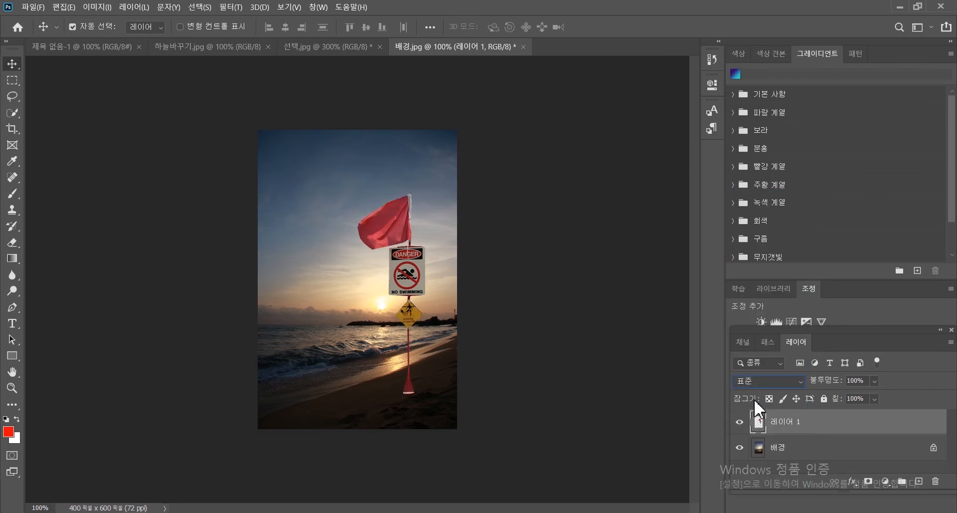
click(758, 381)
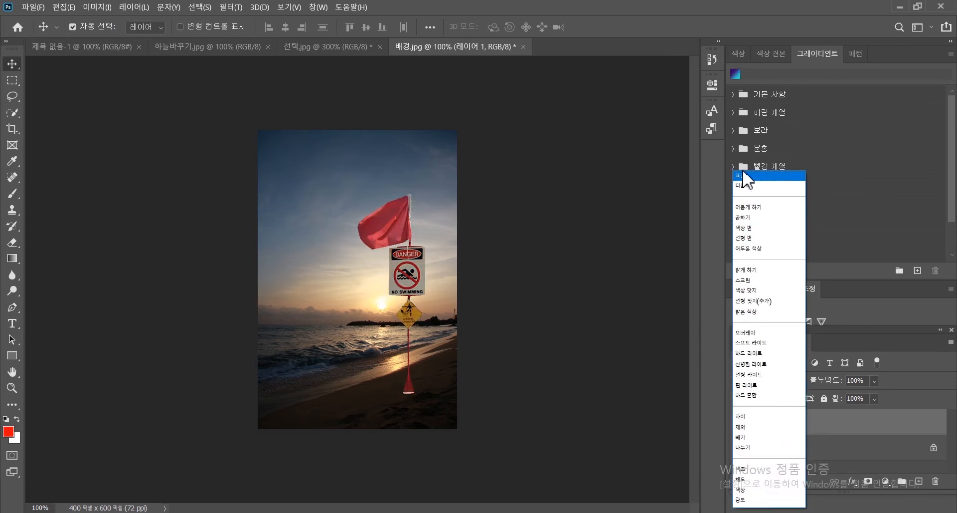
click(745, 176)
Step: Cycle 레이어 1 back and forth through the blend modes between 디졸브 and 어두운 색상 to compare their effect on the flag and signs
key(Down)
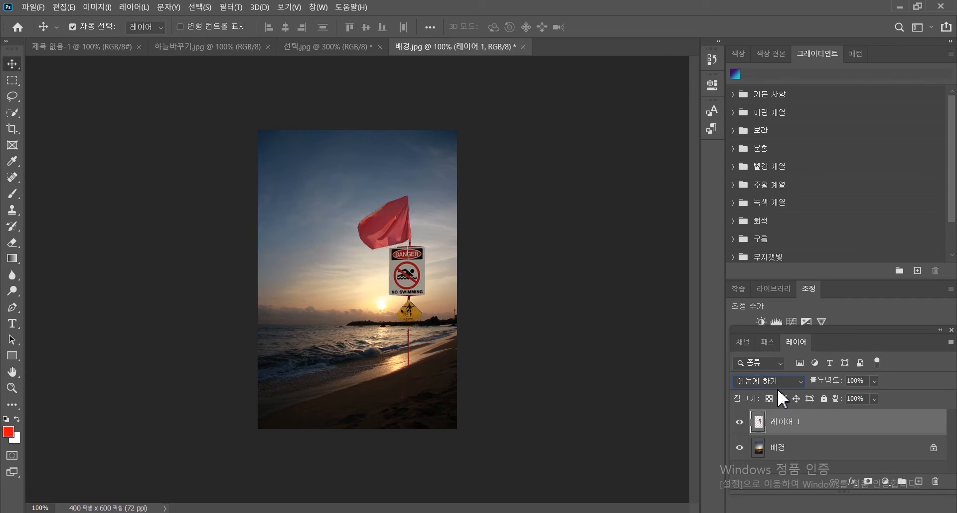
key(Down)
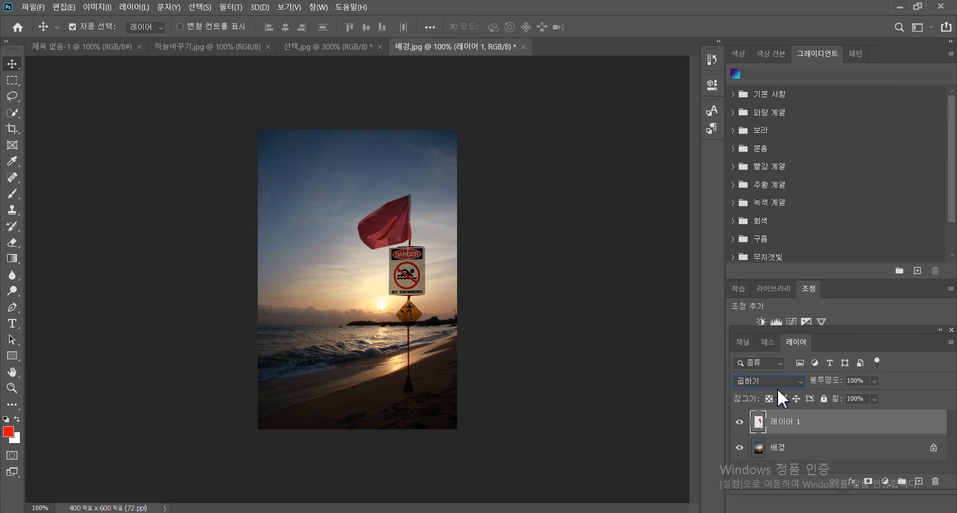
key(Down)
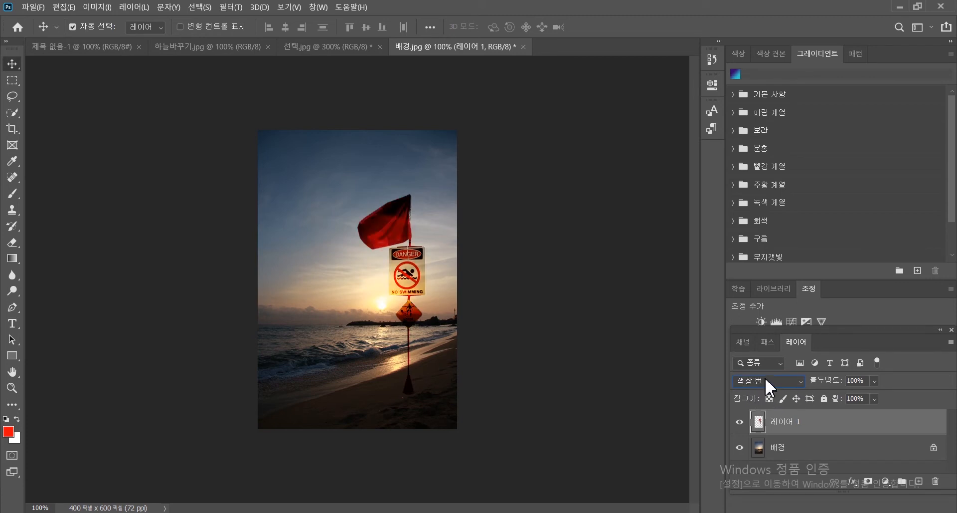
key(Down)
key(Down)
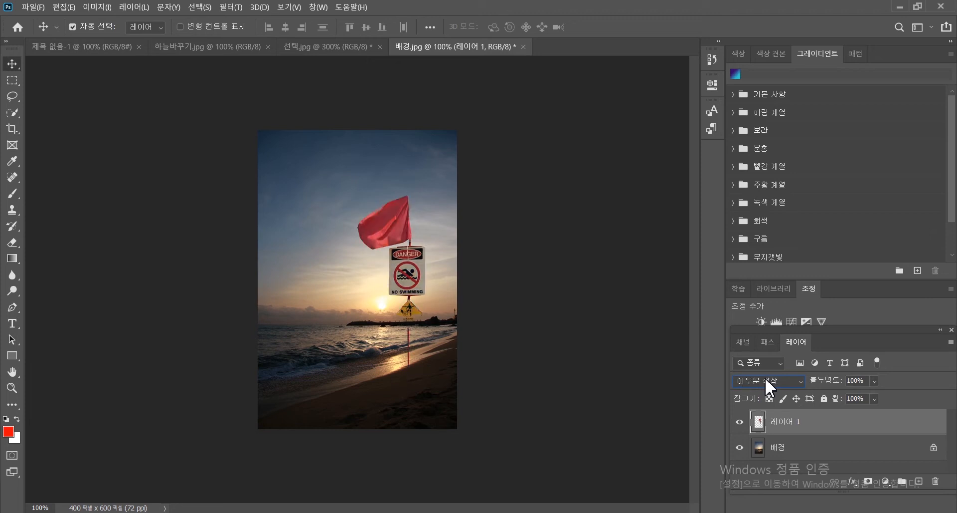
key(Down)
key(Up)
key(Up)
key(Up)
key(Up)
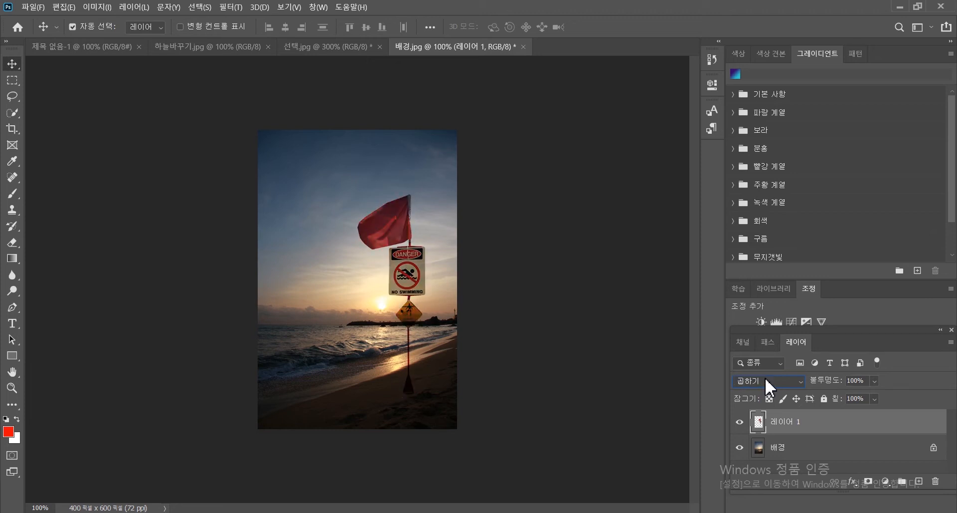
key(Down)
key(Down)
key(Down)
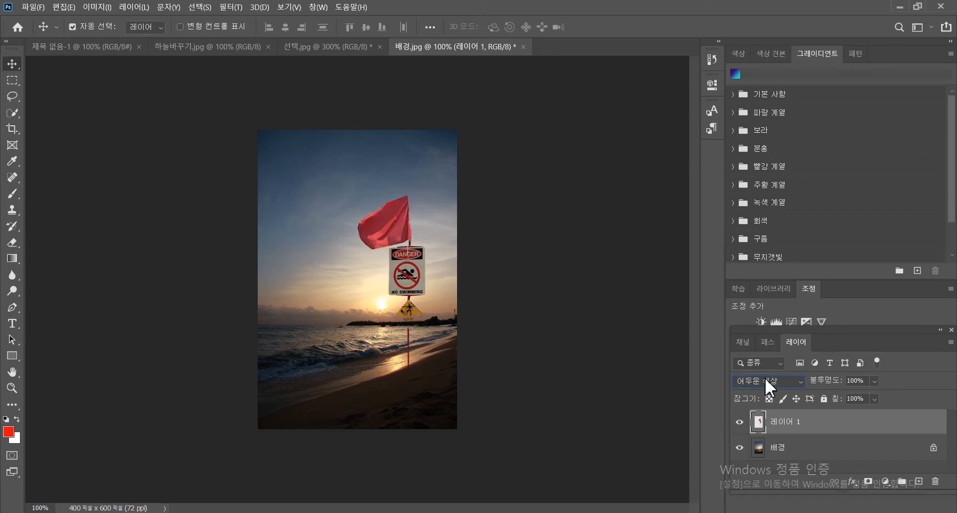
key(Up)
key(Up)
key(Up)
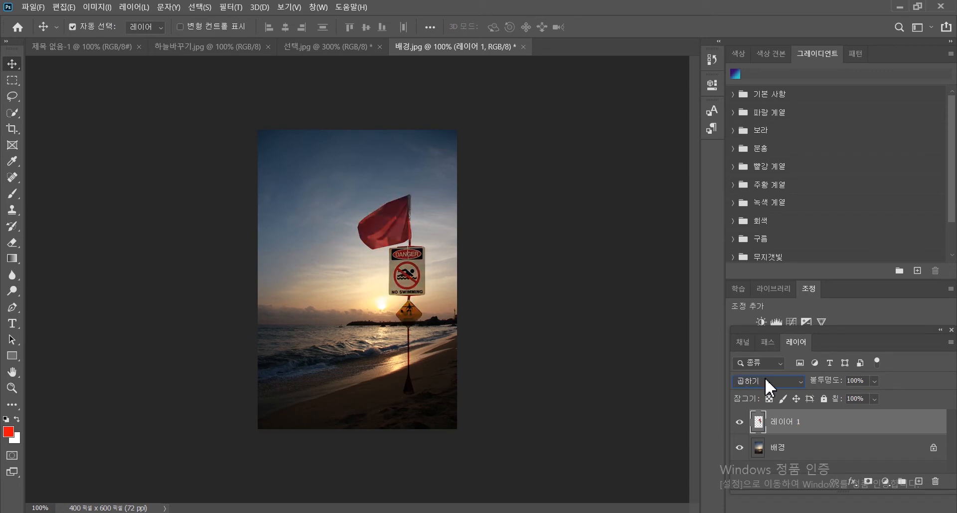
key(Down)
key(Down)
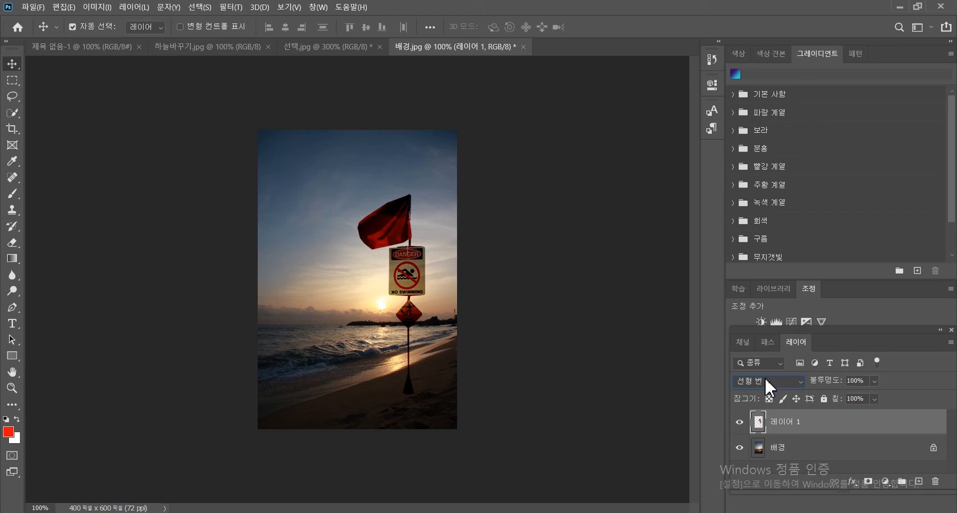
key(Up)
key(Up)
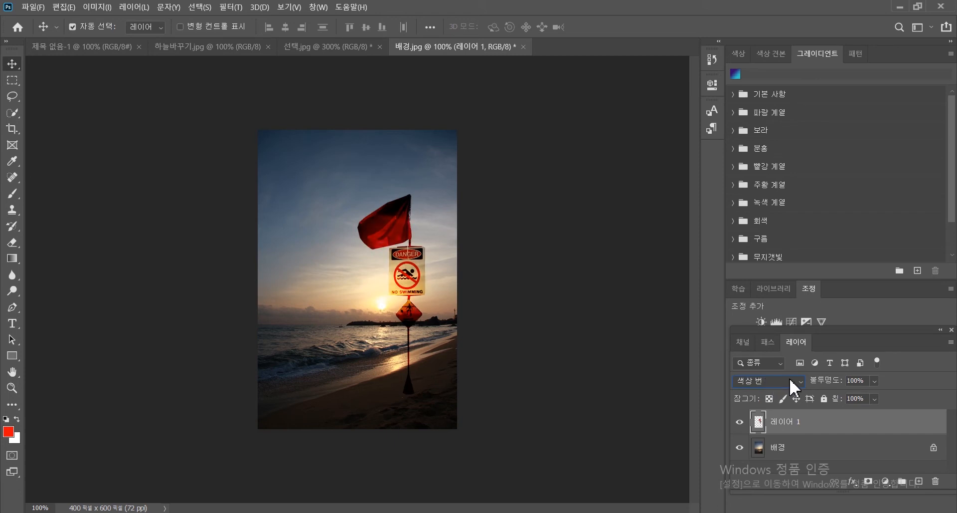
key(Up)
key(Up)
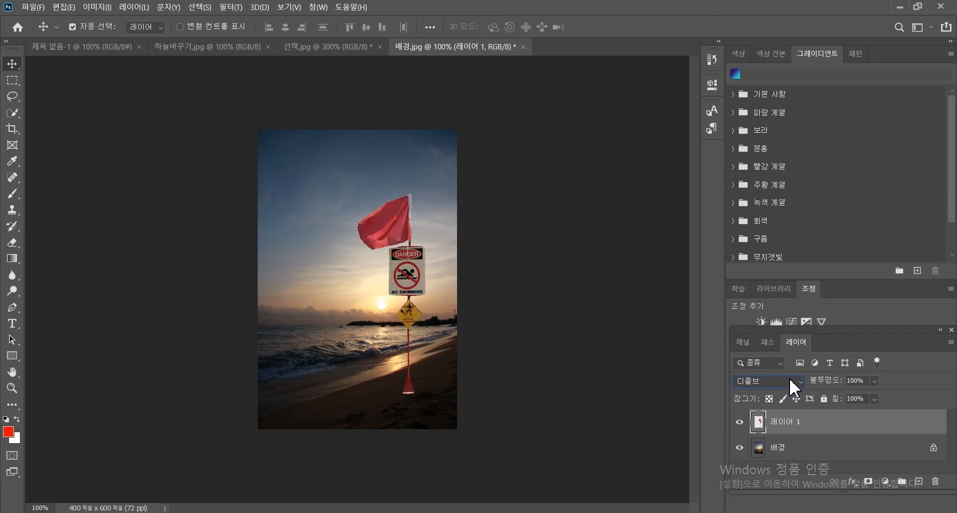
Step: Advance the blend mode of 레이어 1 through the darkening modes and set it to 어두운 색상
key(Down)
key(Down)
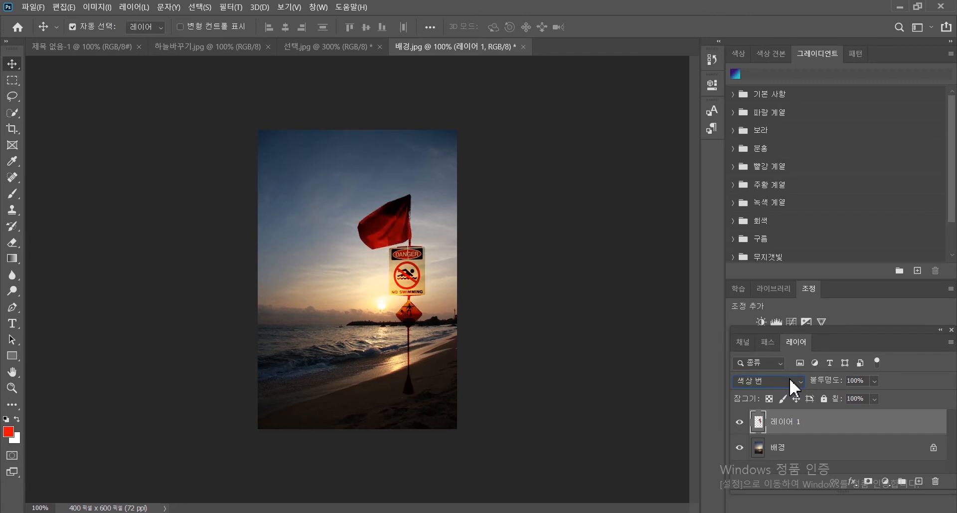
scroll(794, 386, up, 1)
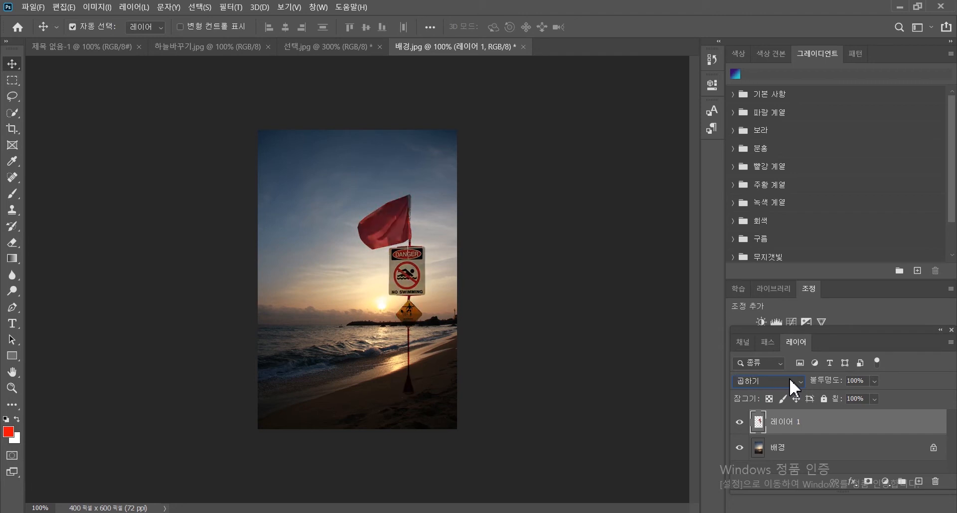
scroll(794, 387, down, 1)
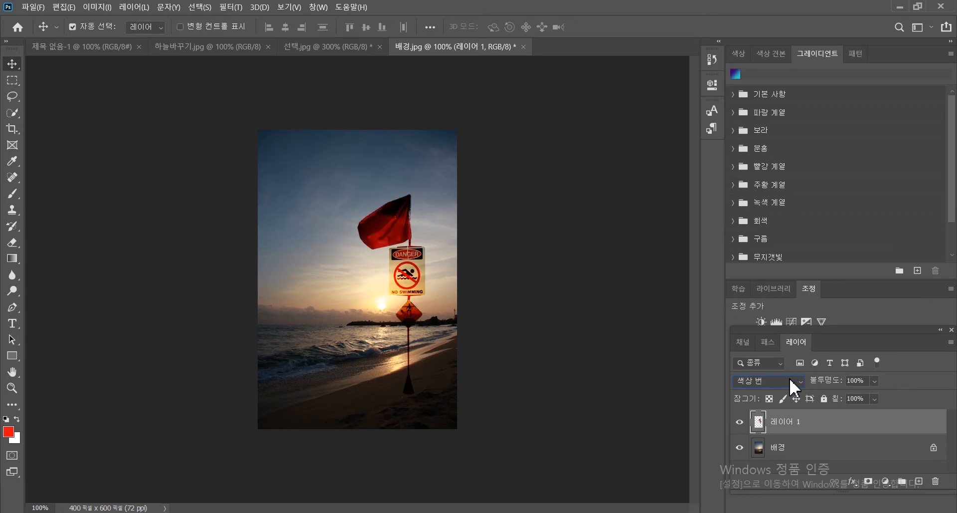
scroll(793, 387, down, 1)
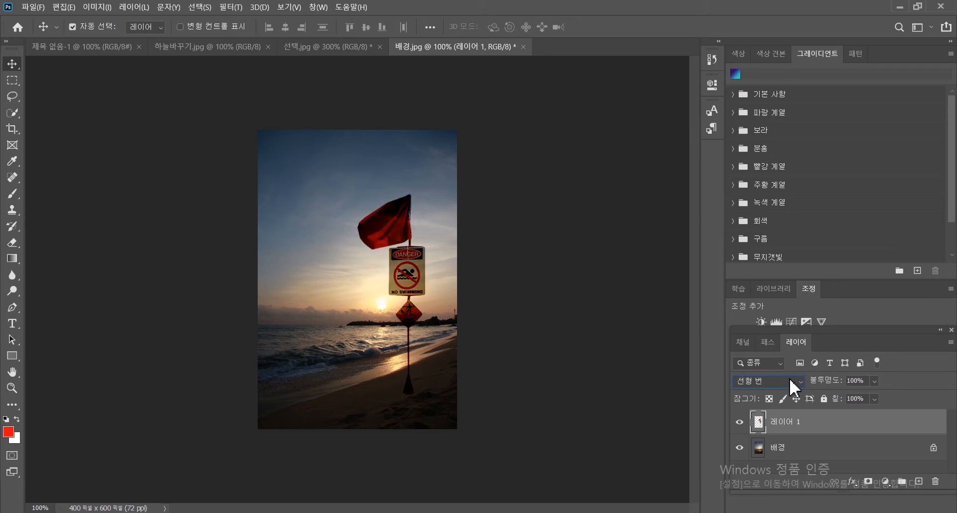
scroll(794, 386, down, 2)
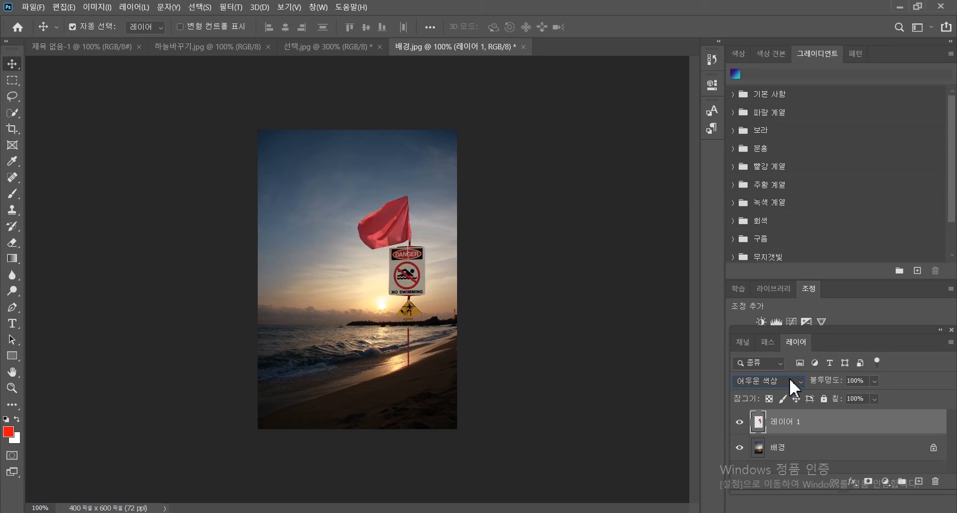
Step: Cycle the flag and signs layer 레이어 1 through the lightening, contrast and 차이 blend modes and back to 선형 번
scroll(794, 386, down, 6)
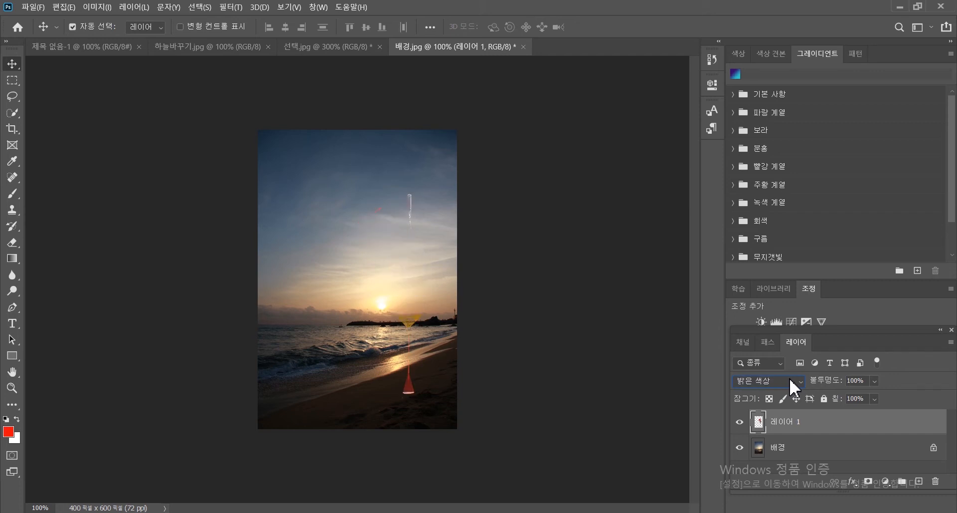
scroll(794, 386, down, 4)
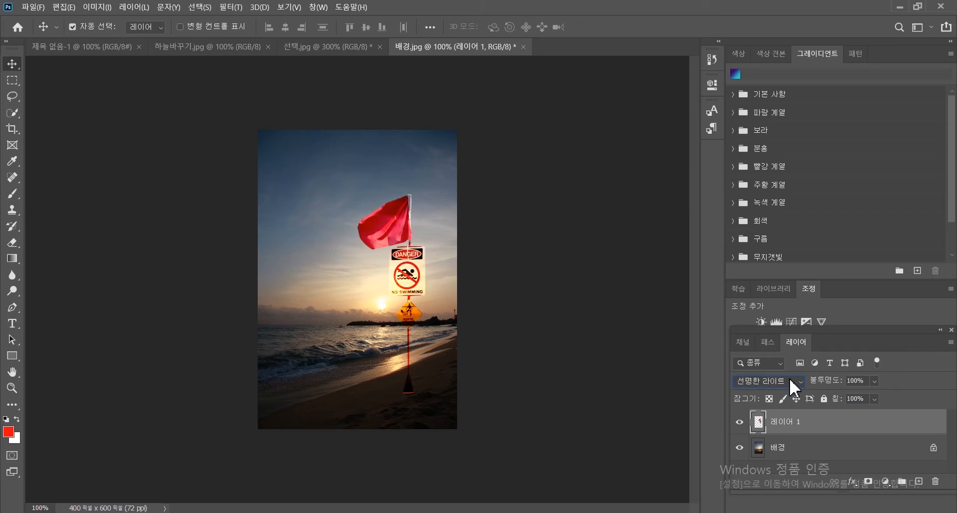
scroll(794, 387, down, 4)
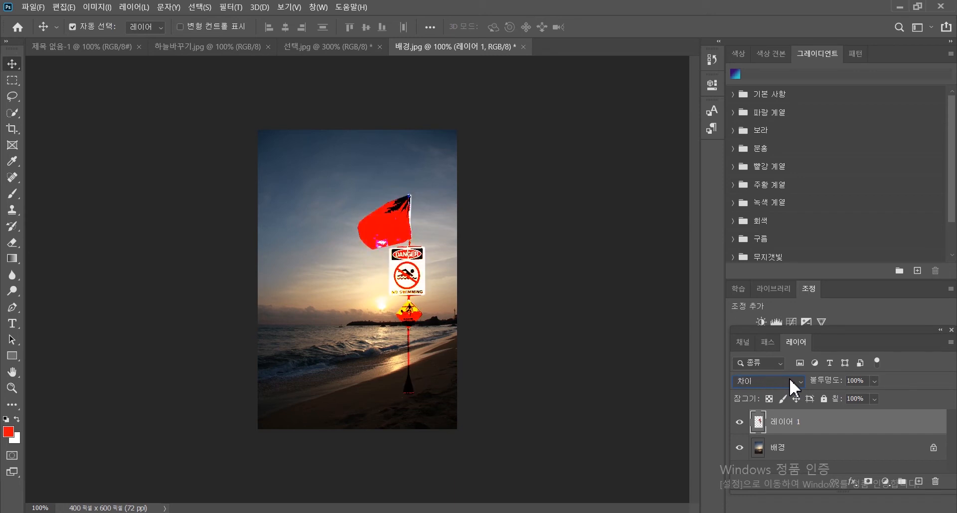
scroll(794, 386, up, 9)
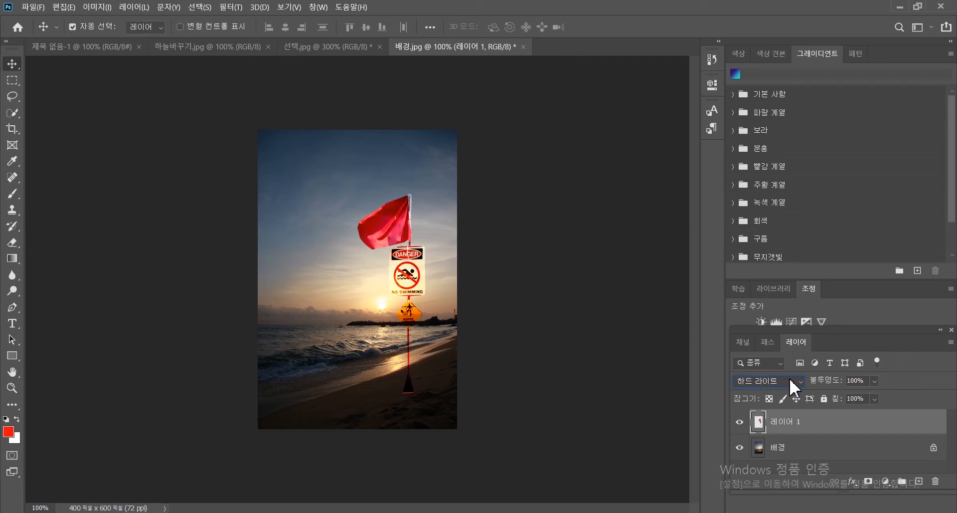
scroll(794, 386, up, 4)
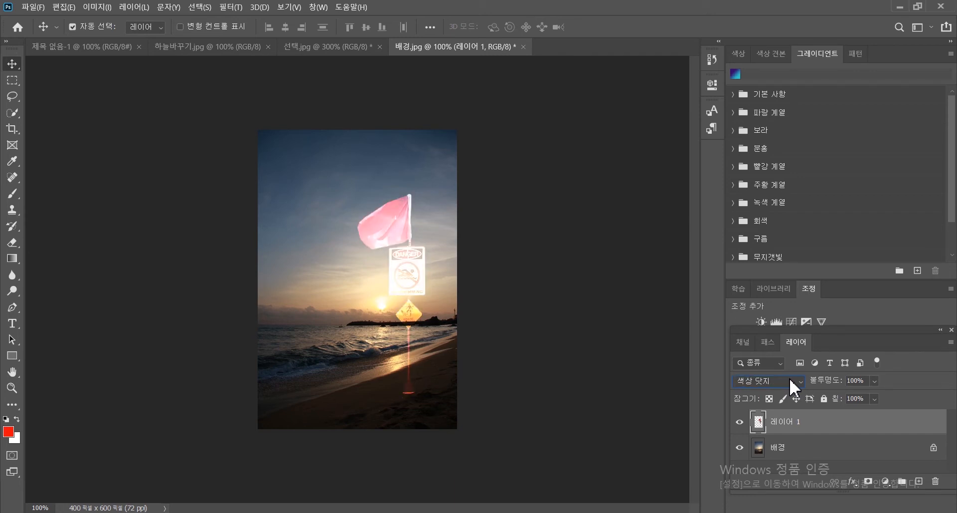
scroll(794, 386, up, 3)
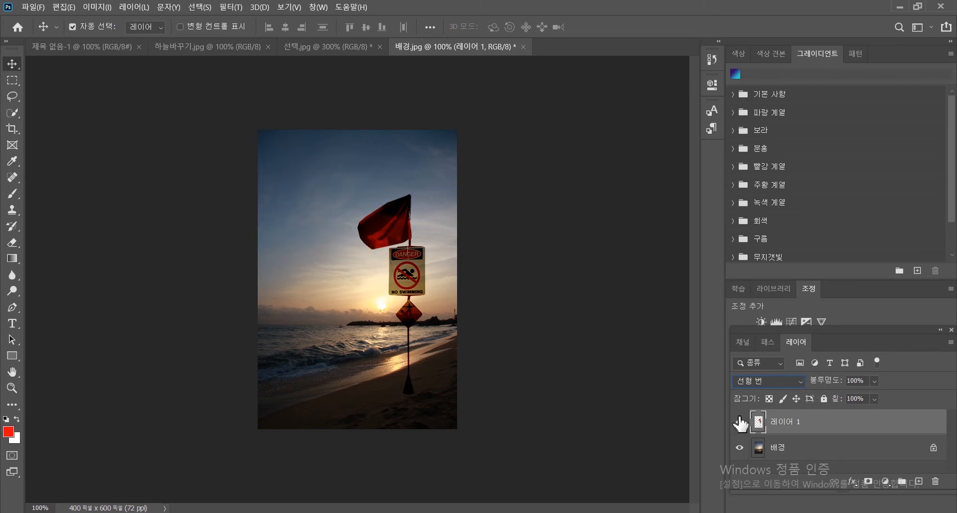
Step: Switch 레이어 1 to the 표준 blend mode for comparison and set it back to 선형 번
click(800, 382)
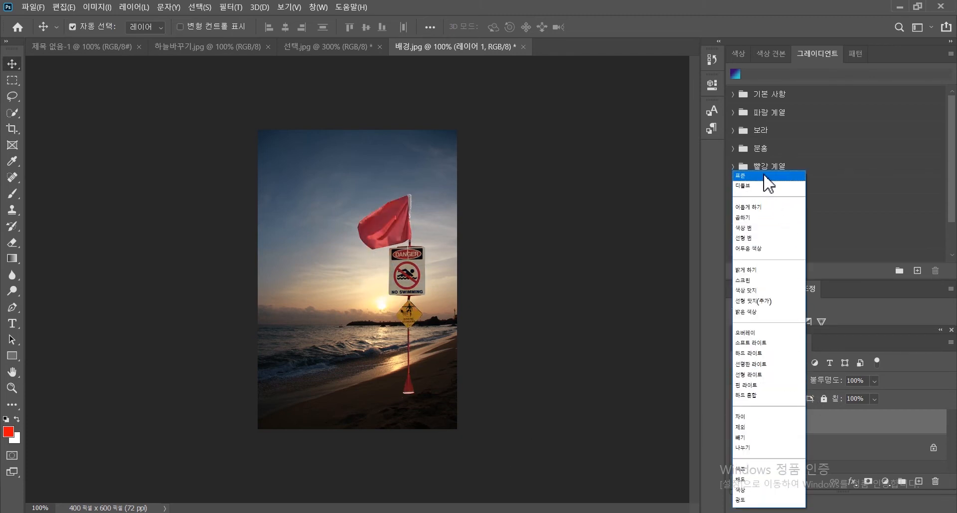
click(767, 179)
click(800, 382)
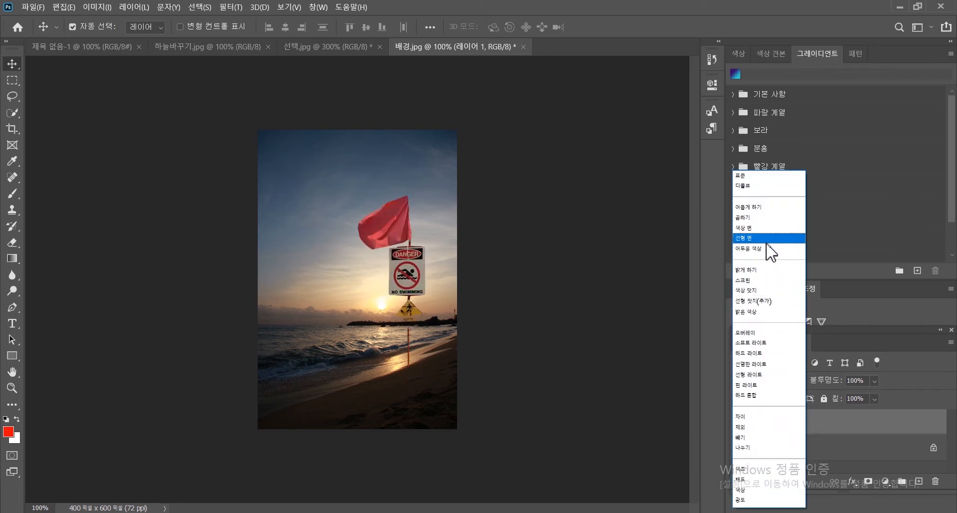
click(765, 238)
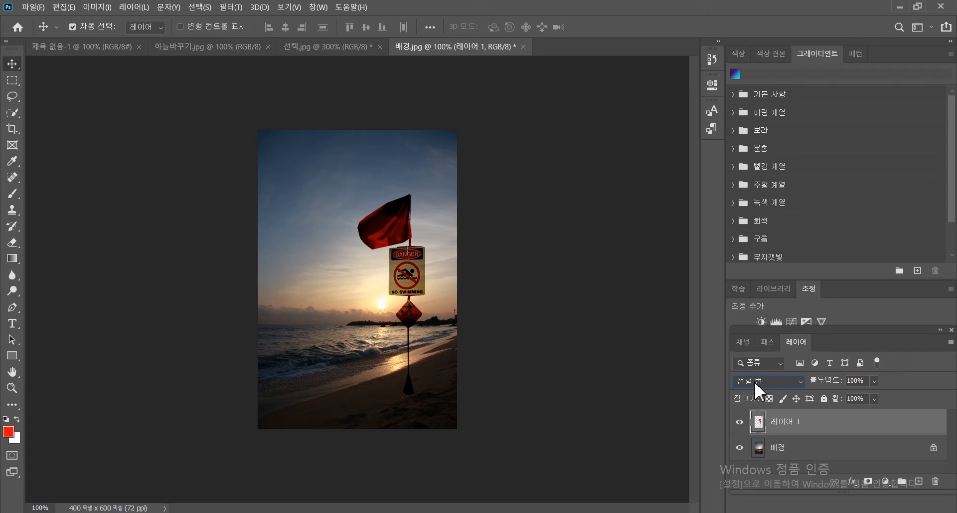
click(802, 380)
click(776, 239)
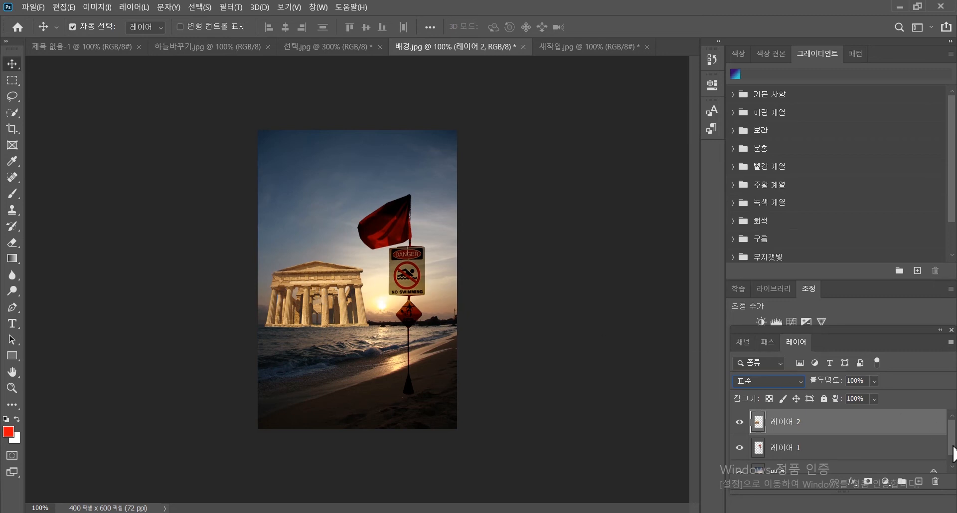
Step: Toggle the visibility of the temple layer 레이어 2 and of 레이어 1 off and on to identify their contents
scroll(953, 447, down, 1)
scroll(947, 443, up, 1)
click(740, 421)
click(739, 422)
click(740, 422)
click(740, 422)
click(740, 448)
click(740, 447)
Step: Preview 디졸브 and the darkening blend modes from 어둡게 하기 to 어두운 색상 on the temple layer 레이어 2
click(799, 382)
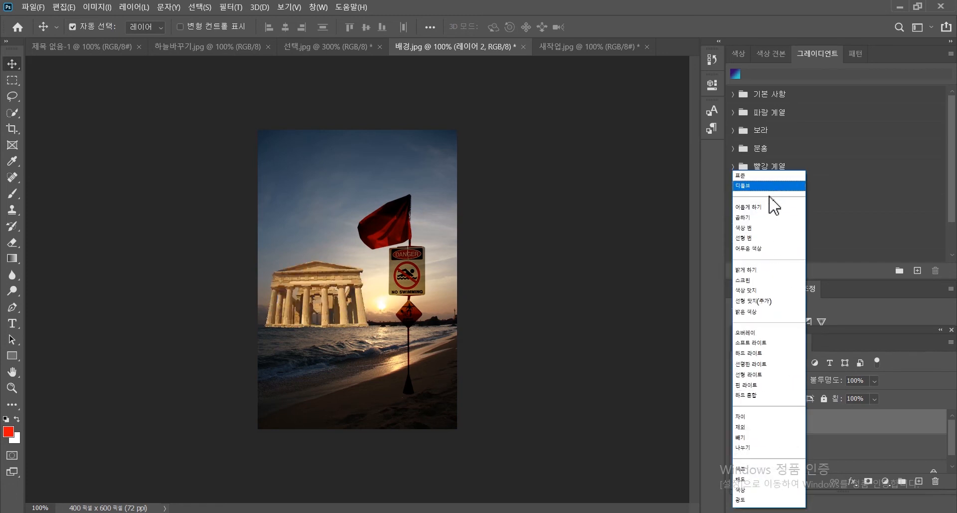
click(761, 186)
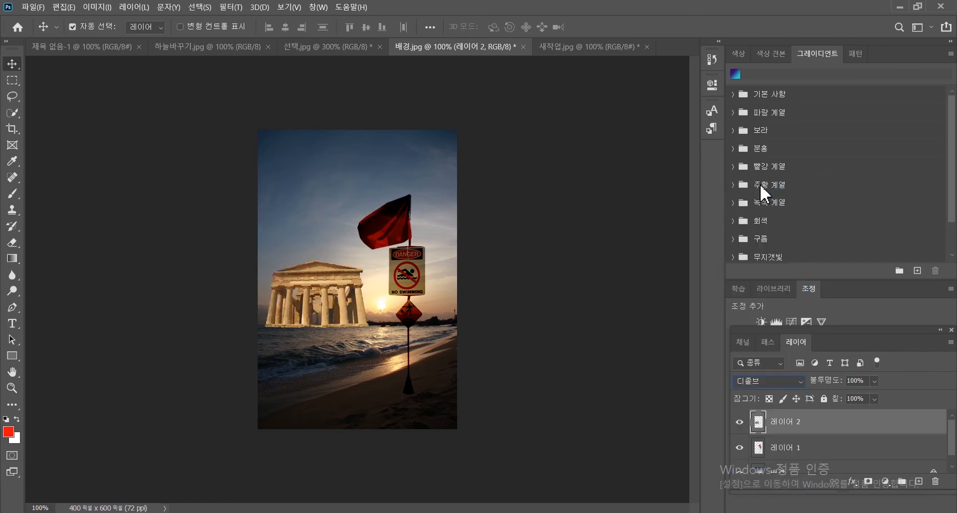
key(Down)
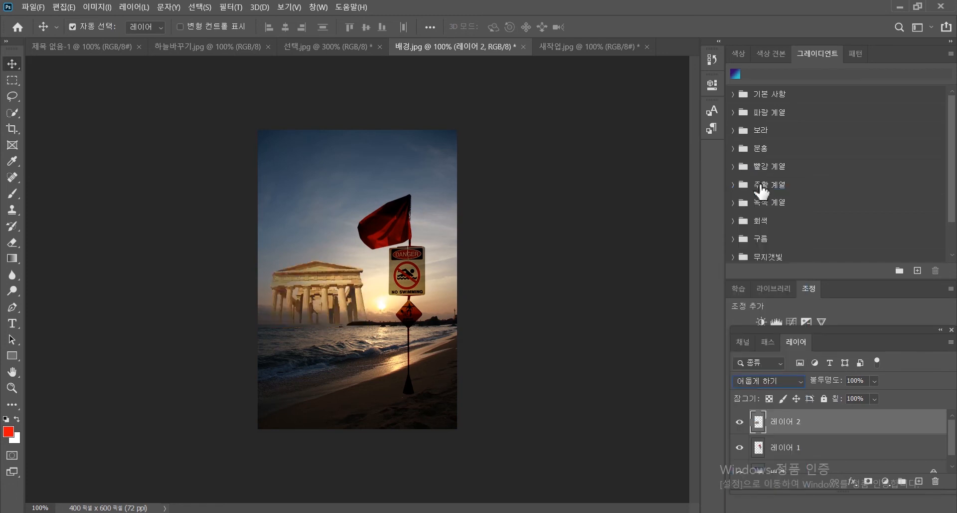
key(Down)
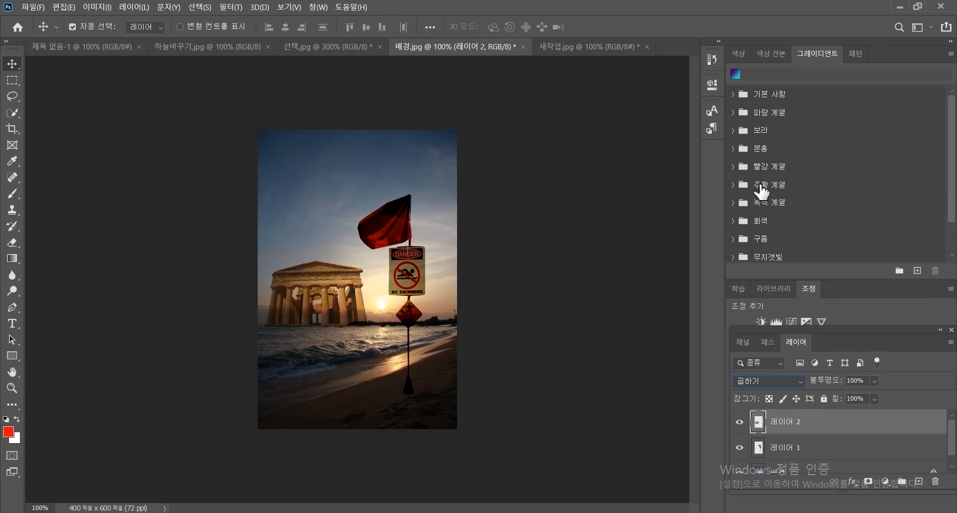
key(Down)
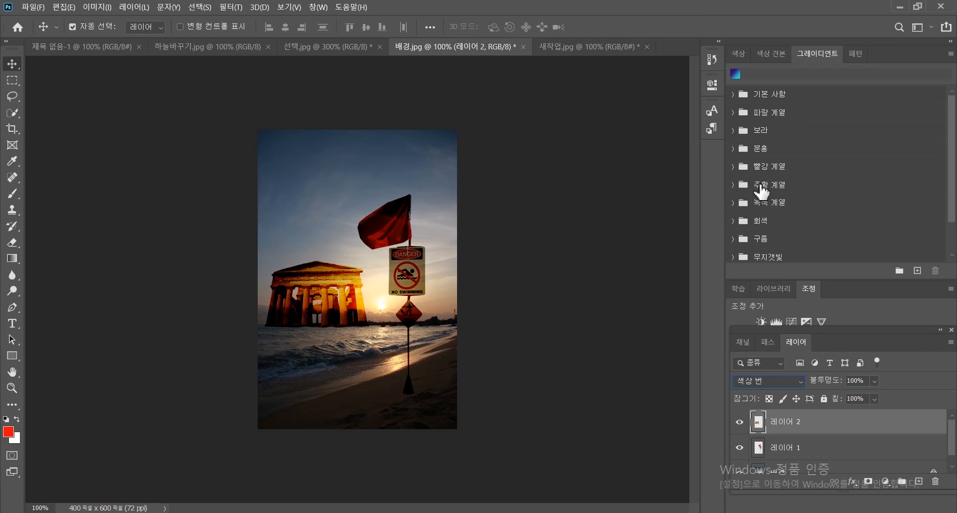
key(Up)
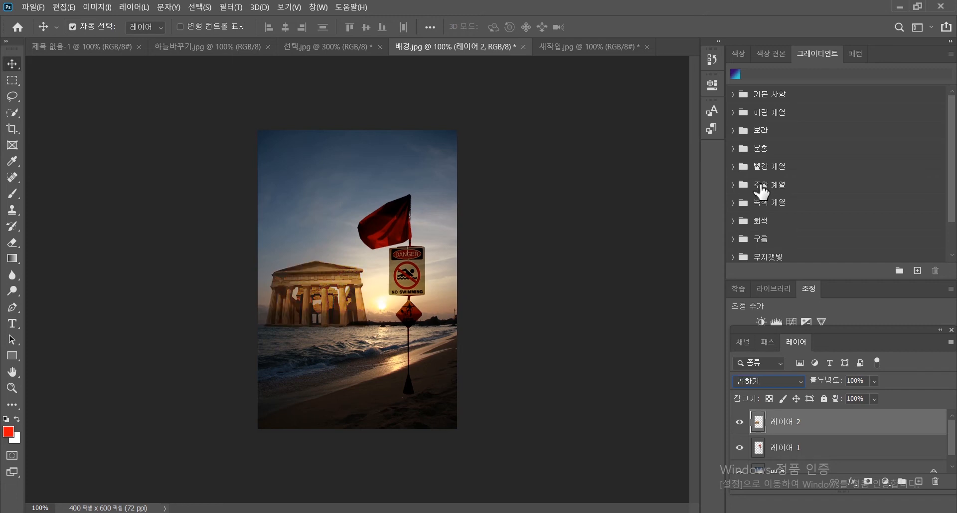
key(Down)
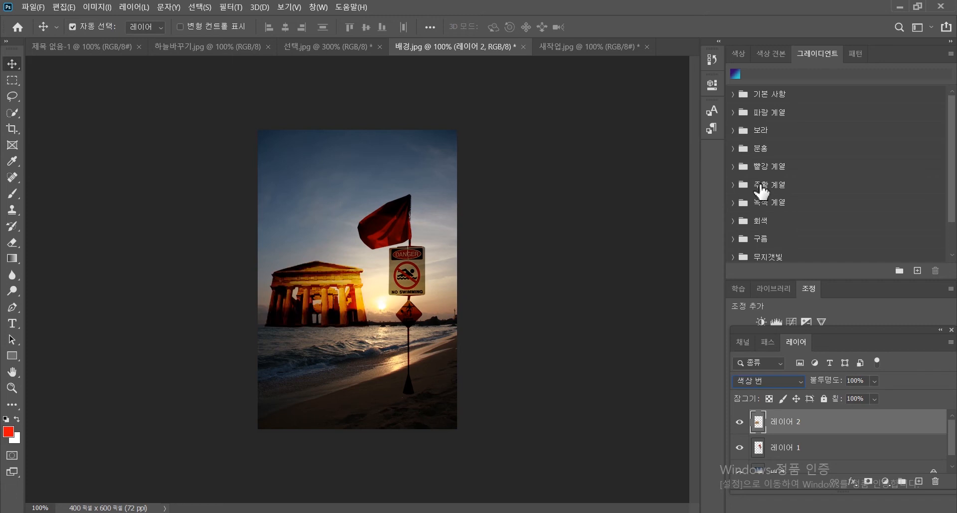
key(Down)
key(Down)
key(Down)
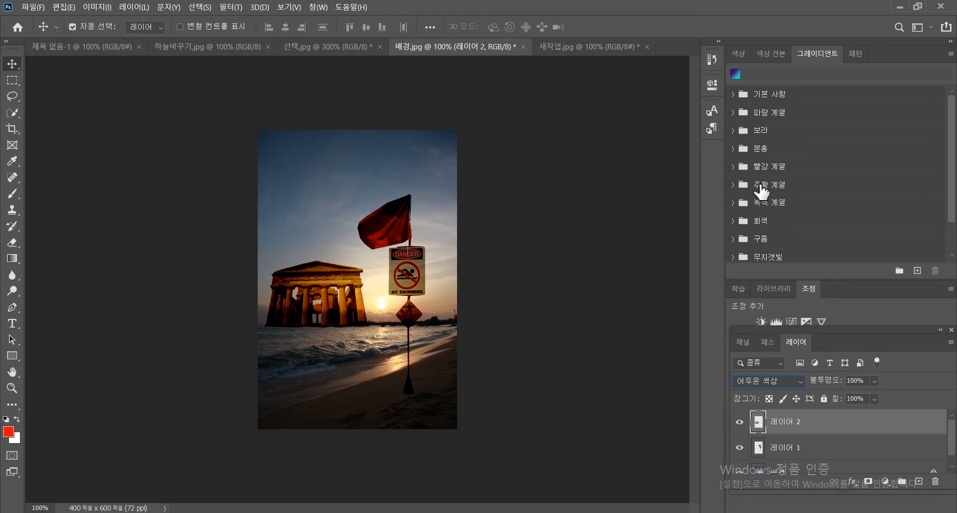
Step: Preview the lightening blend modes such as 색상 닷지 and 밝은 색상 on the temple layer 레이어 2
key(Down)
key(Down)
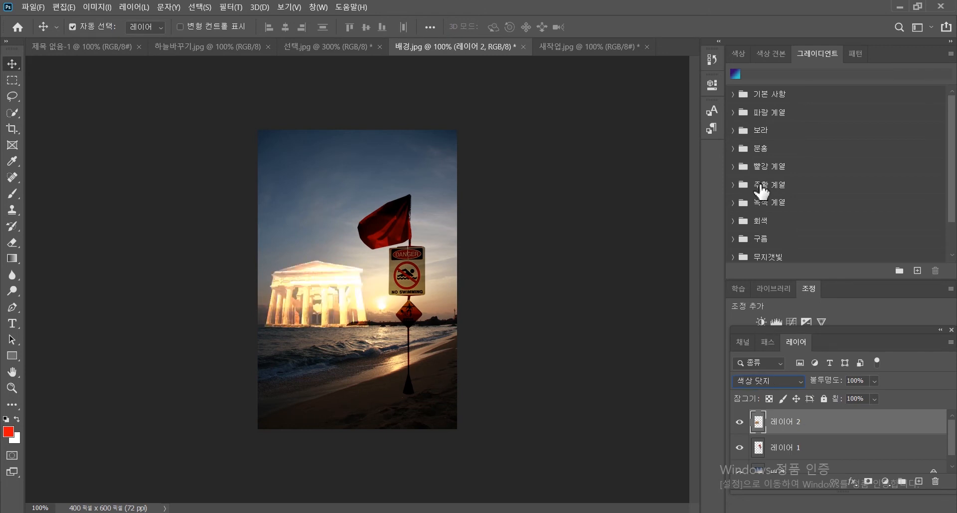
key(Down)
key(Down)
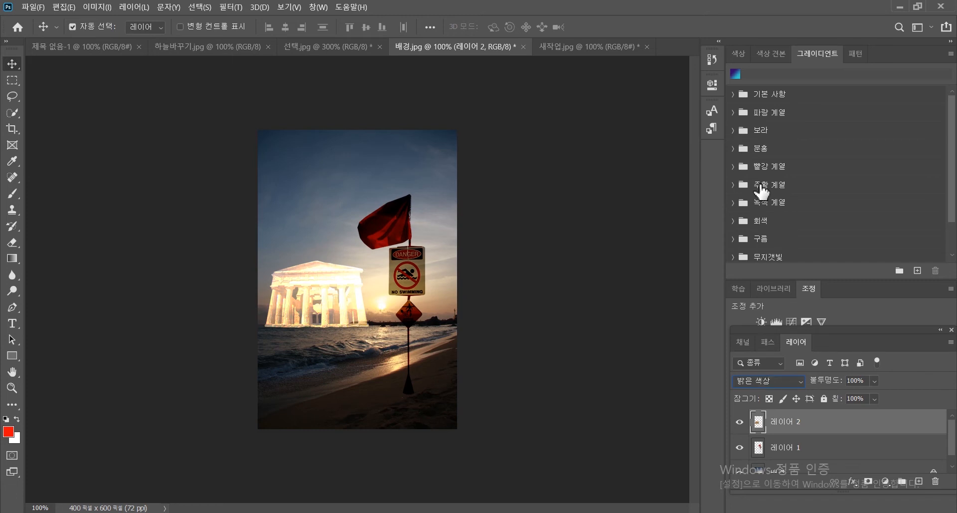
Step: Preview 오버레이, 하드 라이트, 선명한 라이트 and the 차이 group of blend modes on the temple layer
key(Down)
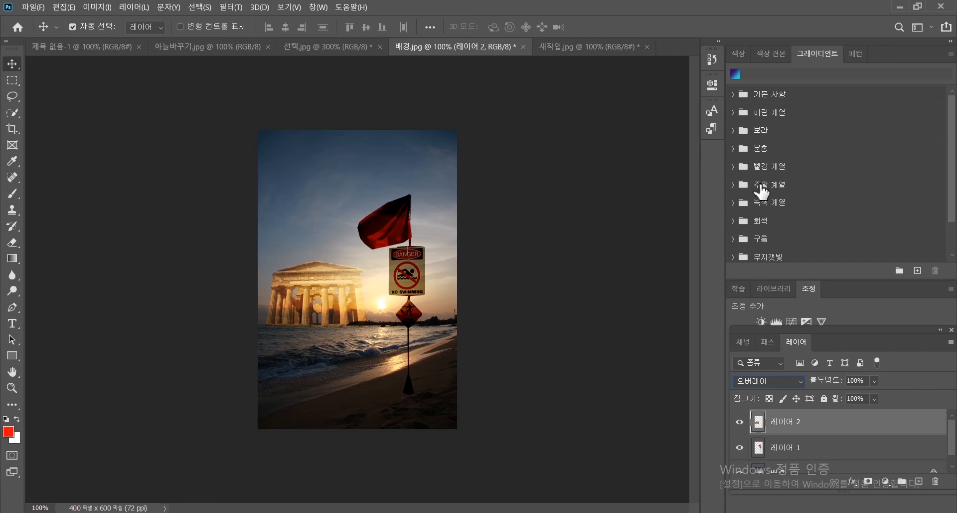
key(Down)
key(Down)
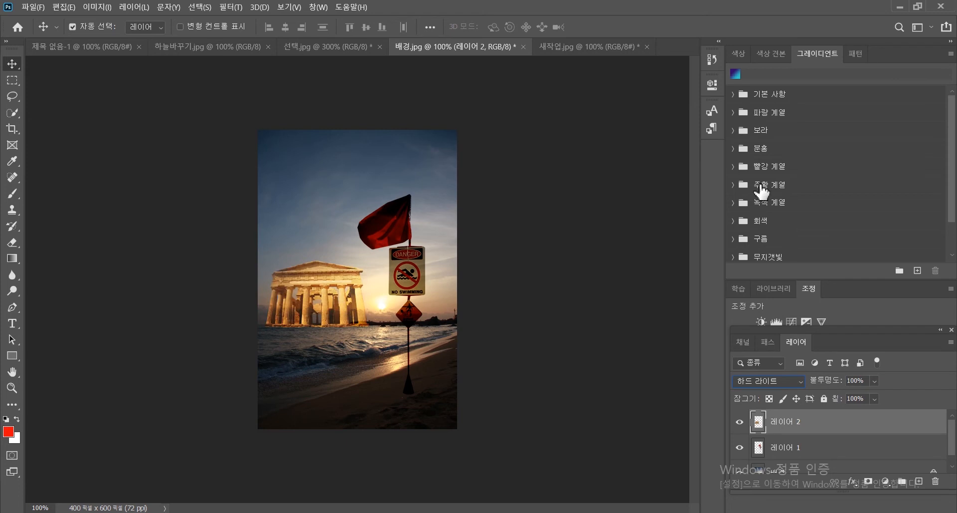
key(Down)
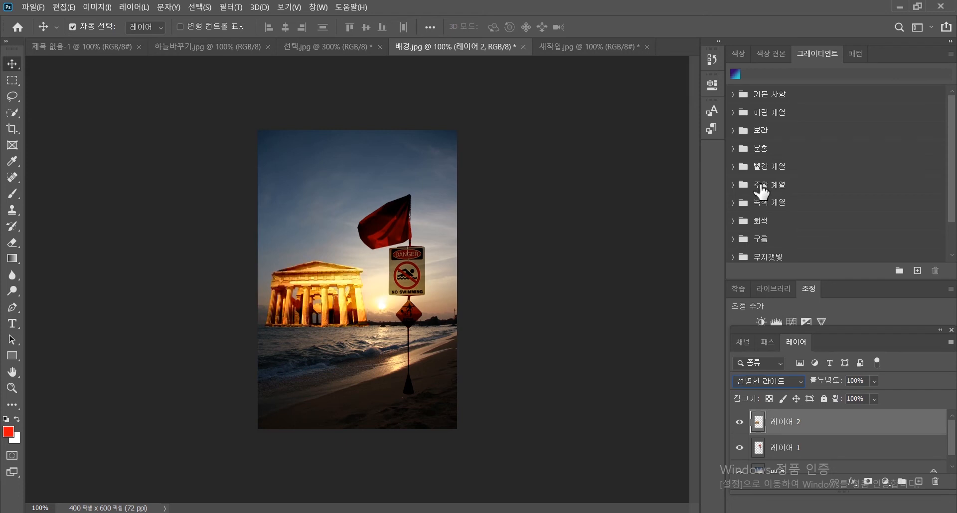
key(Down)
key(Down)
key(Down)
key(Down)
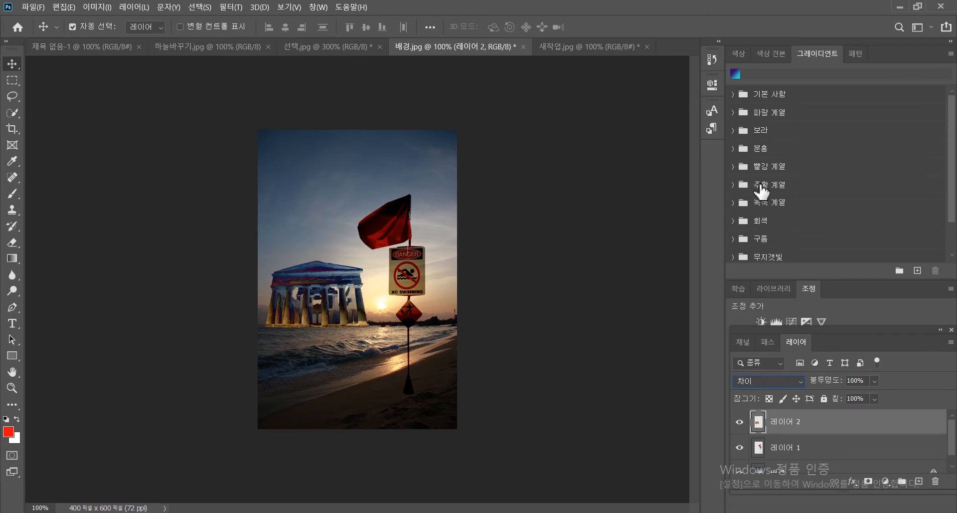
key(Down)
key(Down)
key(Down)
Step: Go back through the blend modes of 레이어 2 and set the temple layer to 곱하기
key(Up)
key(Up)
key(Up)
key(Up)
key(Up)
key(Up)
key(Up)
key(Up)
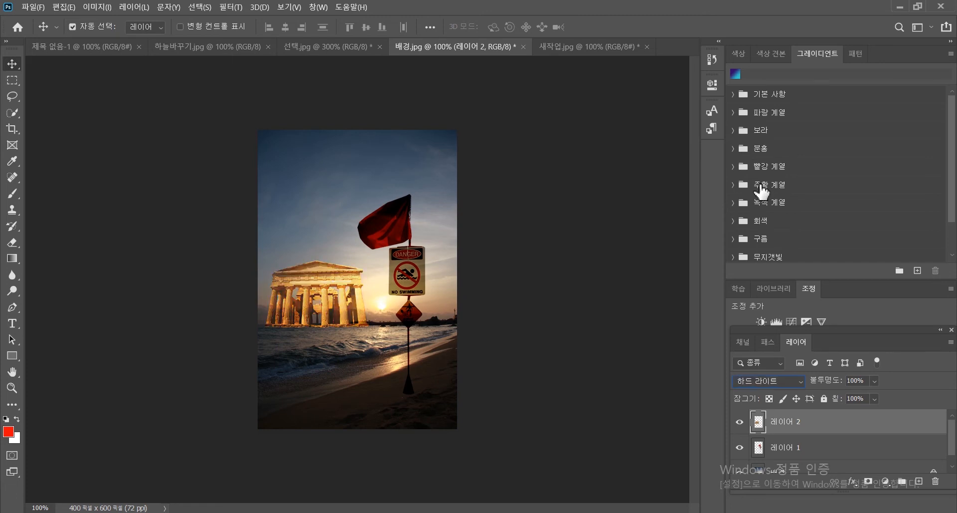
key(Up)
key(Up)
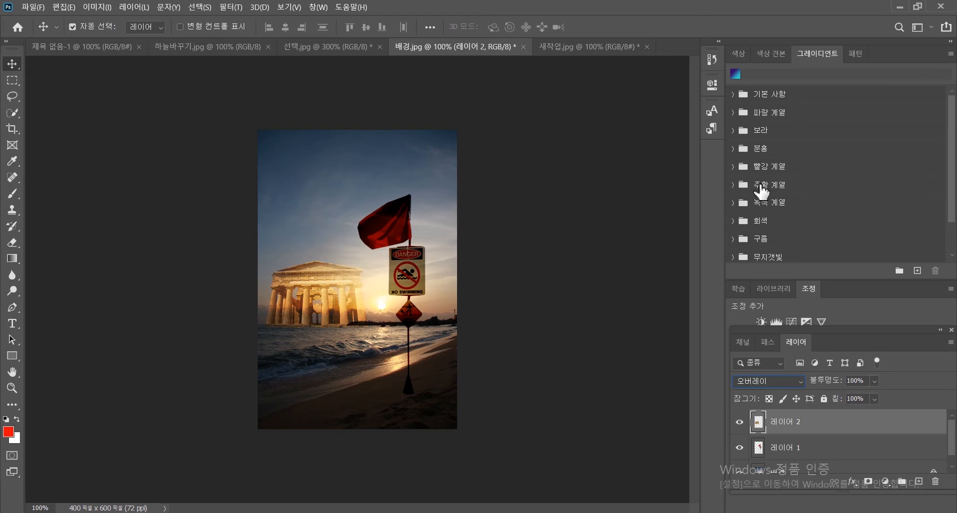
key(Up)
key(Up)
key(Up)
key(Up)
key(Up)
key(Up)
key(Up)
key(Up)
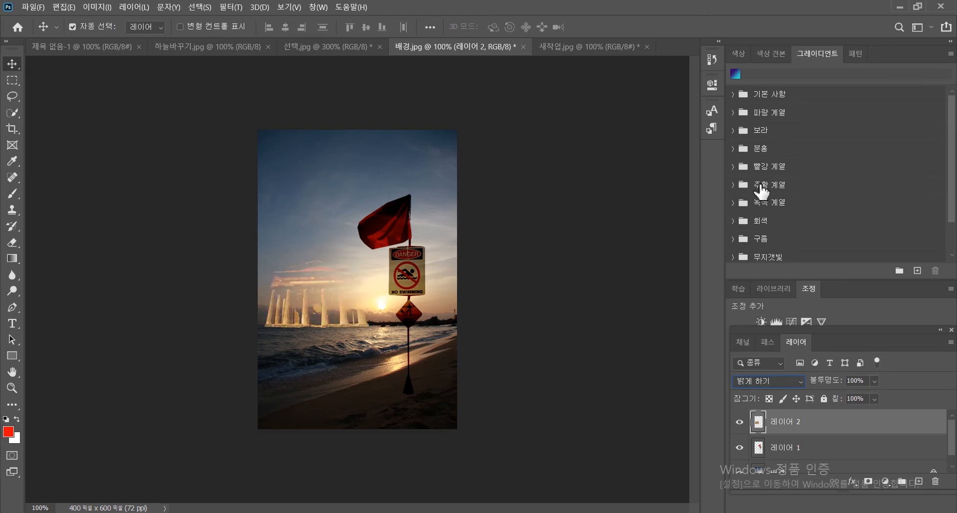
key(Up)
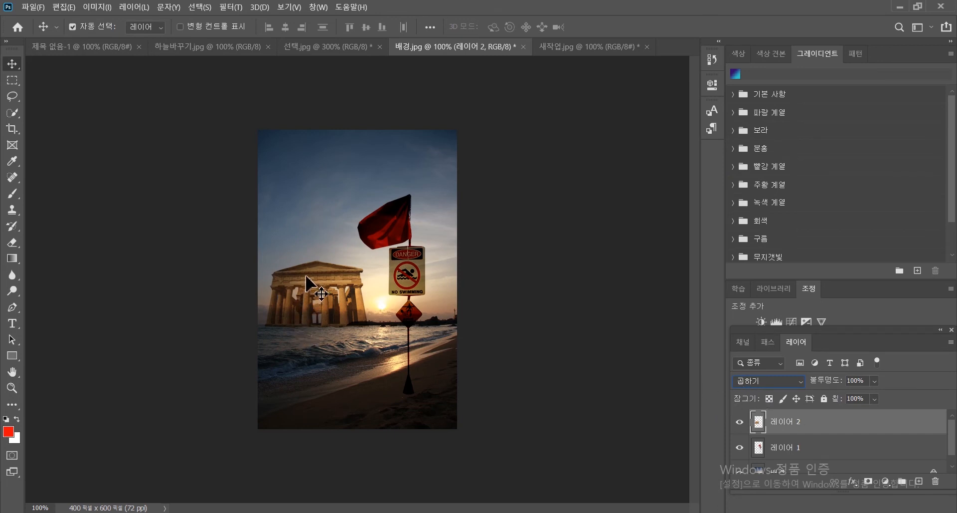
drag(304, 272, 337, 278)
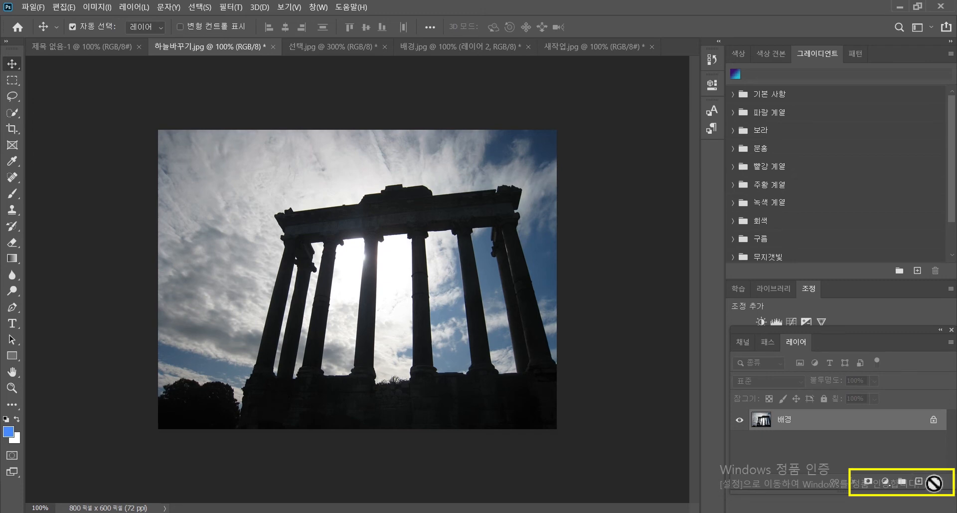
Step: Add a new empty layer above 배경 in 하늘바꾸기.jpg and set the foreground colour to blue #3d80fd
click(919, 481)
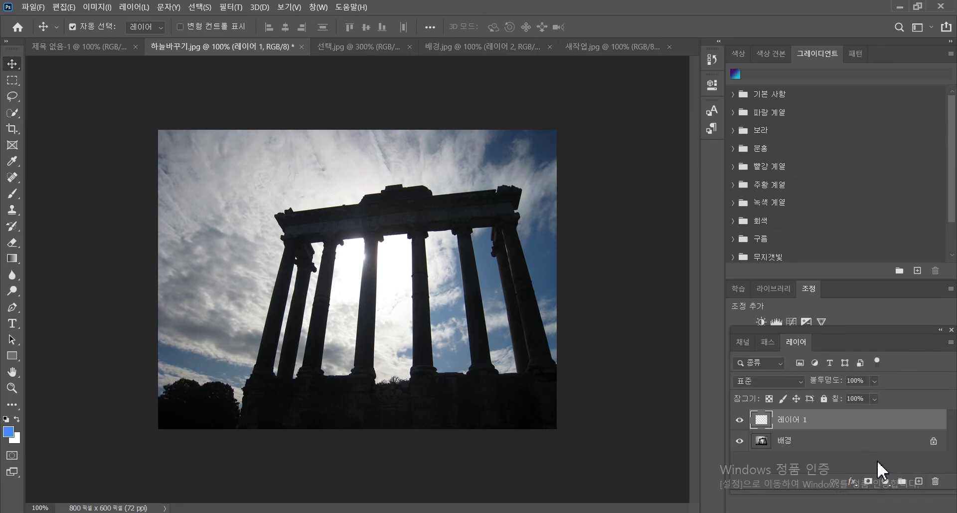
click(9, 432)
drag(429, 116, 432, 108)
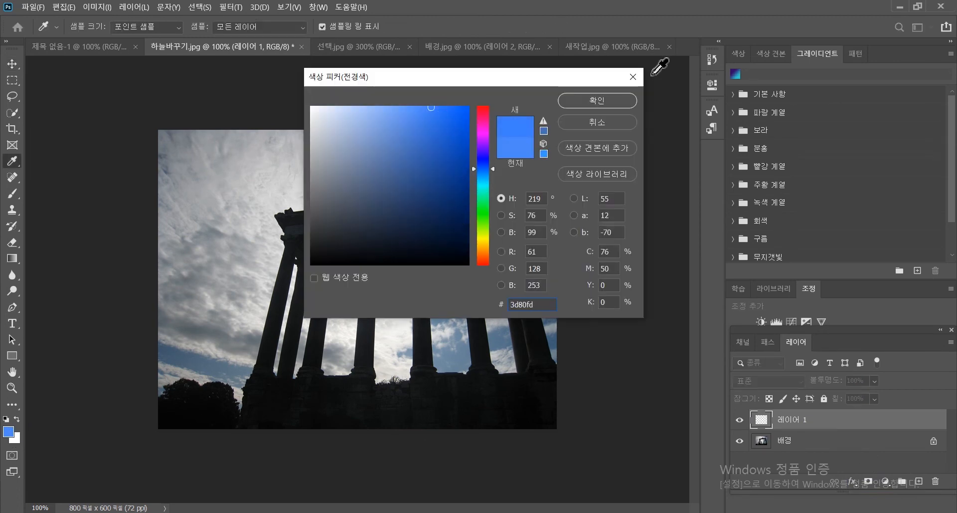
click(593, 101)
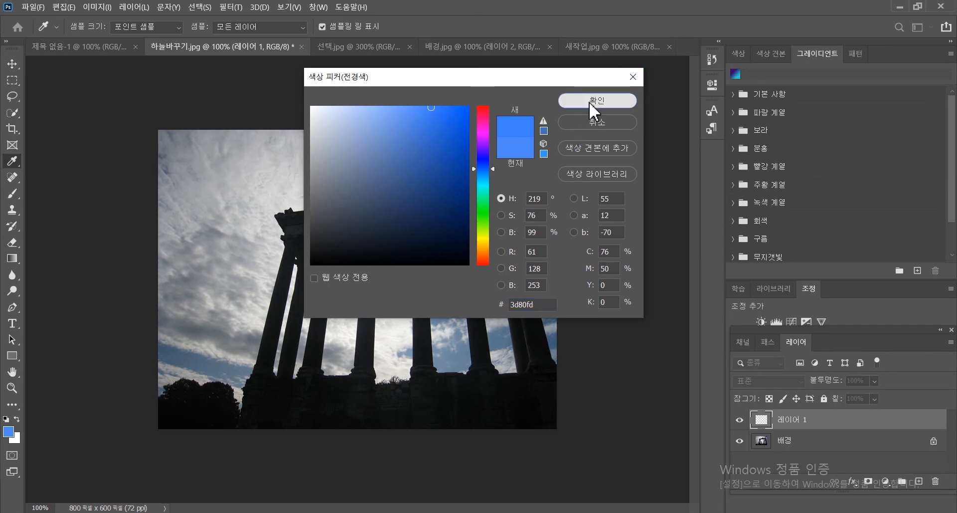
key(v)
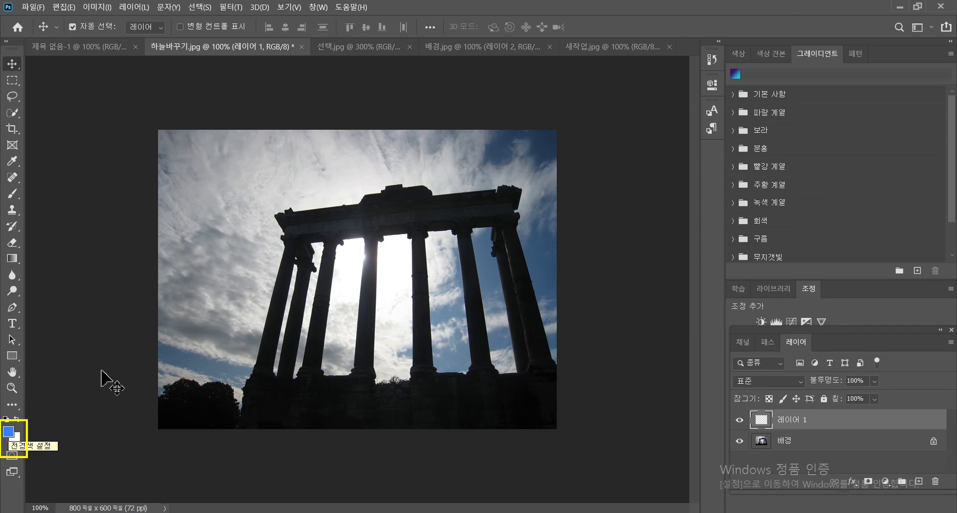
Step: Select the Brush tool (브러시 도구) and enlarge the brush size to 448 px
click(18, 196)
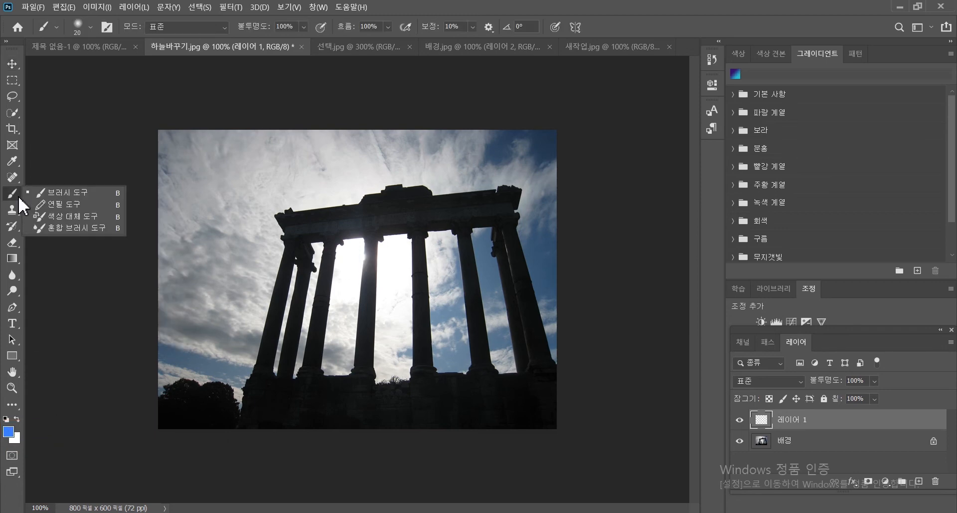
click(41, 196)
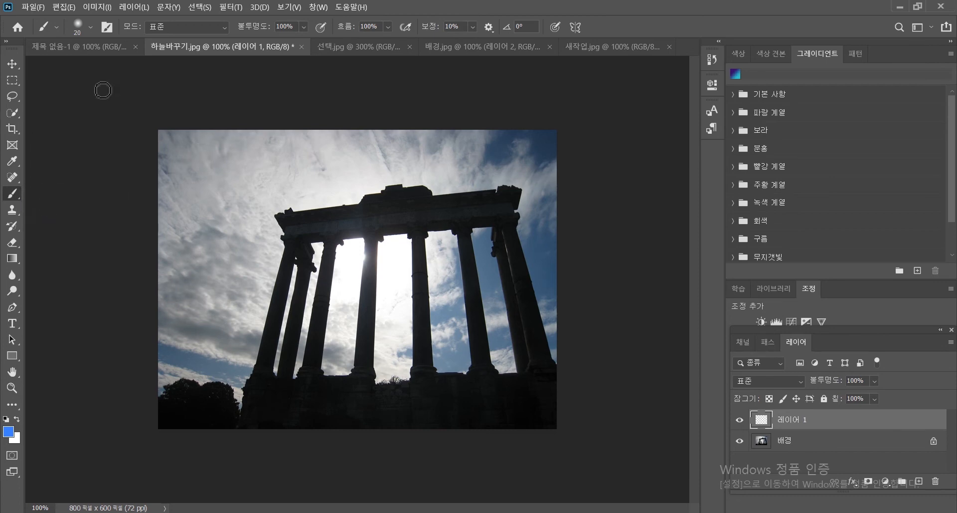
click(91, 28)
click(93, 30)
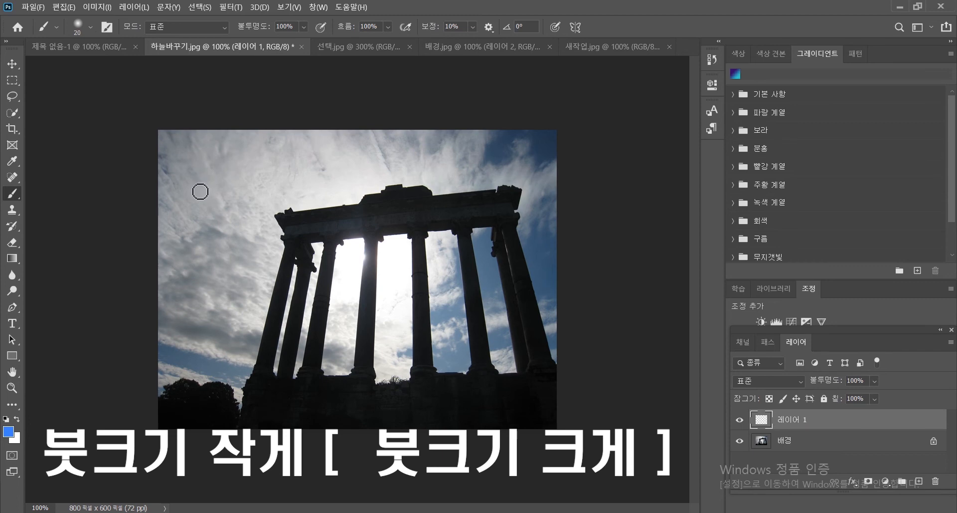
key(bracketright)
key(bracketright)
key(bracketright)
key(bracketright)
key(bracketright)
key(bracketright)
key(bracketright)
key(bracketright)
key(bracketright)
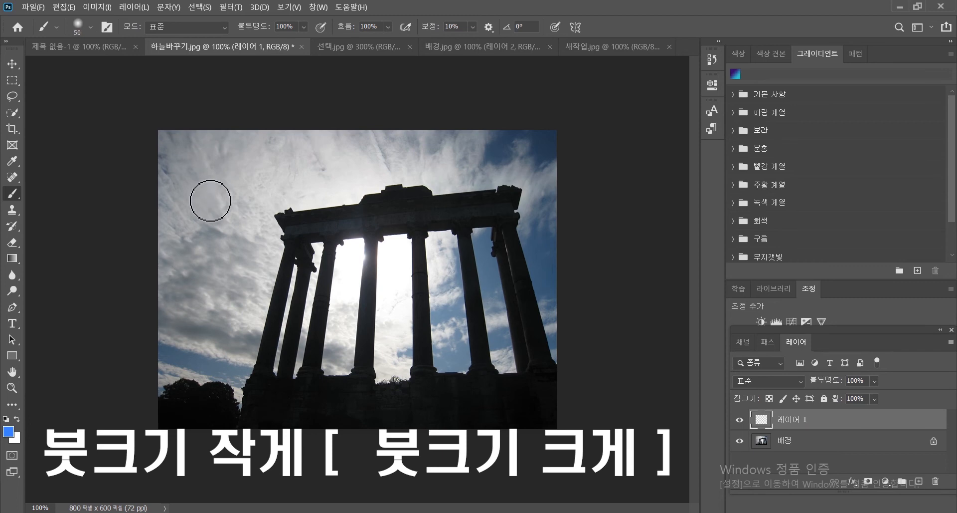
key(bracketright)
key(bracketright)
key(bracketright)
key(bracketright)
click(93, 30)
drag(136, 65, 139, 65)
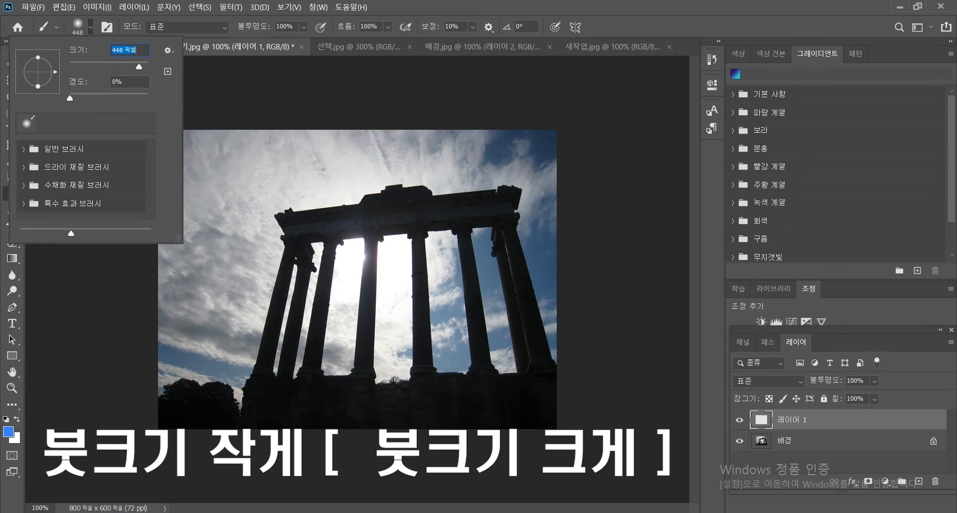
Step: Try a large blue brush stroke across the sky on 레이어 1, and undo it
mouse_move(274, 167)
mouse_down()
mouse_move(254, 162)
mouse_move(264, 147)
mouse_move(367, 162)
mouse_move(289, 227)
mouse_up()
key(ctrl+z)
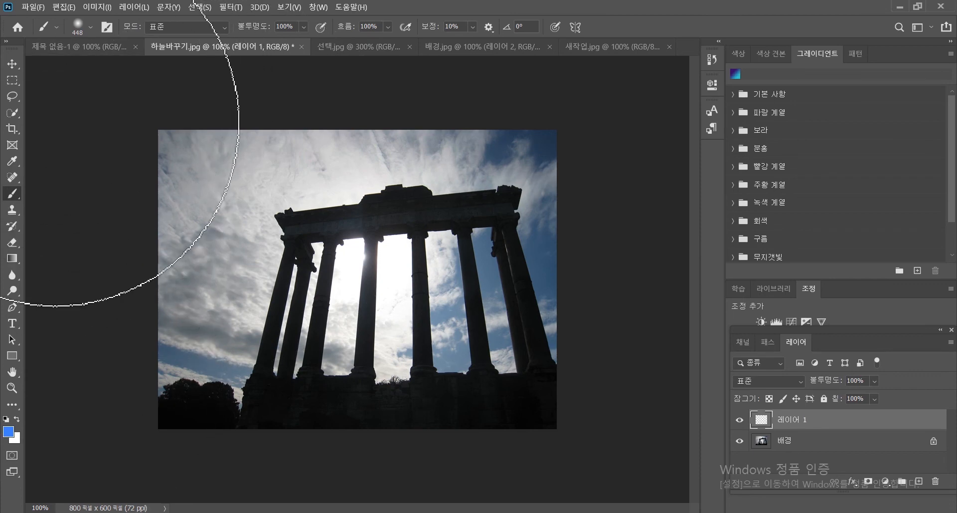
Step: Fill the whole of 레이어 1 with the foreground colour (전경색) at 100% opacity
click(64, 8)
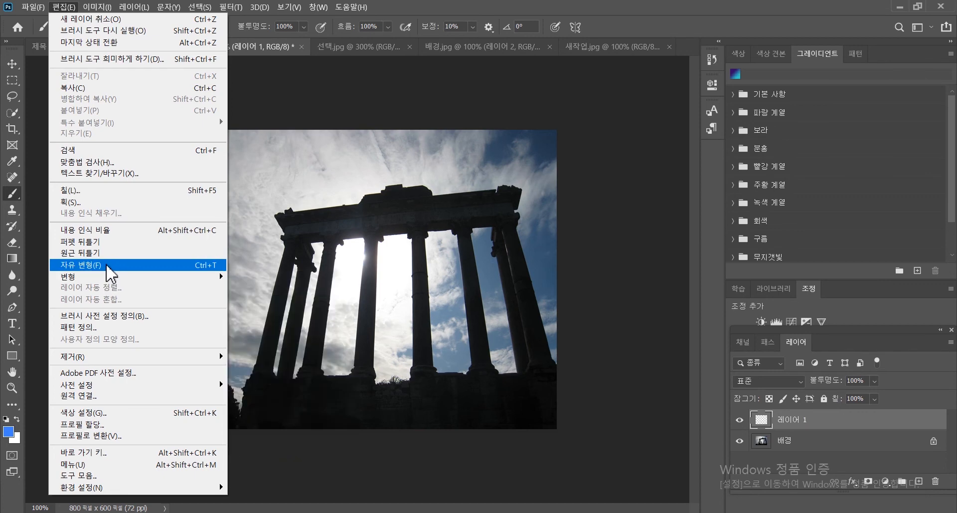
mouse_move(24, 8)
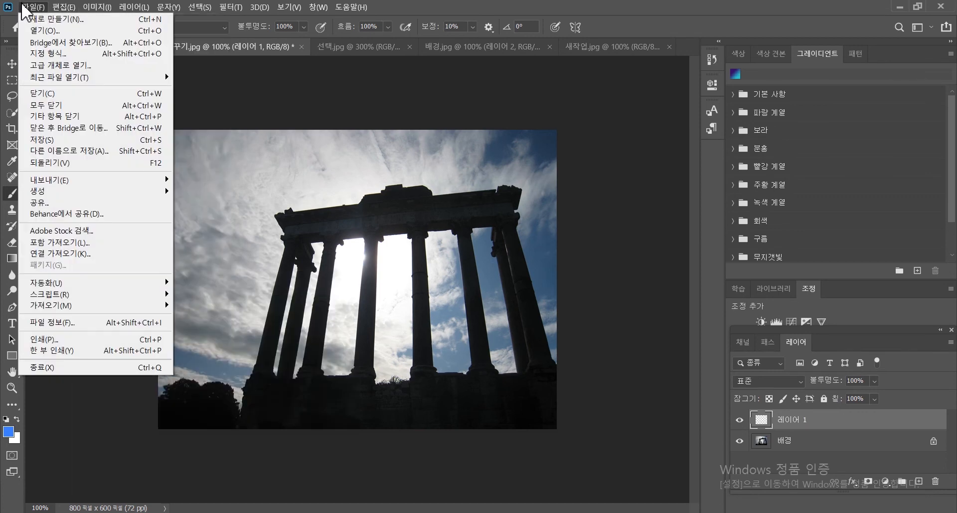
mouse_move(73, 8)
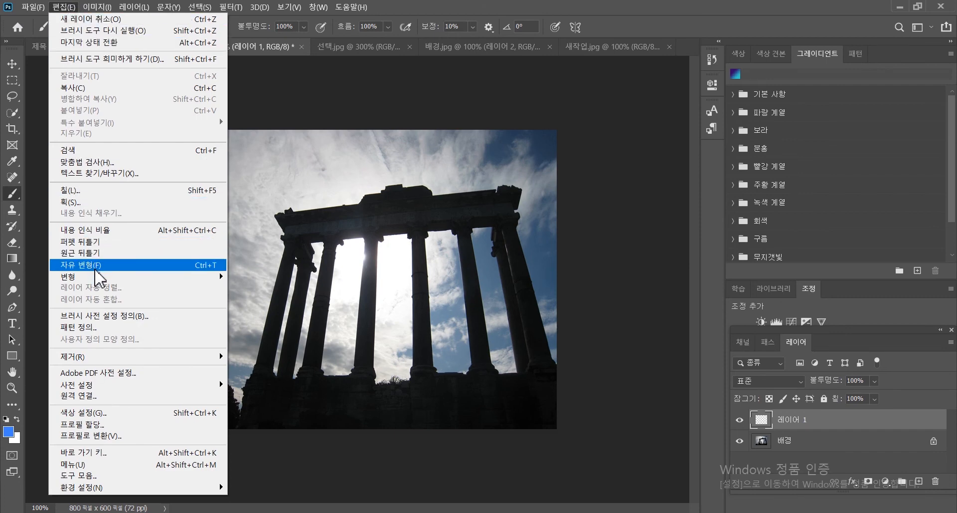
click(90, 190)
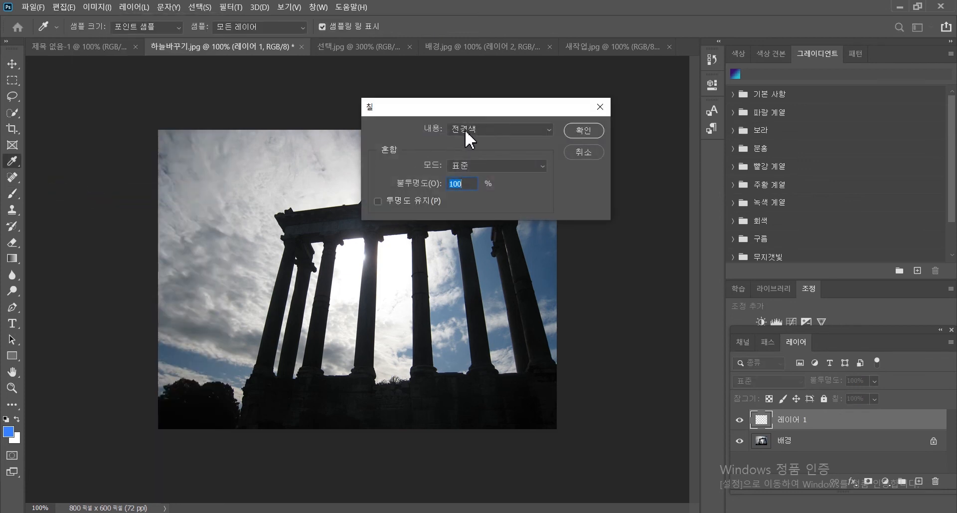
click(539, 131)
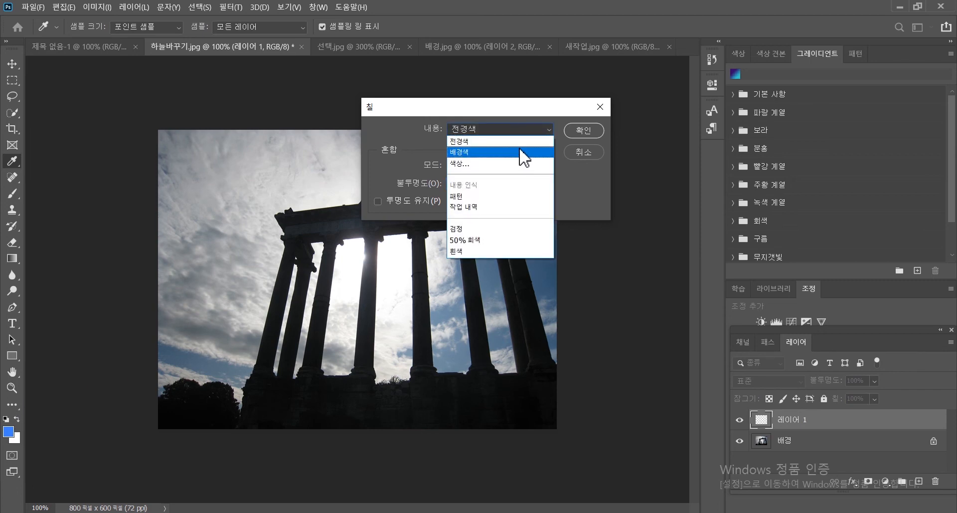
click(523, 141)
click(592, 133)
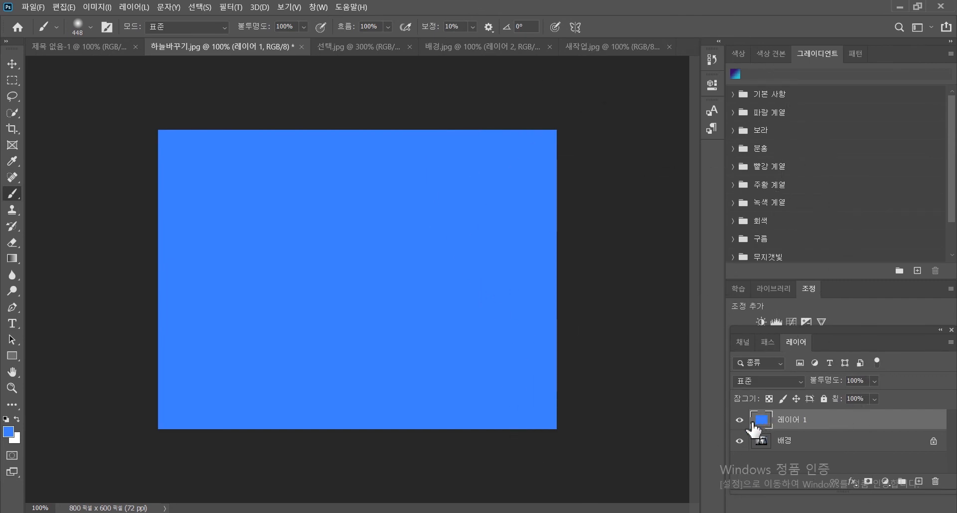
Step: Preview the darkening blend modes from 어둡게 하기 to 어두운 색상 on the blue layer 레이어 1
click(64, 7)
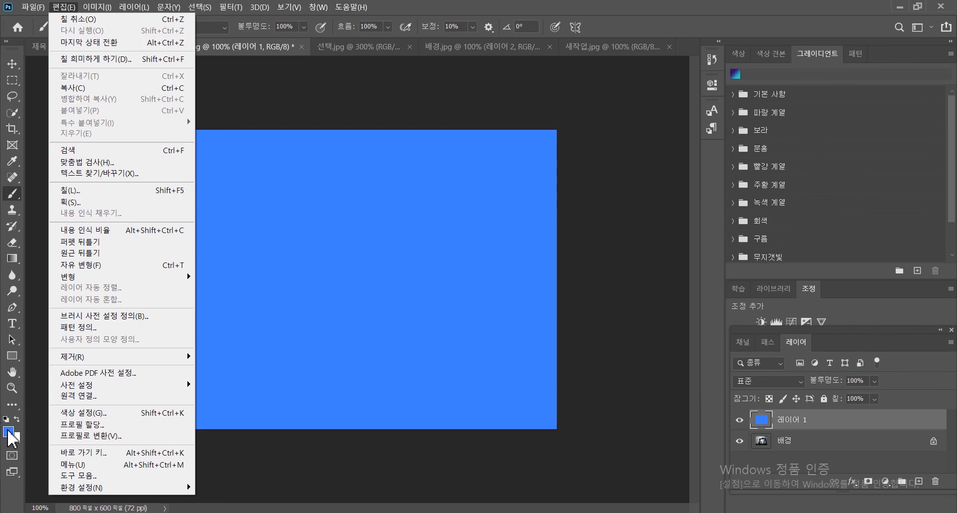
click(815, 423)
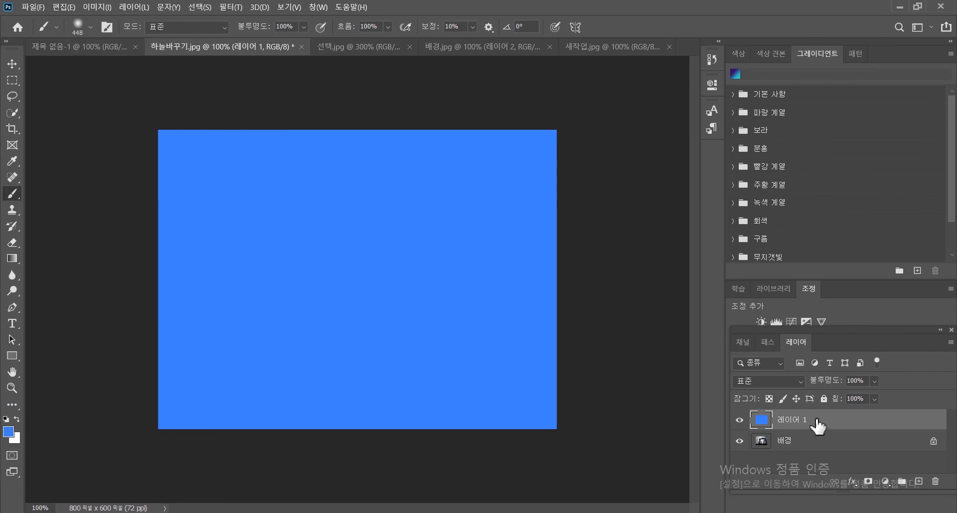
click(762, 381)
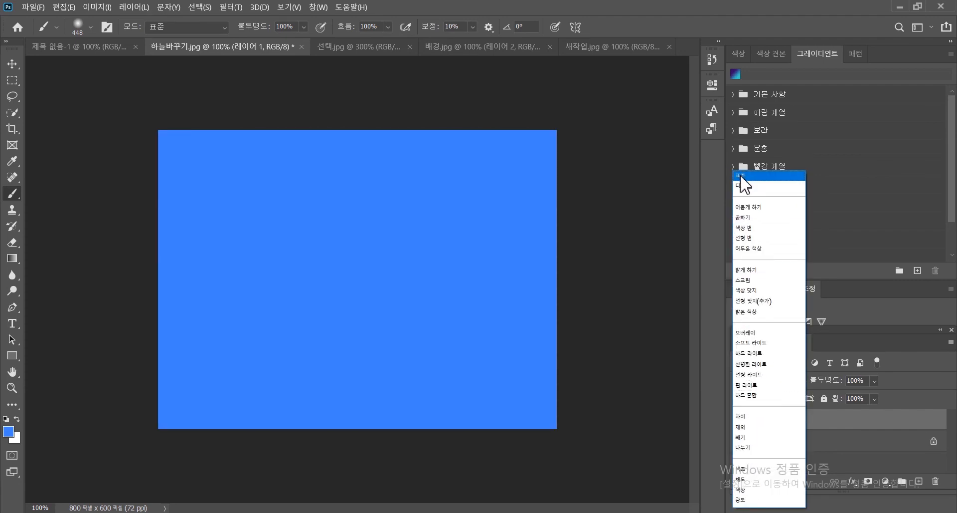
click(742, 176)
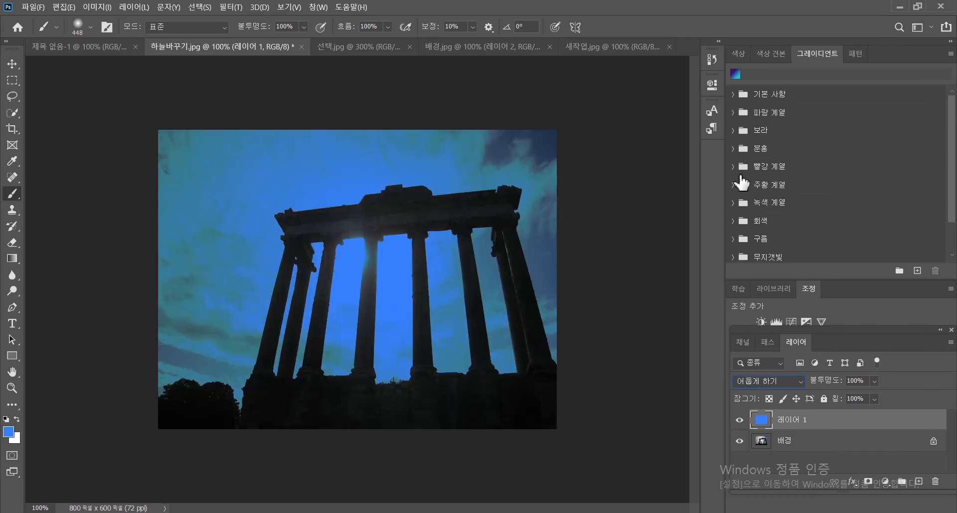
key(shift+plus)
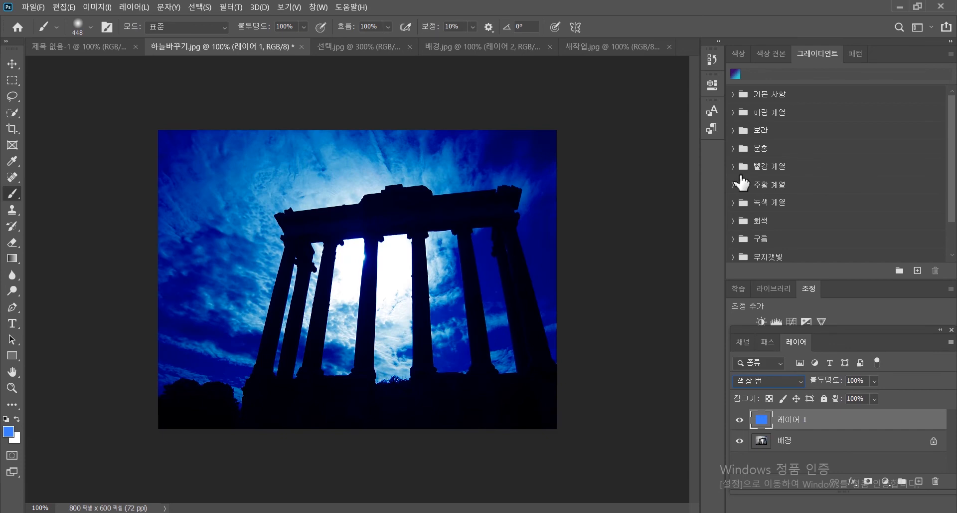
key(shift+plus)
key(shift+minus)
key(shift+plus)
key(shift+plus)
key(shift+plus)
key(shift+plus)
key(shift+plus)
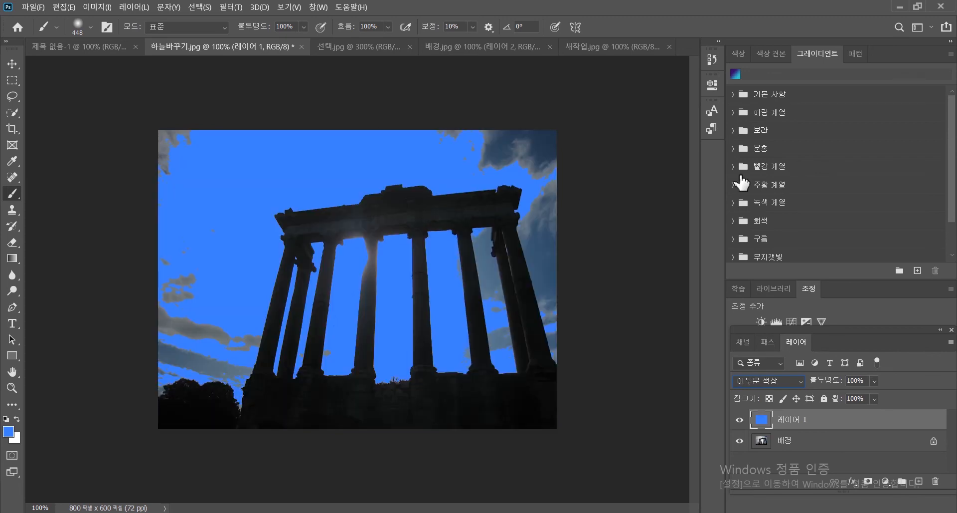
Step: Continue through modes such as 색상 닷지 and 하드 라이트, and set the blend mode of 레이어 1 to 소프트 라이트
key(shift+minus)
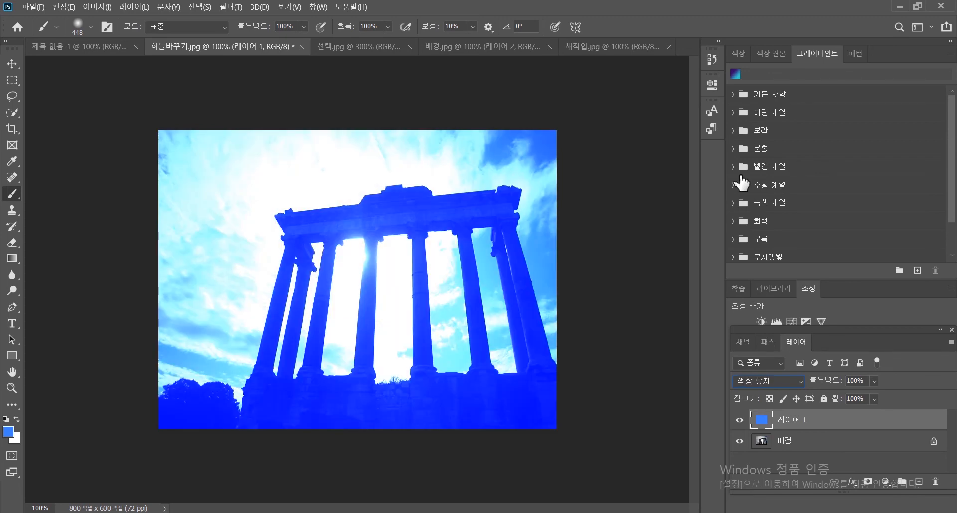
key(shift+plus)
key(shift+plus)
key(shift+plus)
key(shift+plus)
key(shift+plus)
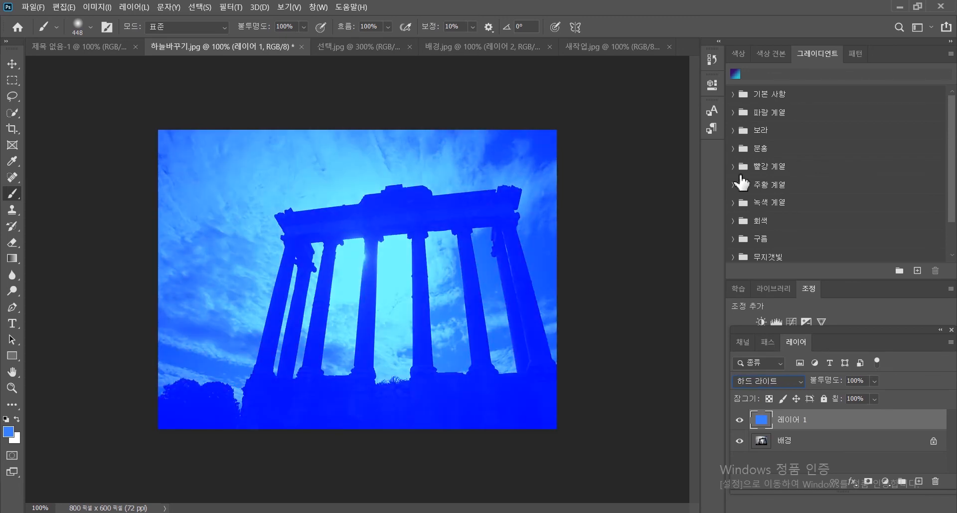
key(shift+minus)
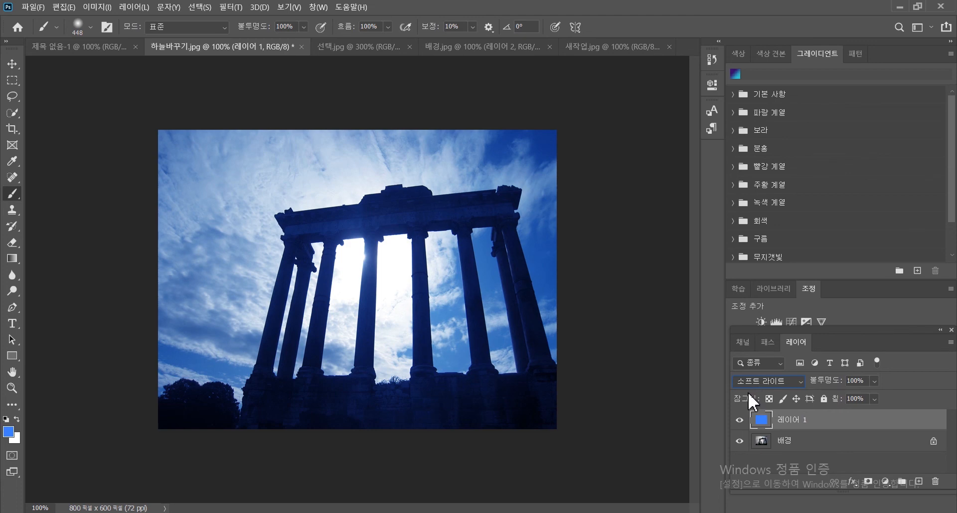
Step: Hide and show 레이어 1 twice to compare the 소프트 라이트 tint with the original photo
click(741, 421)
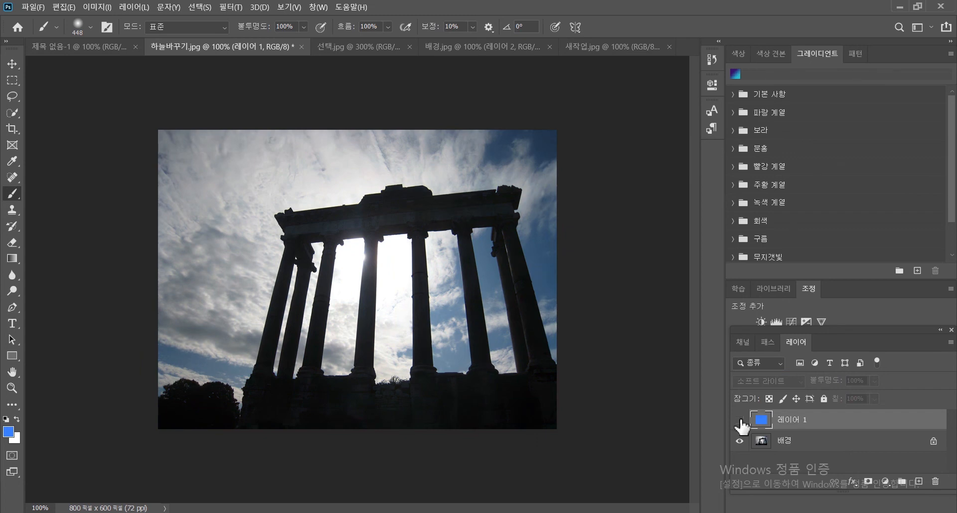
click(741, 421)
click(740, 421)
click(740, 421)
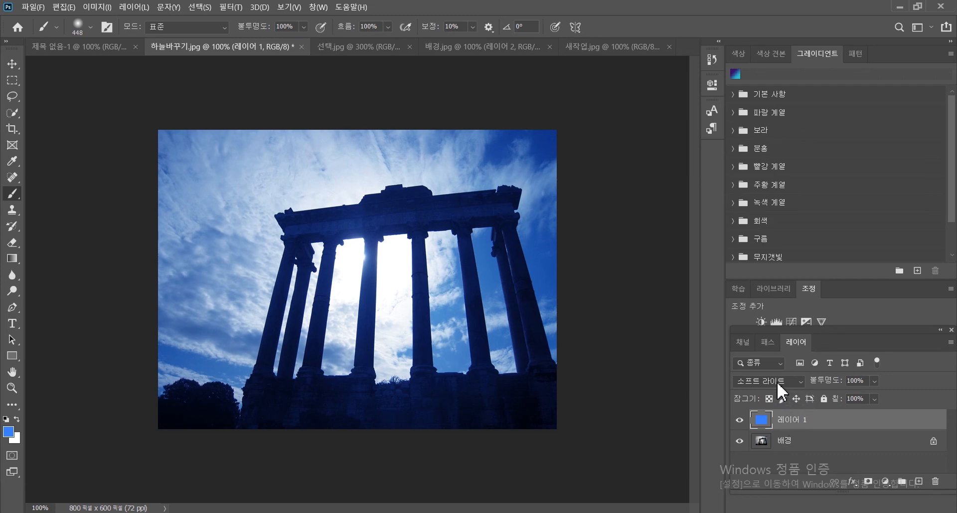
Step: Set the blend mode of 레이어 1 to 색상 번 and its opacity to 45%
click(762, 381)
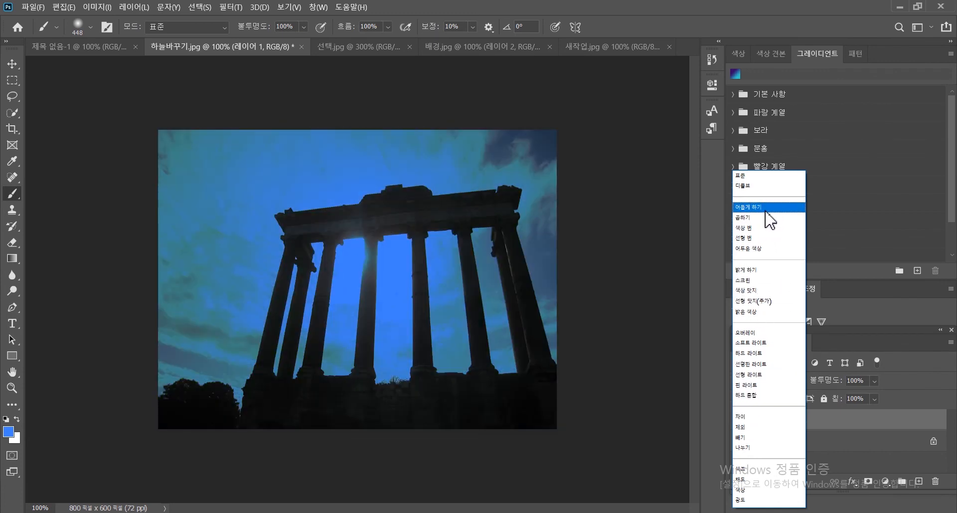
click(766, 228)
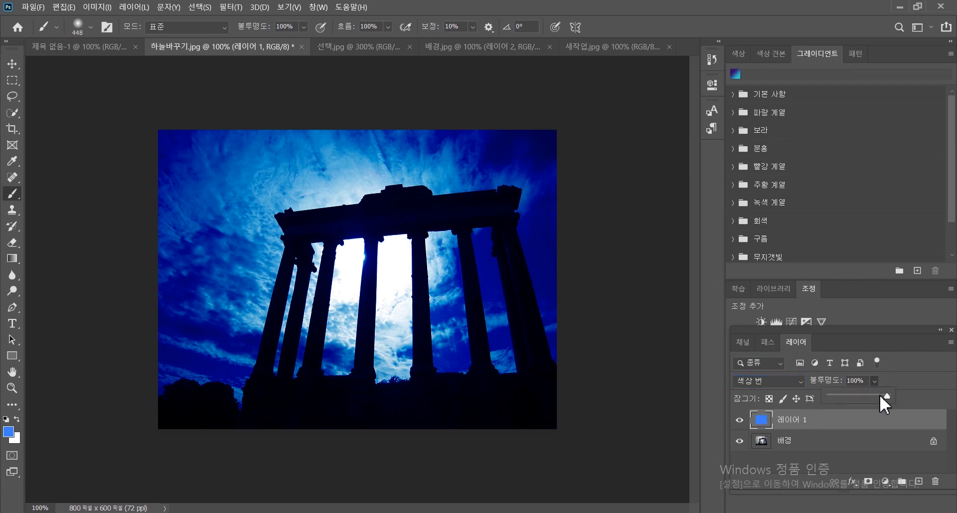
drag(879, 394, 856, 400)
Step: Toggle the visibility of 레이어 1 repeatedly to compare the 색상 번 effect at 45% with the original photo
click(740, 426)
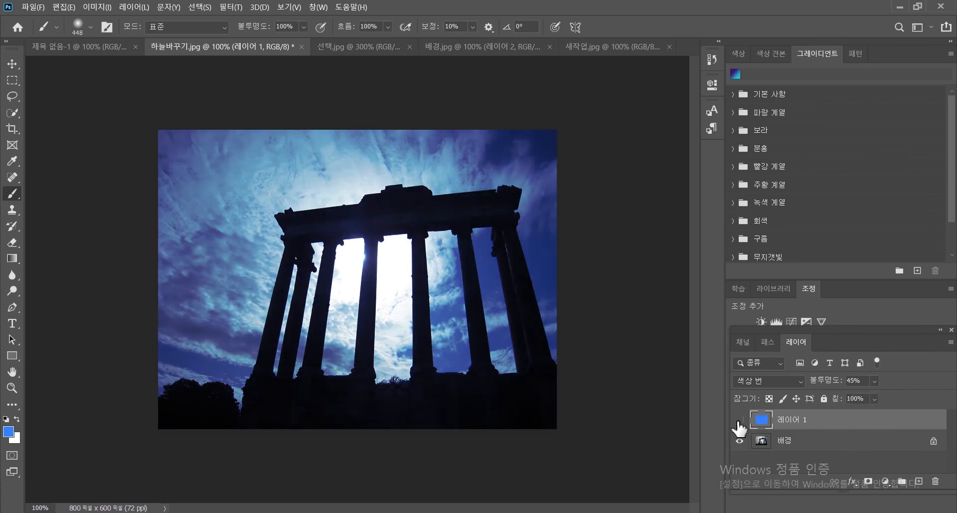
click(739, 423)
click(739, 423)
click(739, 424)
click(739, 423)
click(739, 422)
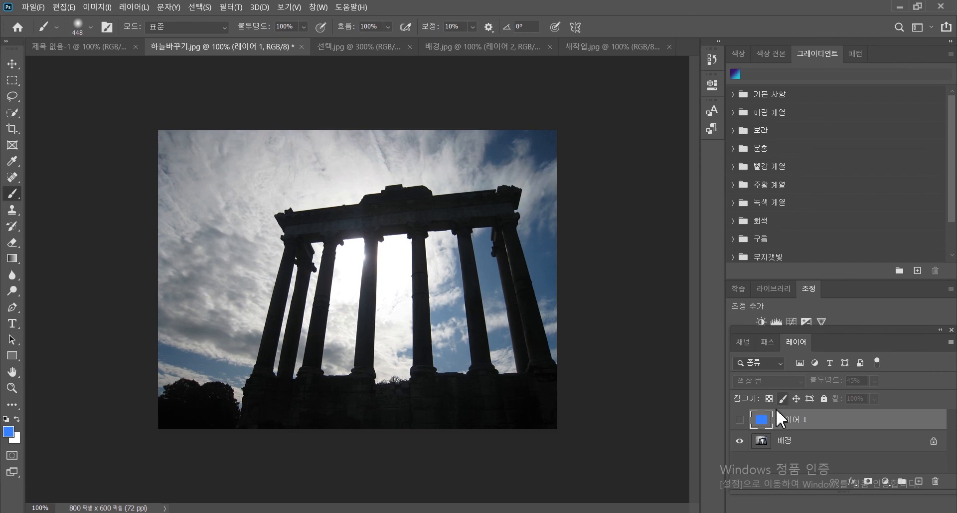
click(739, 423)
Step: Change the foreground colour to the lighter blue #6198fc
click(7, 435)
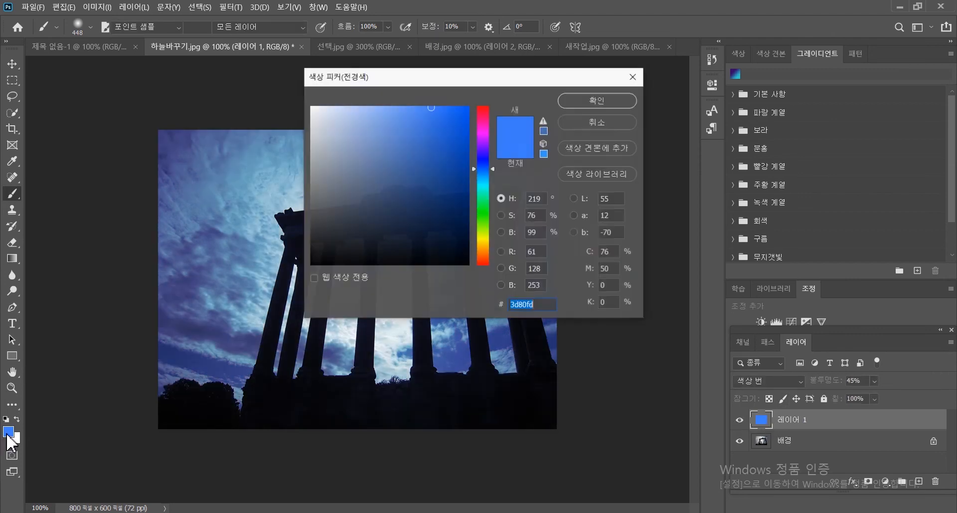
click(408, 109)
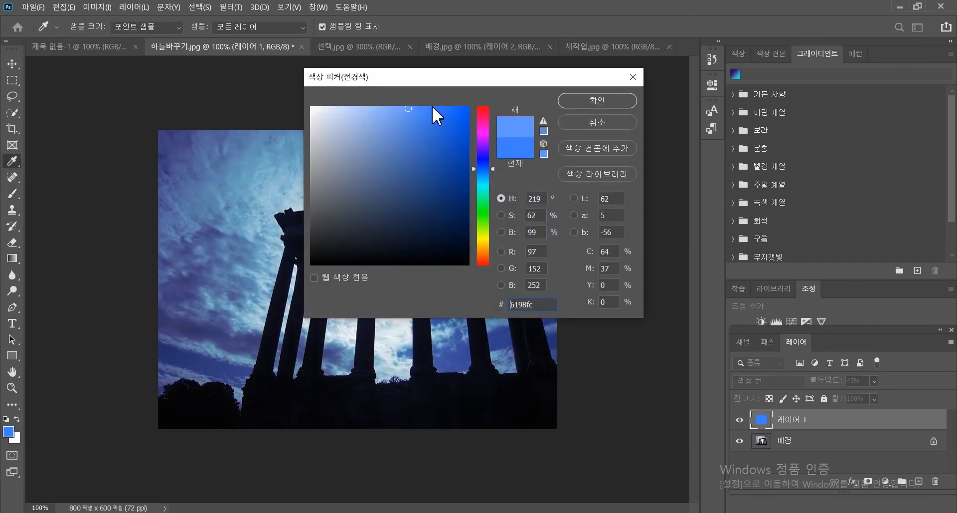
click(593, 101)
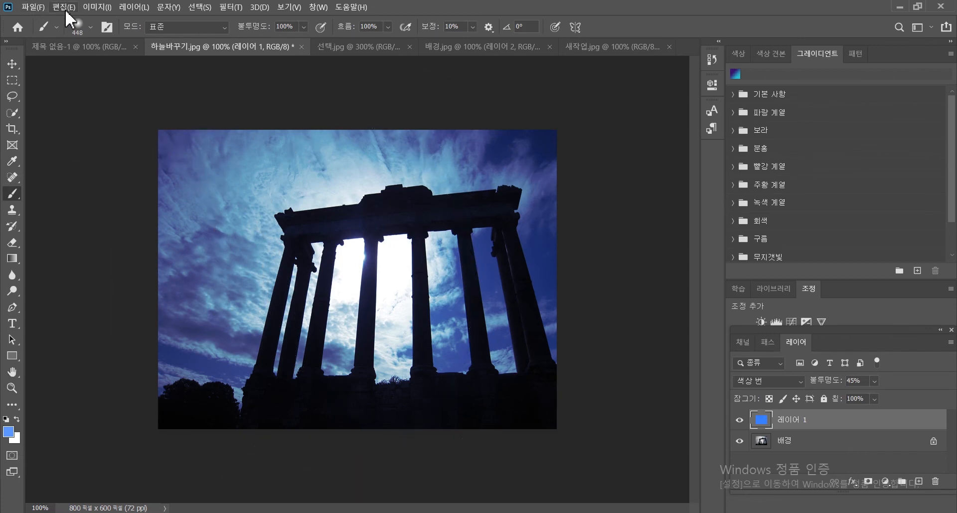
Step: Refill 레이어 1 with the new foreground colour, and compare the image with the layer hidden and shown
click(67, 11)
click(114, 198)
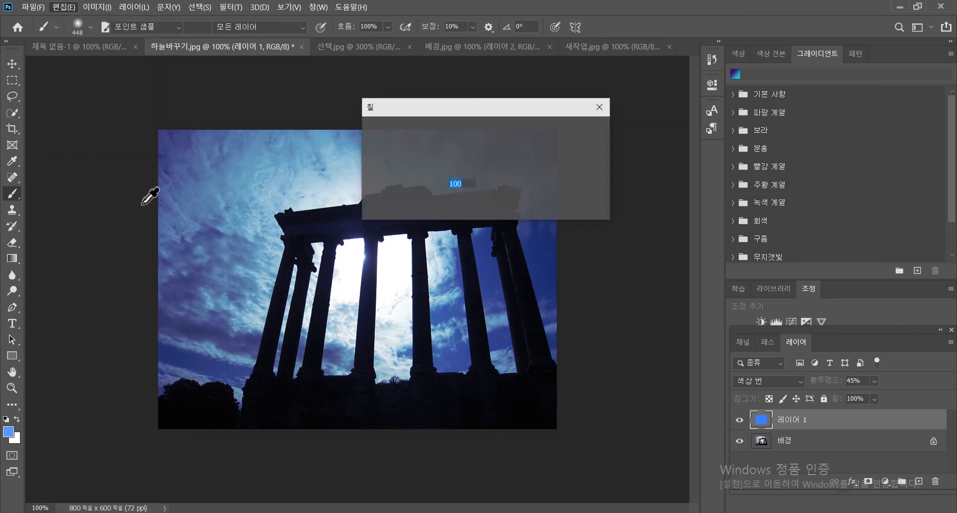
click(589, 131)
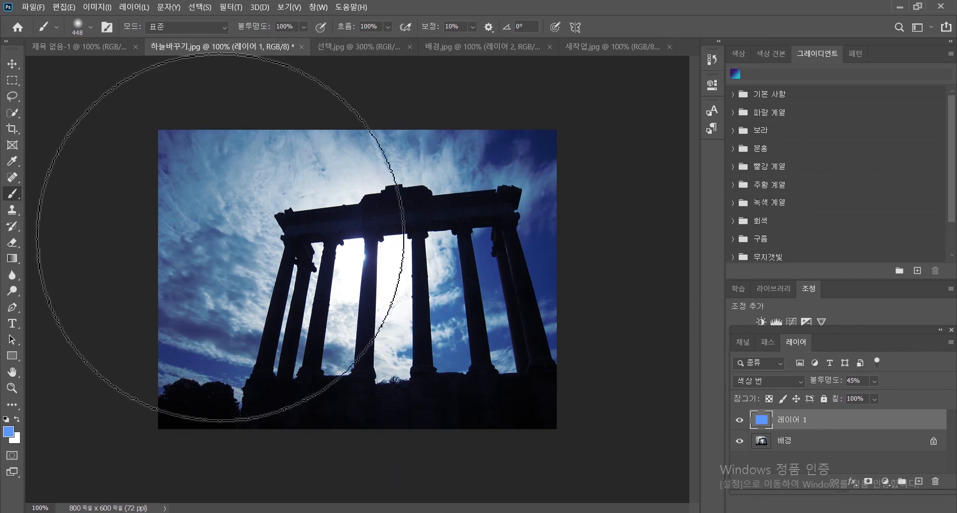
click(740, 421)
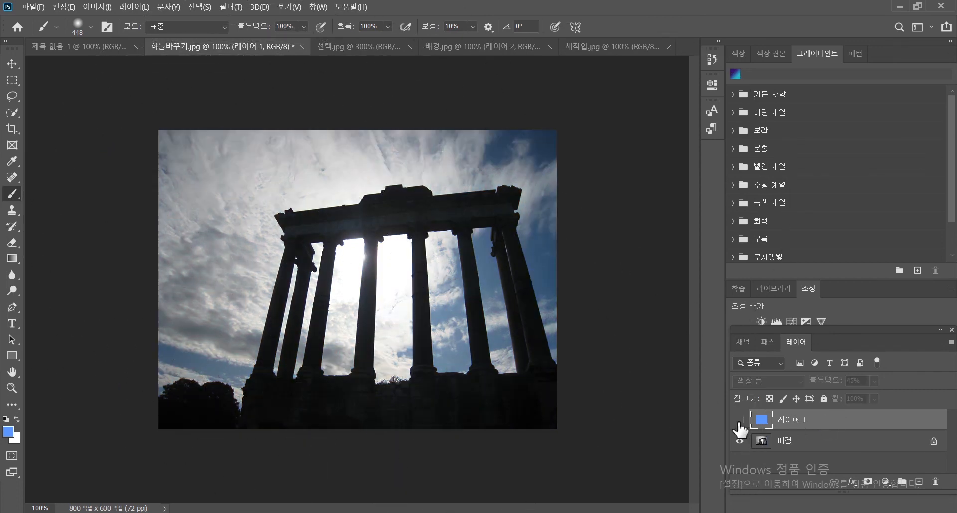
click(740, 421)
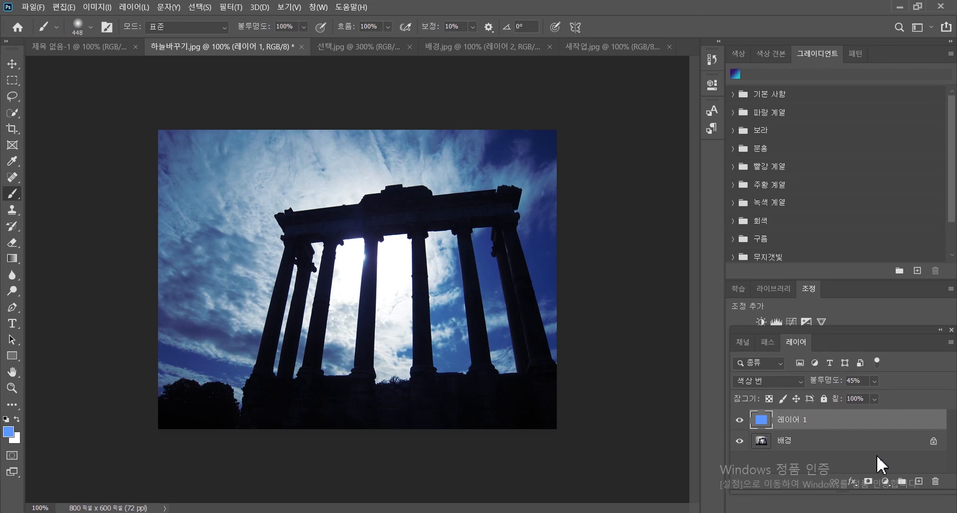
Step: Change the foreground colour to a vivid orange-red
click(9, 431)
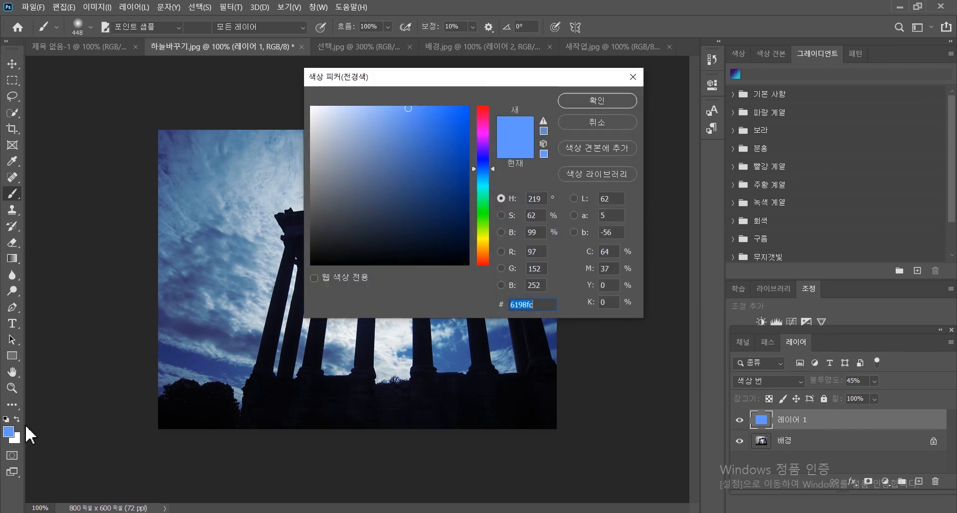
click(486, 109)
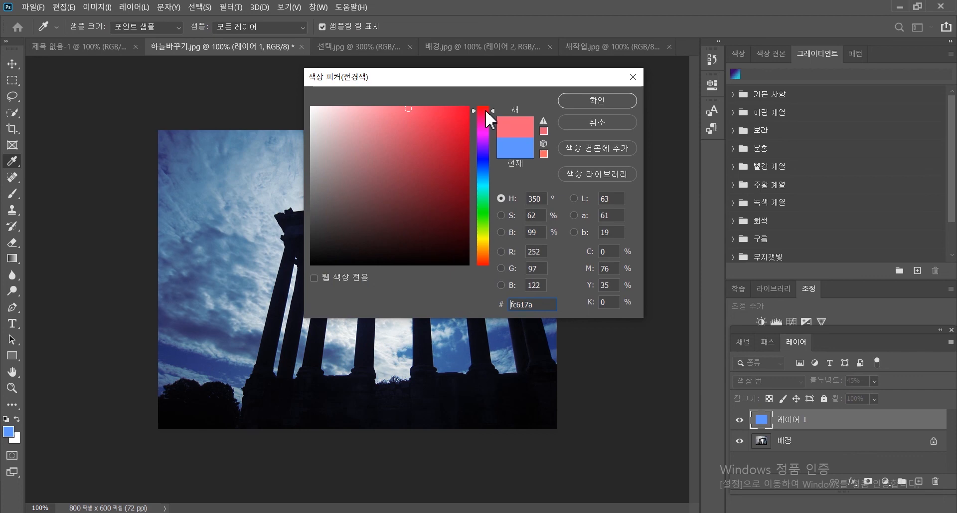
click(482, 262)
drag(431, 147, 466, 127)
click(608, 100)
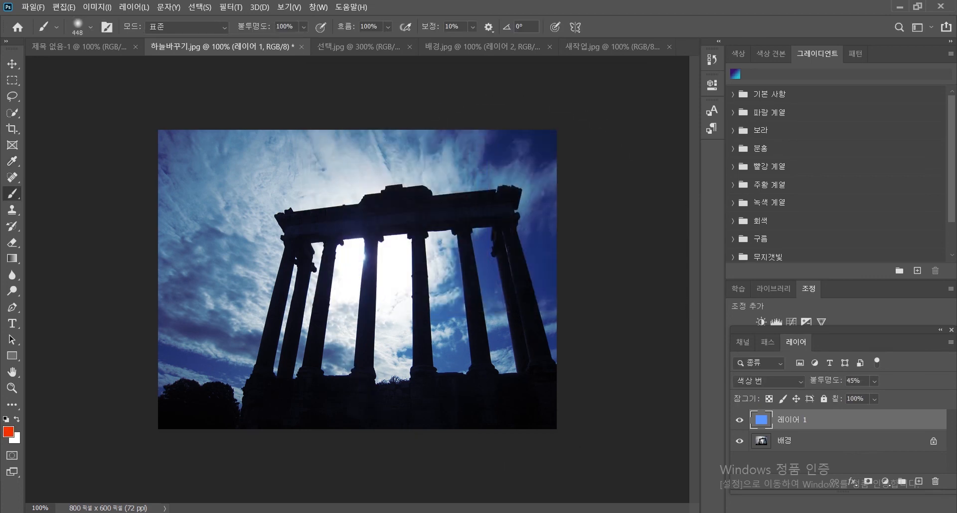
Step: Refill 레이어 1 with the orange-red foreground colour in 표준 mode at 100% opacity
click(62, 8)
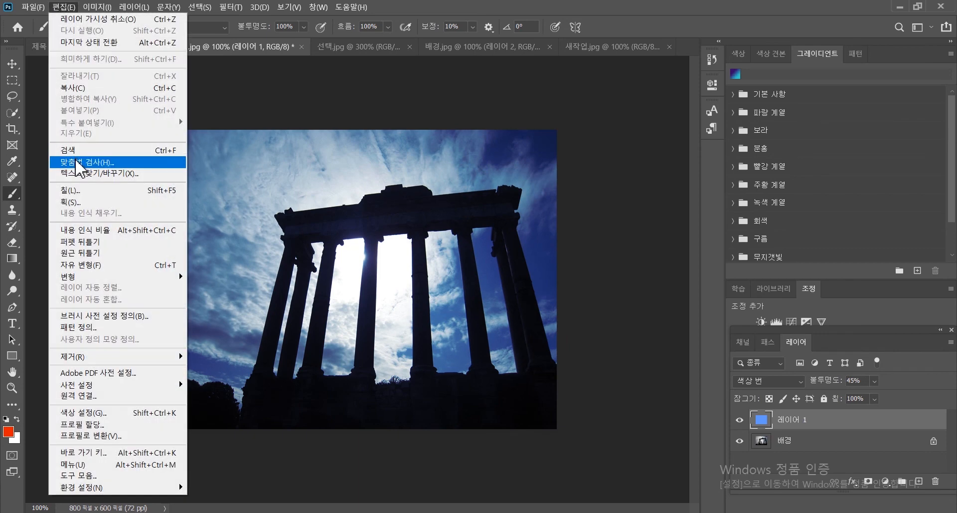
click(80, 190)
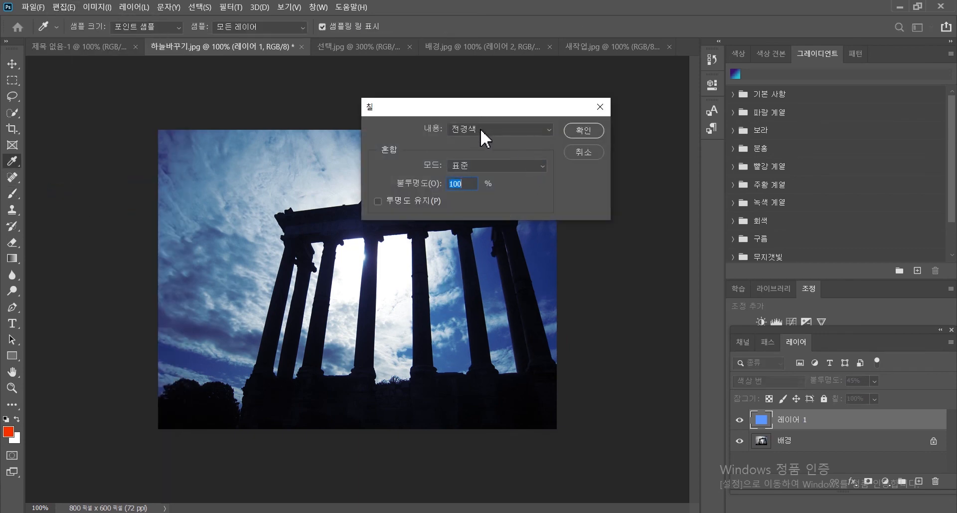
click(584, 130)
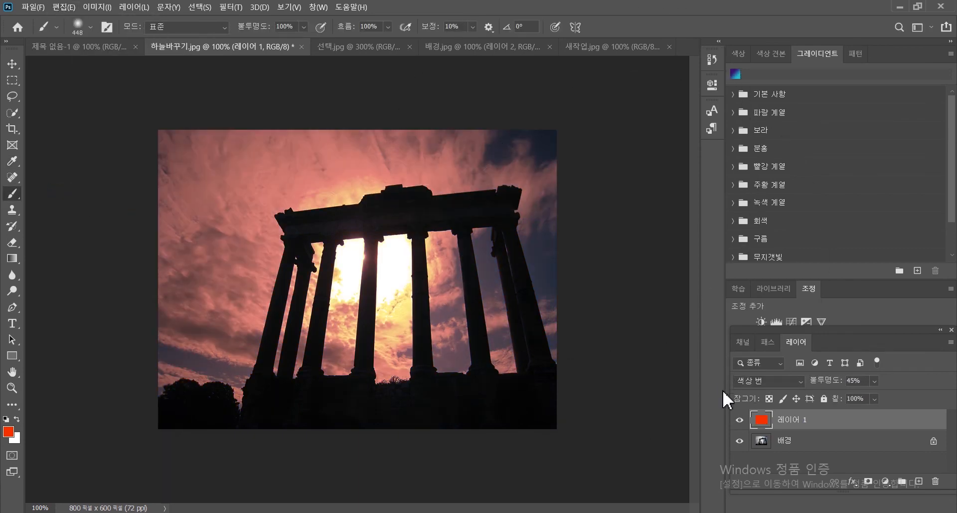
Step: Raise the opacity of 레이어 1 to 100% and set its blend mode to 오버레이
click(770, 383)
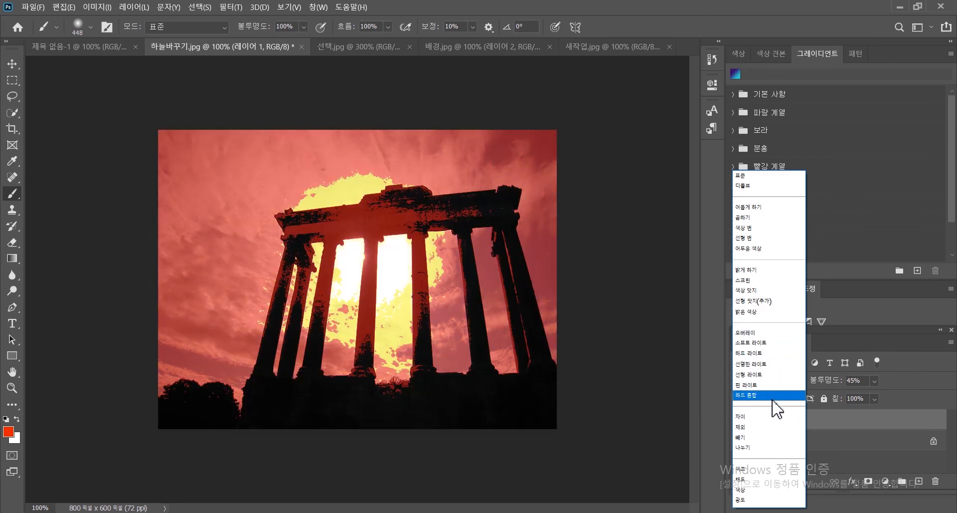
click(819, 357)
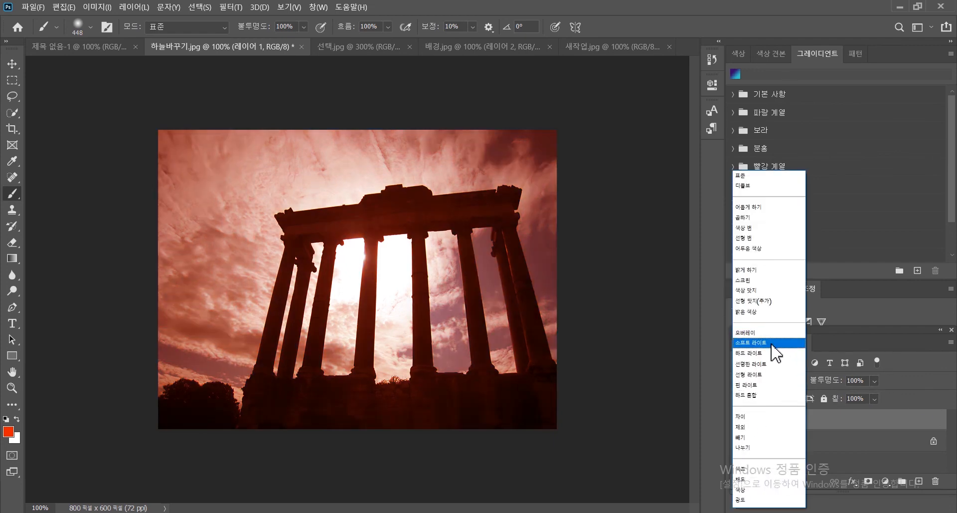
click(768, 332)
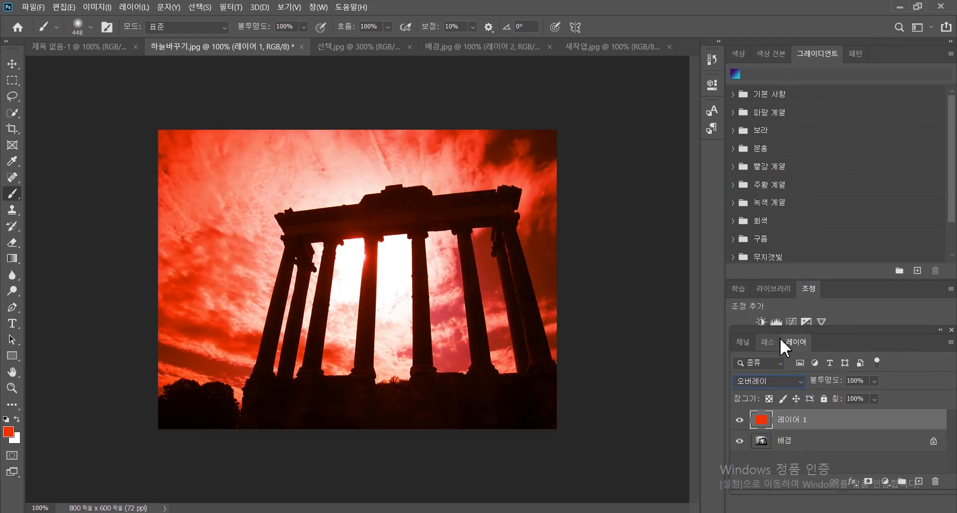
Step: Cycle 레이어 1 through the neighbouring blend modes, including 곱하기, 스크린, 소프트 라이트 and 하드 라이트, to compare them, and return to 오버레이
key(Up)
key(Up)
key(Up)
key(Up)
key(Up)
key(Up)
key(Up)
key(Up)
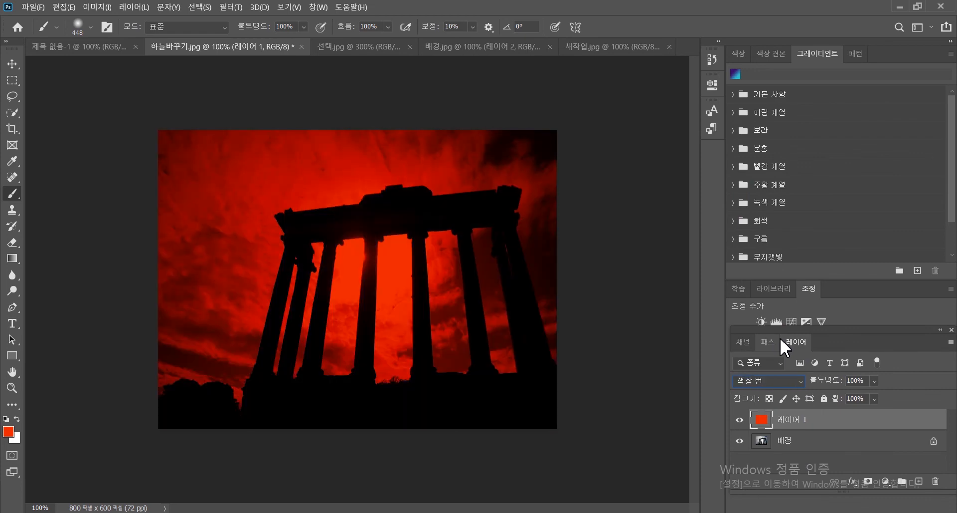
key(Up)
key(Up)
key(Up)
key(Up)
key(Down)
key(Down)
key(Down)
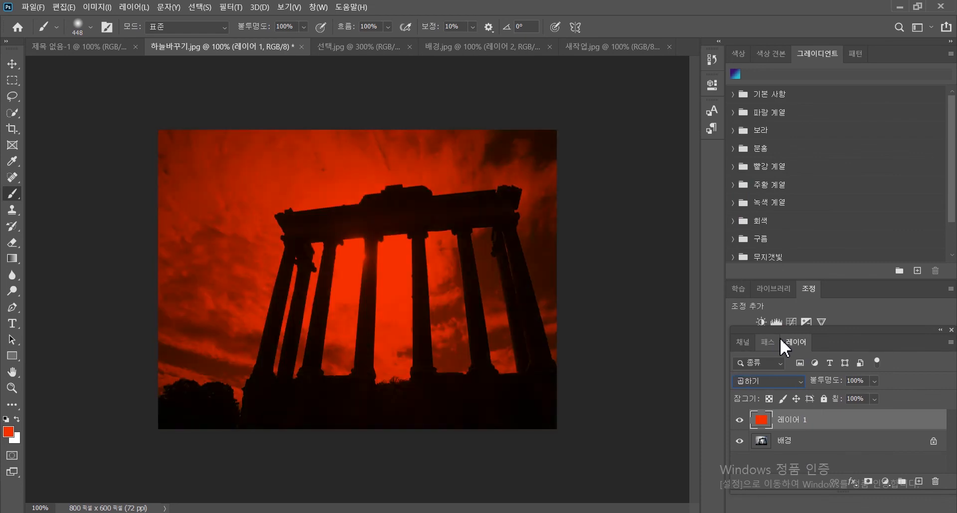
key(Down)
key(Down)
key(Down)
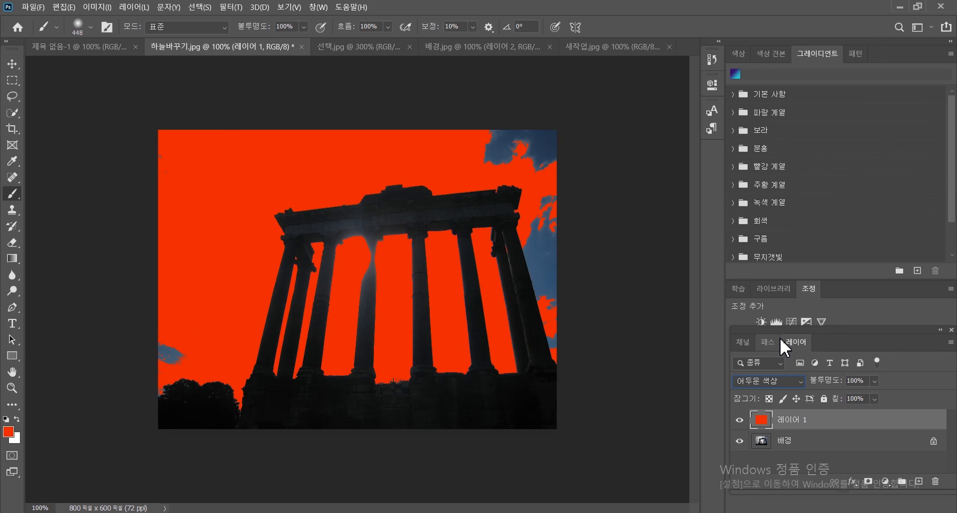
key(Down)
key(Down)
key(Down)
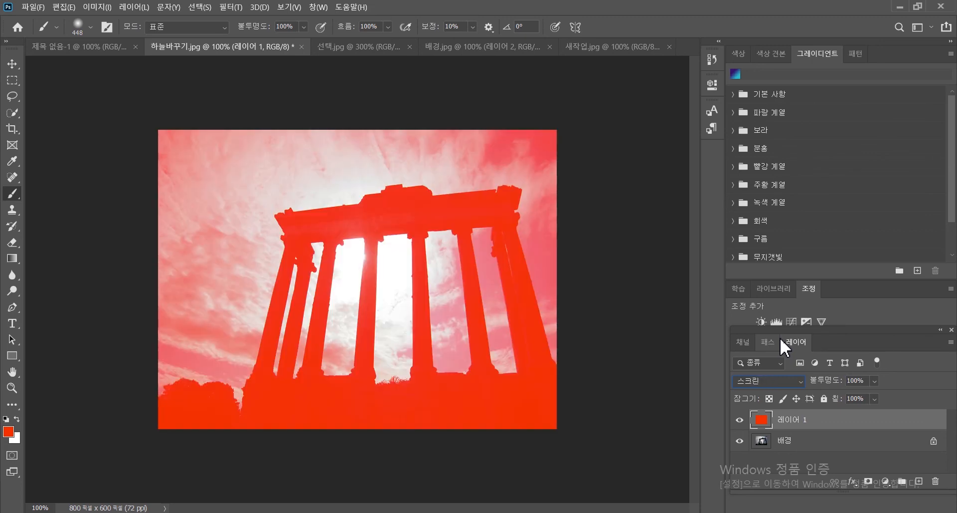
key(Down)
key(Down)
key(Down)
key(Down)
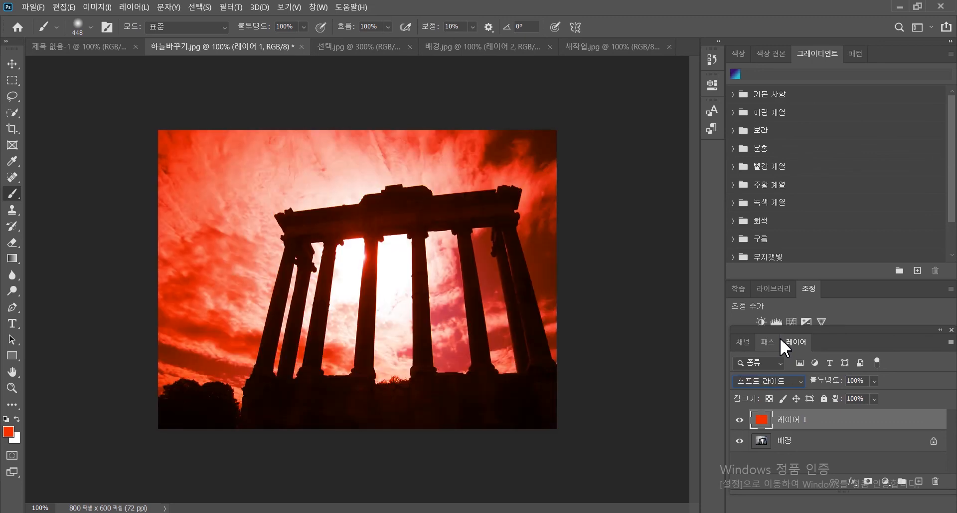
key(Up)
key(Down)
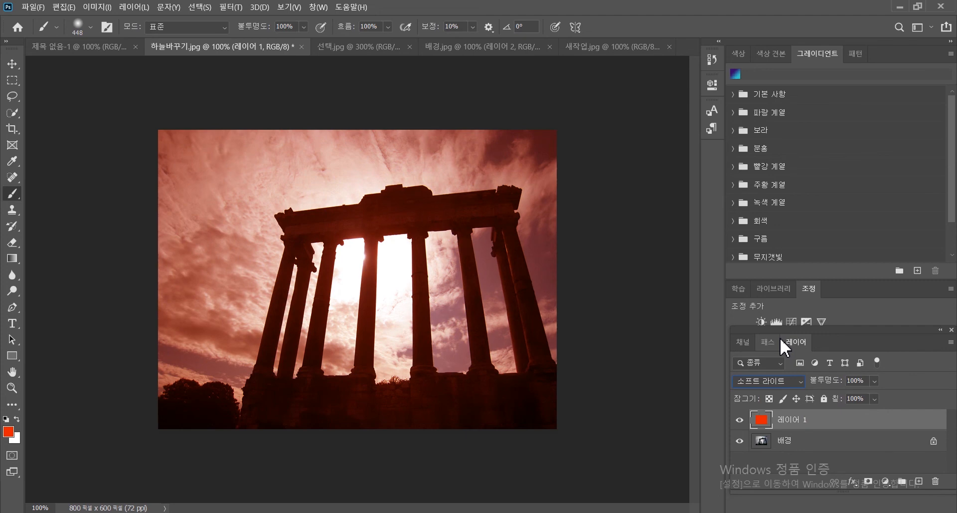
key(Down)
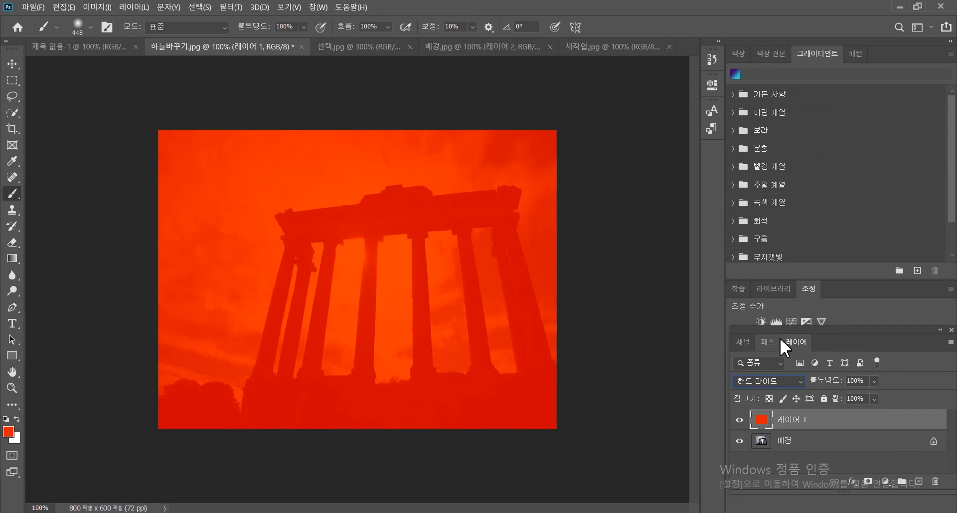
key(Up)
key(Up)
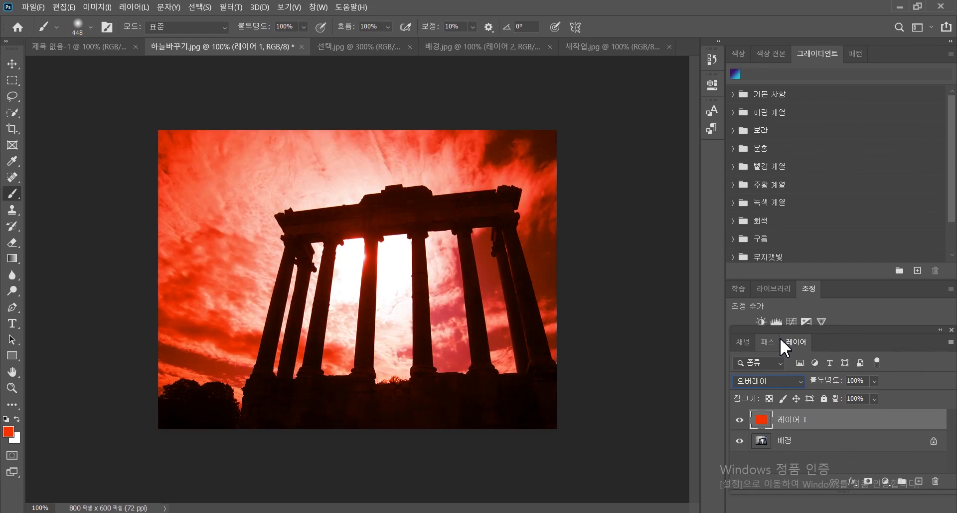
Step: Lower the opacity of 레이어 1 to 71%
click(875, 381)
drag(875, 394, 869, 394)
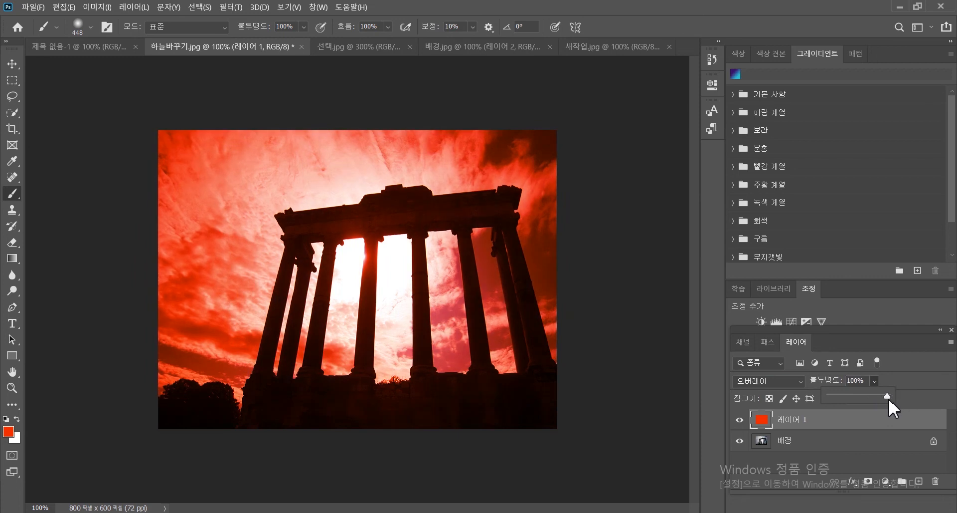
drag(878, 403, 873, 400)
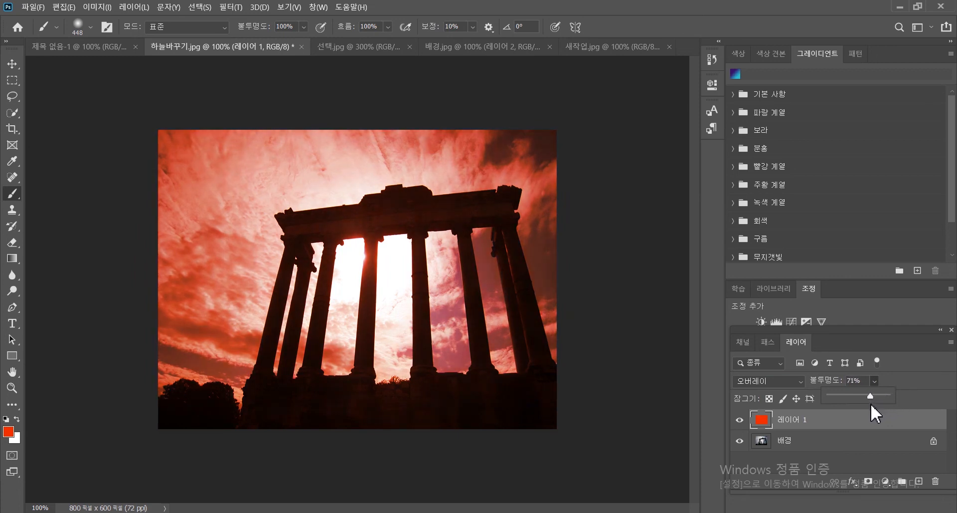
Step: Toggle the visibility of 레이어 1 repeatedly to compare the red 오버레이 tint with the original photo, leaving the layer shown
click(740, 420)
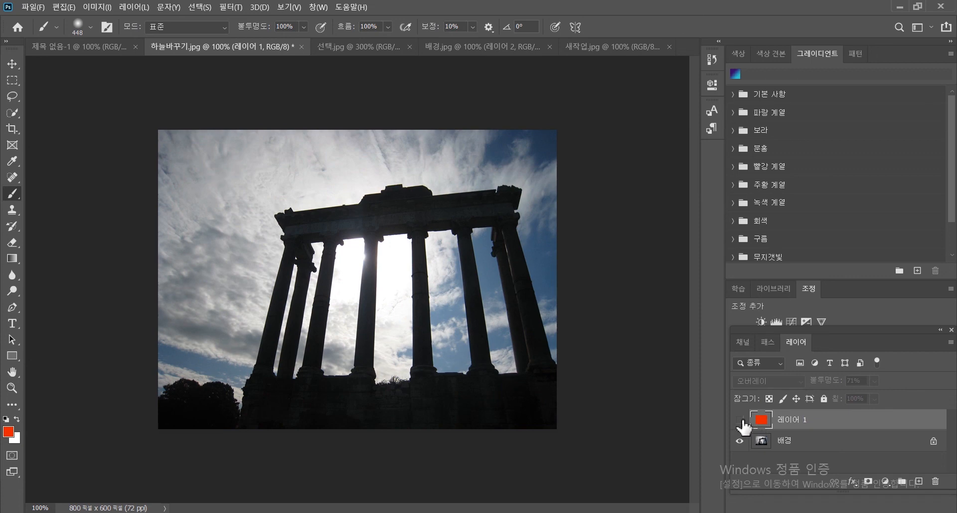
click(740, 419)
click(739, 420)
click(740, 419)
click(740, 420)
click(740, 421)
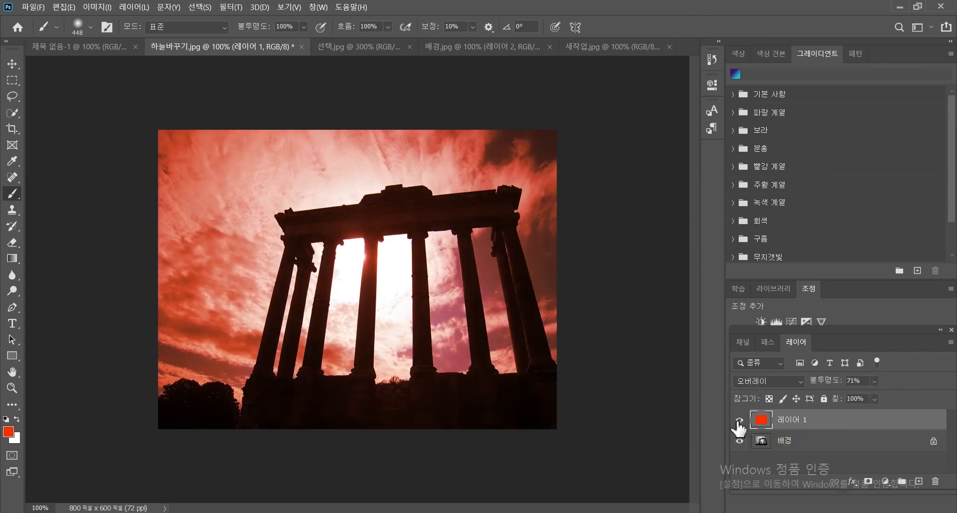